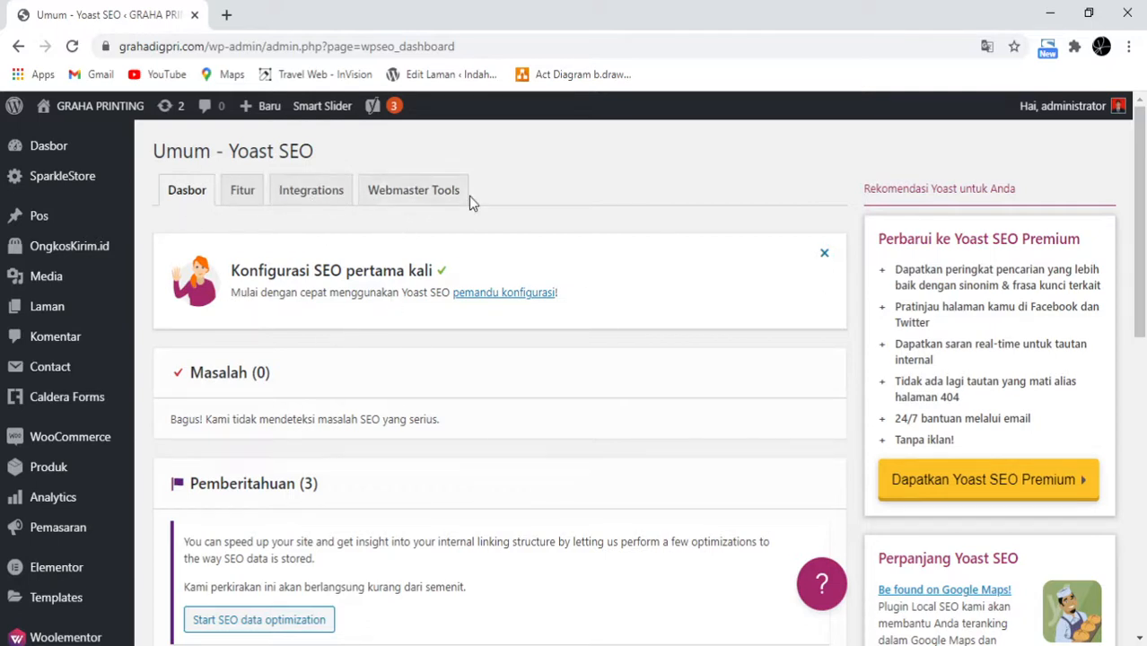
Step: Open the Google Search Console verification page linked from Yoast SEO's Webmaster Tools settings
click(452, 205)
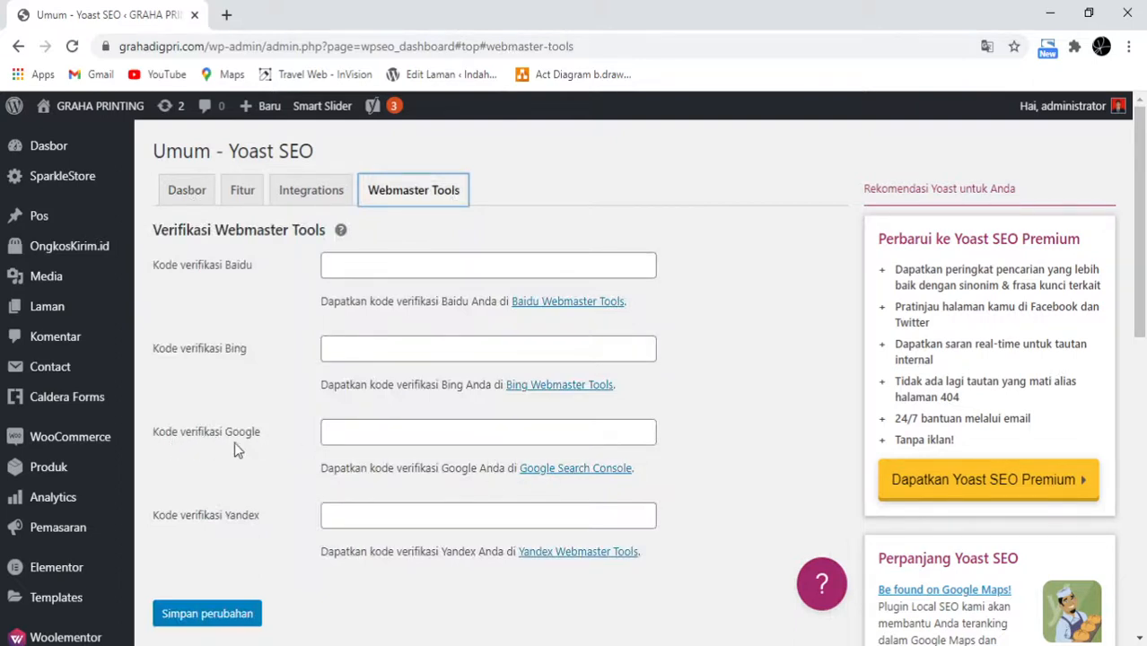
click(546, 473)
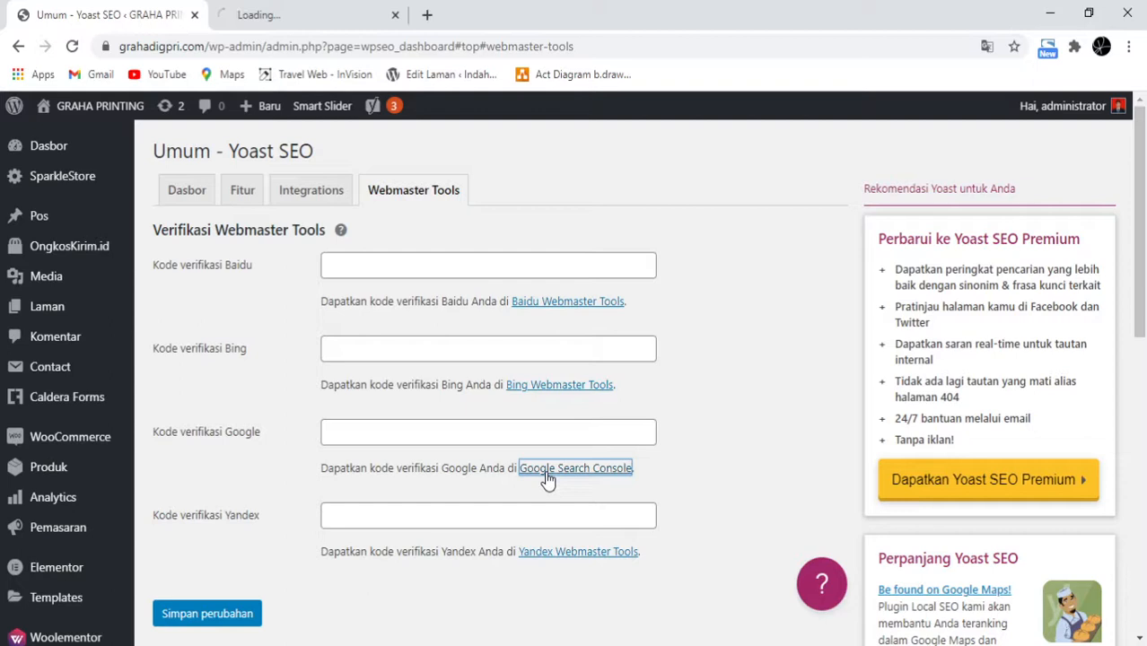
click(349, 11)
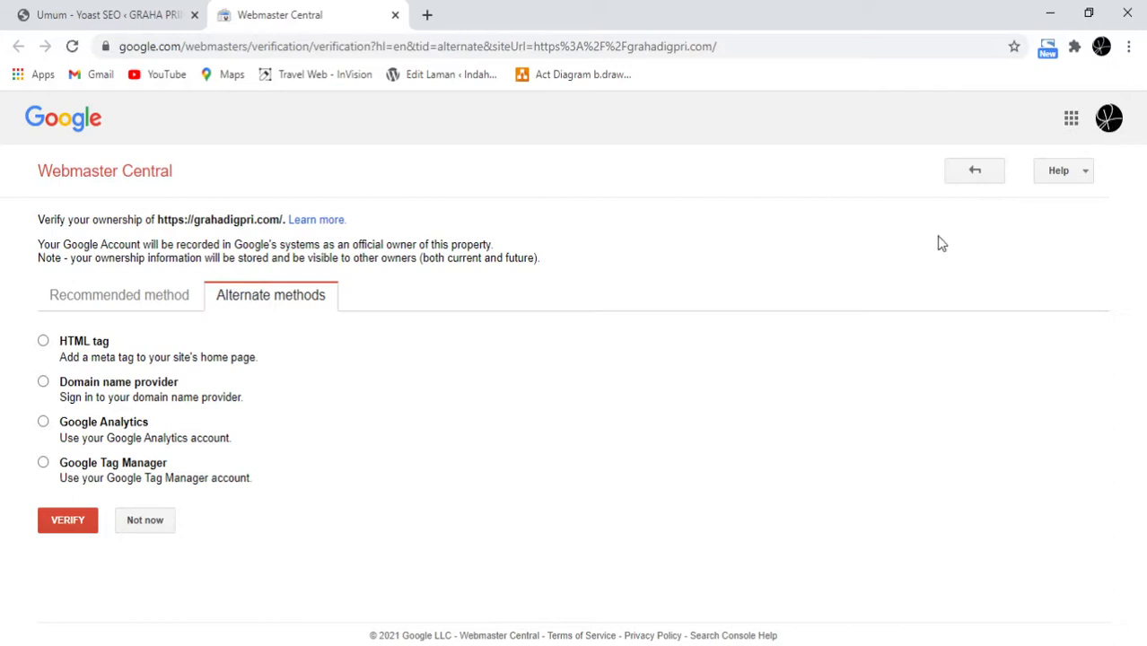
Step: Switch Webmaster Central to the site owner's Google account and close the page of the previous account
click(1109, 120)
scroll(972, 516, down, 3)
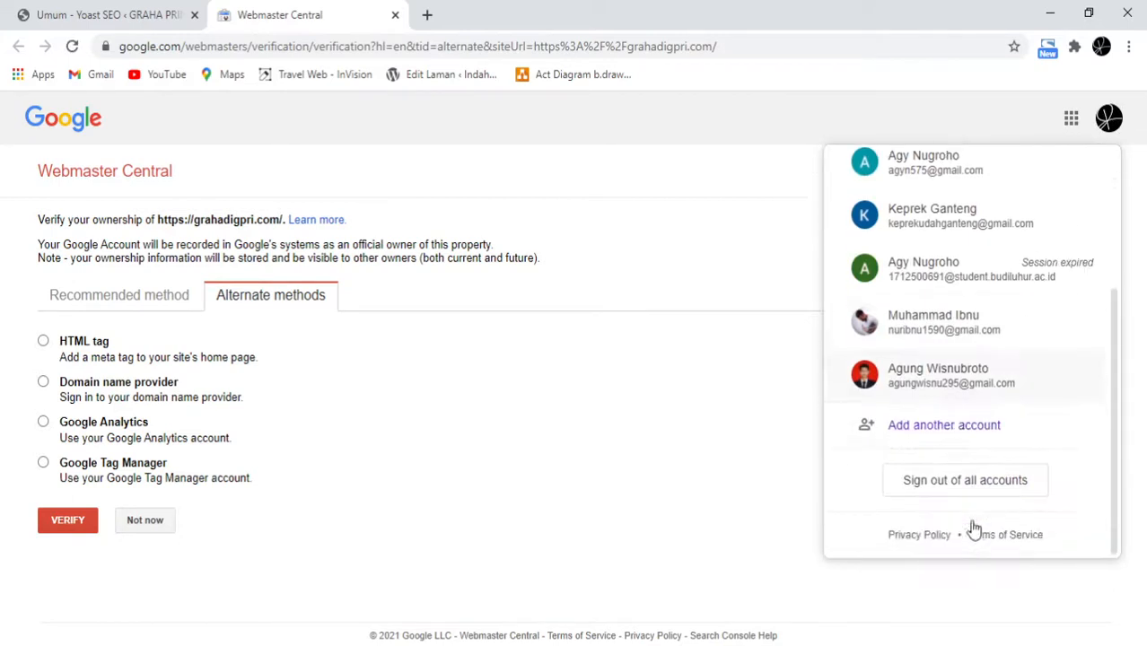
click(947, 392)
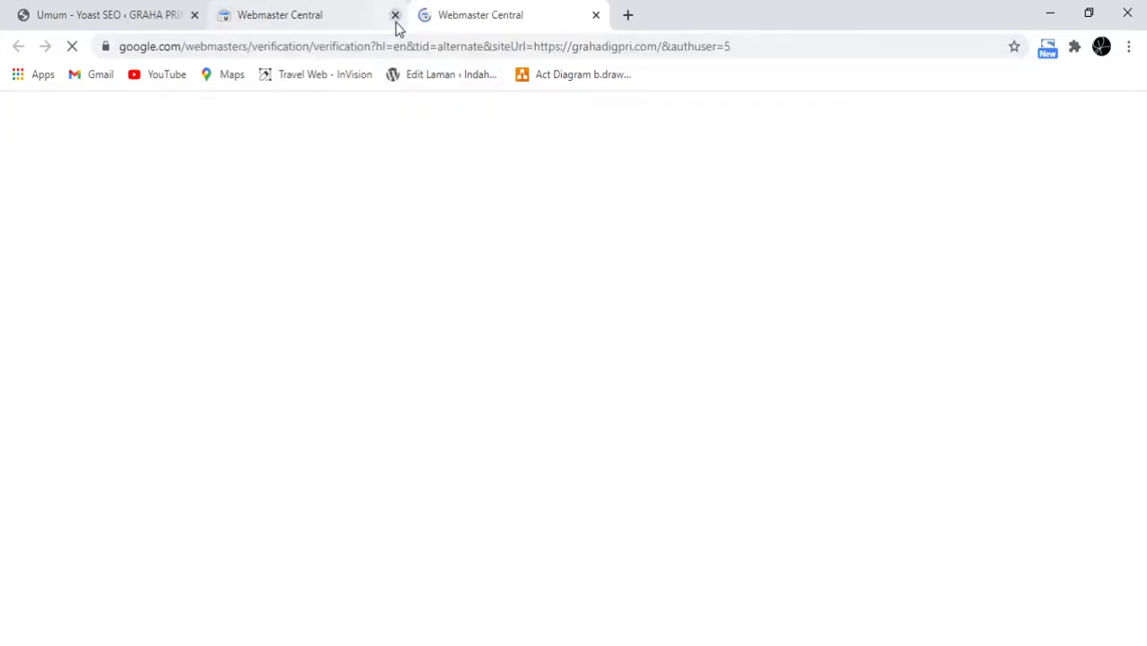
click(394, 15)
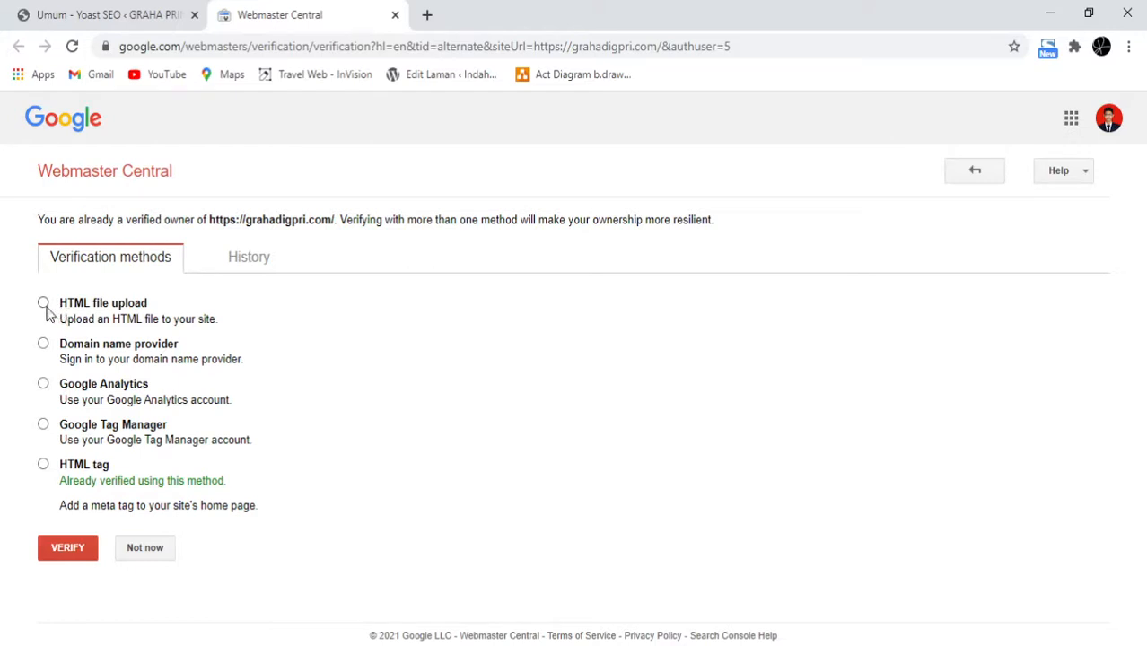
Step: Choose HTML tag as the verification method and copy the complete google-site-verification meta tag
click(43, 465)
scroll(282, 582, down, 2)
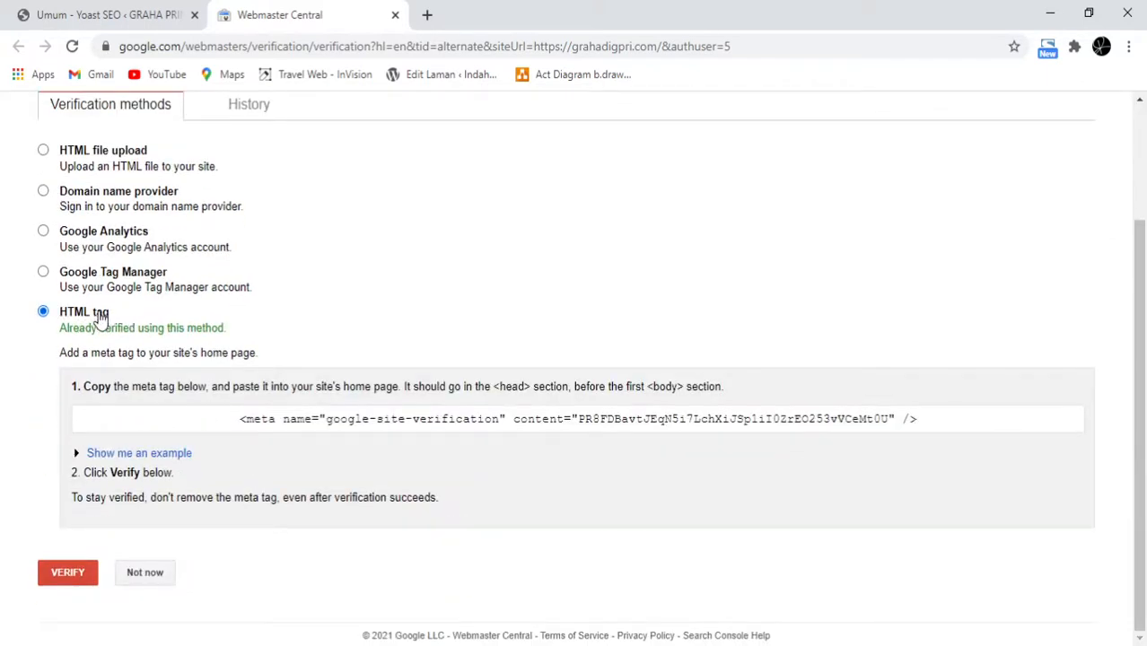
drag(231, 419, 922, 420)
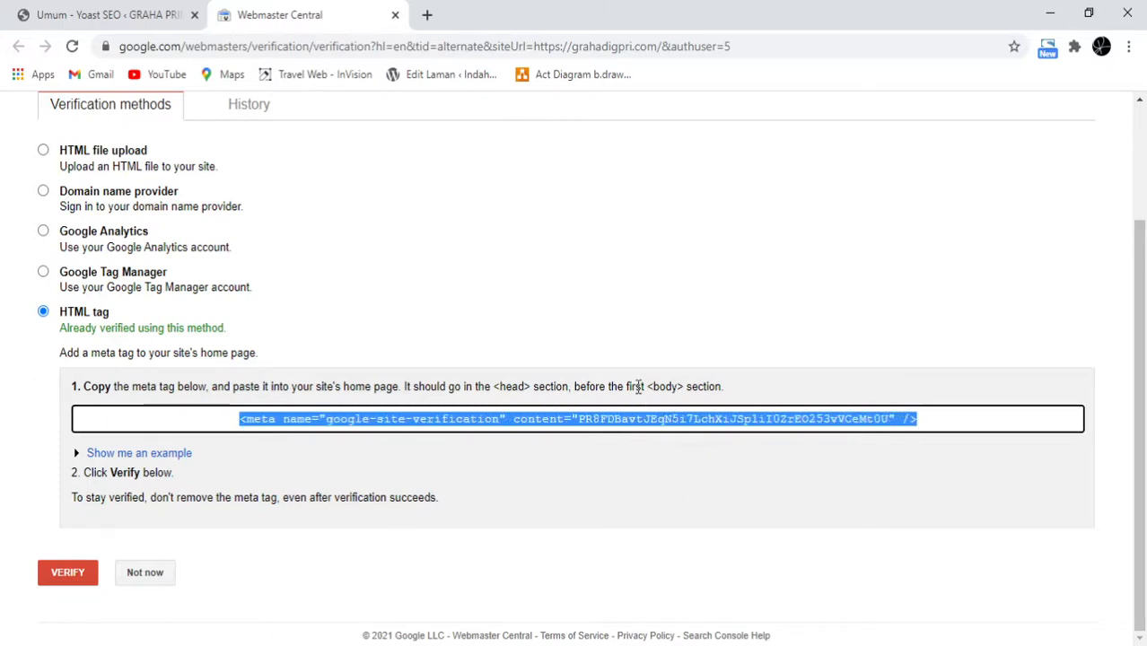
Step: Paste the copied meta tag as the Google verification code in Yoast SEO and save the changes
click(101, 13)
click(439, 434)
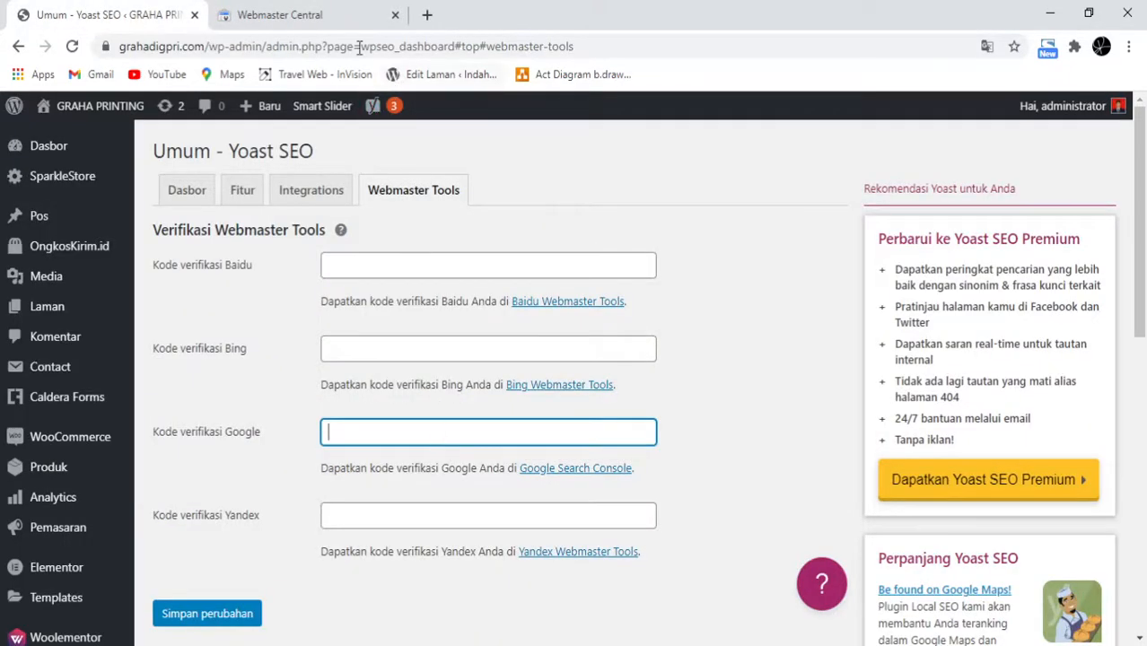
text(<meta name="google-site-verification" content="PR8FDBavtJcqN5i7LchXiJSp1iI0ZrEO253vVCeMt0U" />)
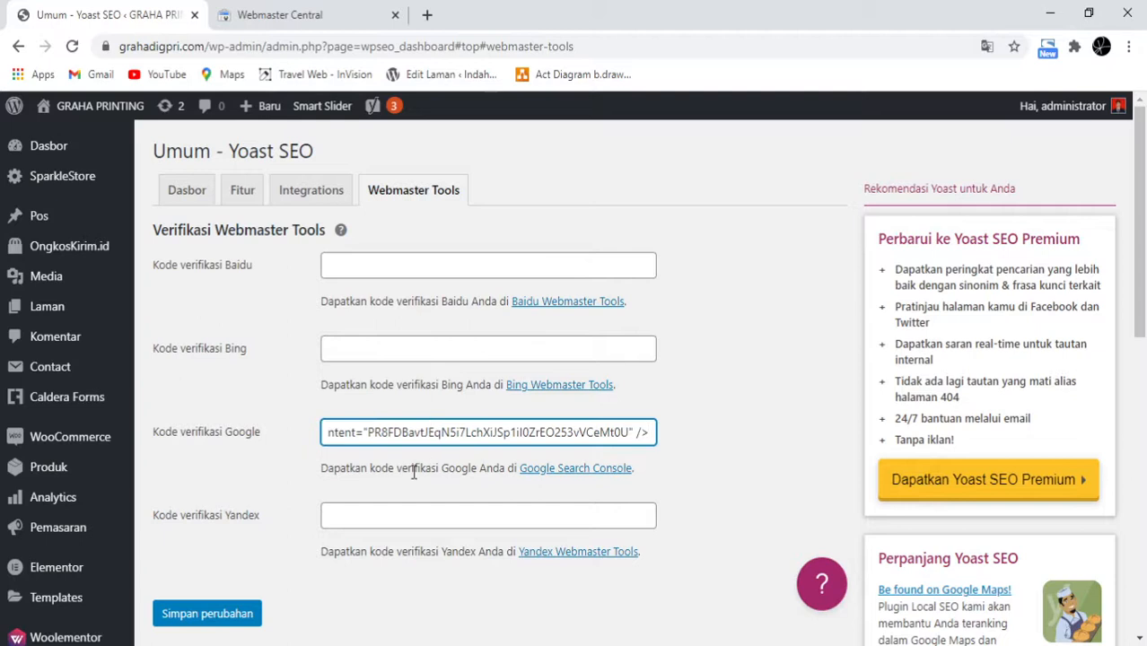
click(209, 614)
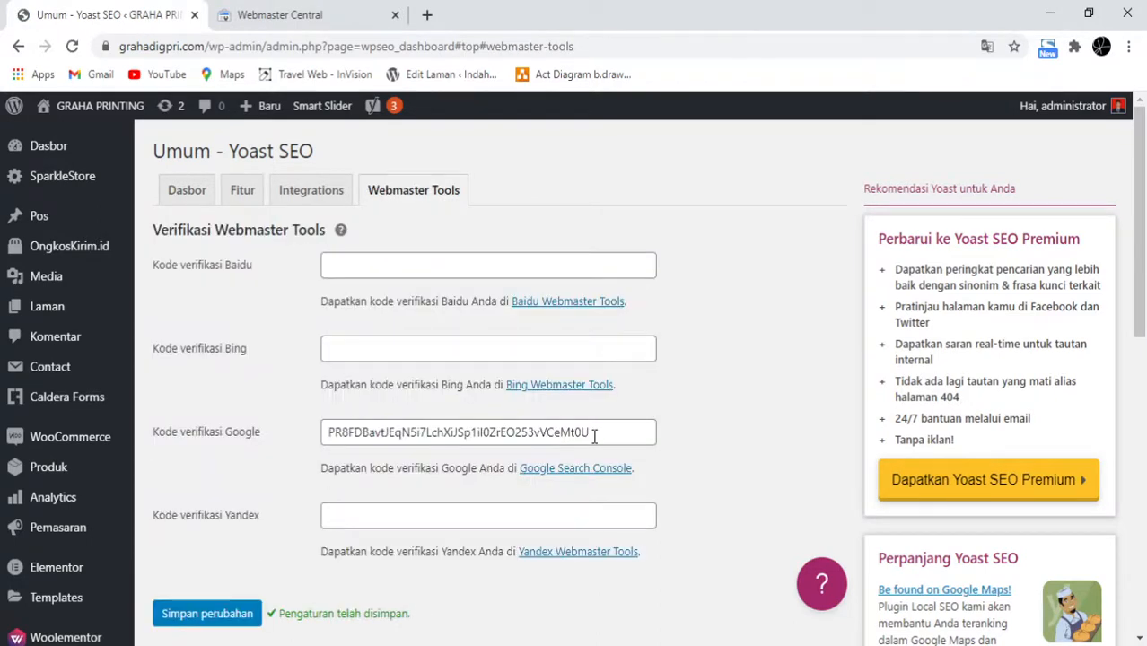
click(318, 13)
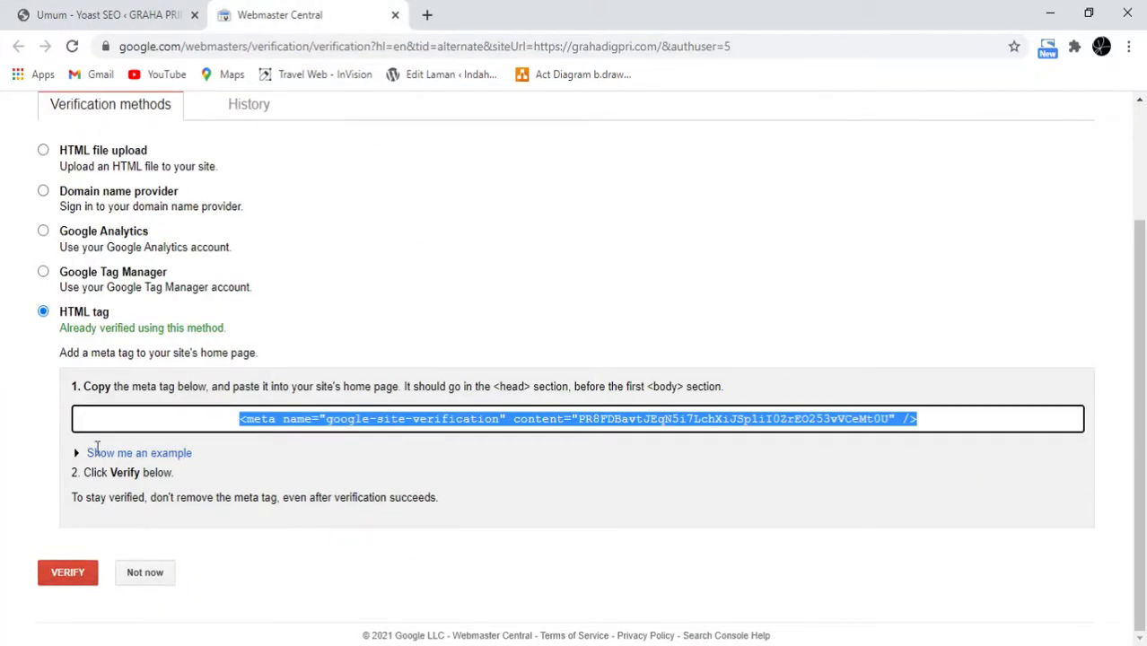
click(60, 579)
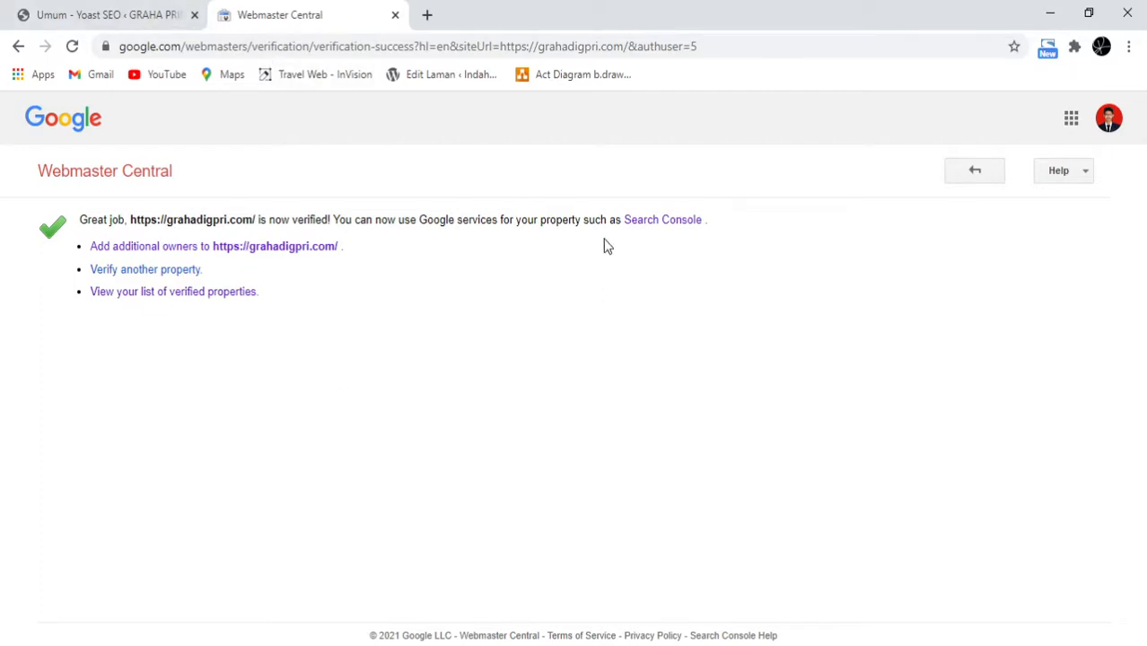
middle_click(651, 225)
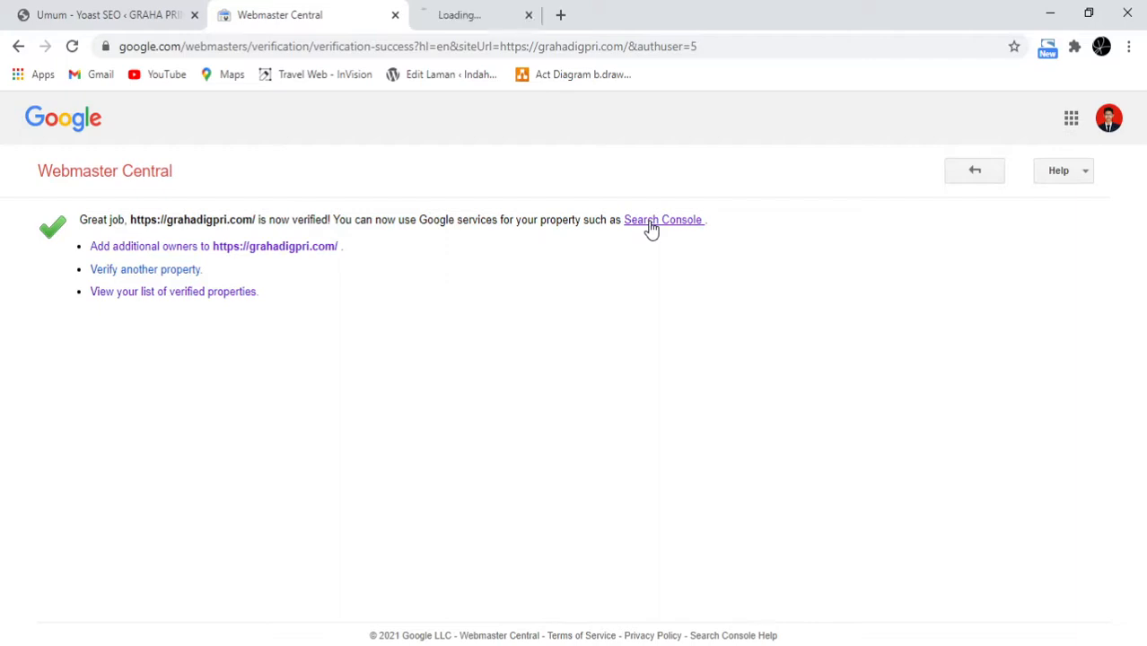
click(505, 11)
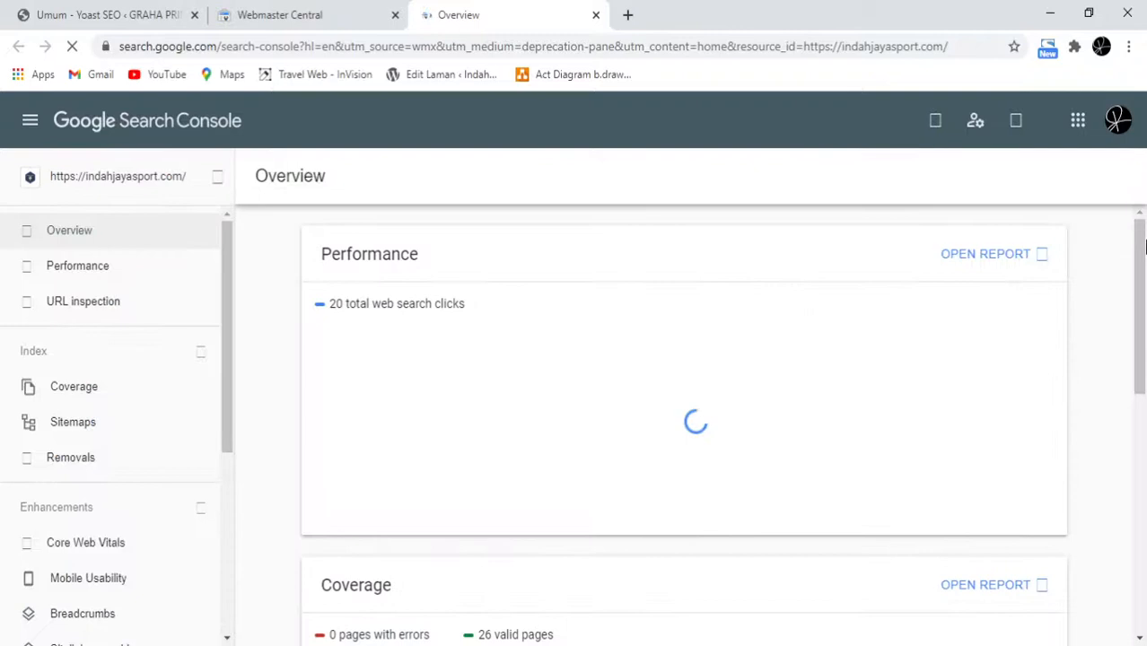
Step: Switch Search Console to the Google account that owns the verified site
click(1117, 122)
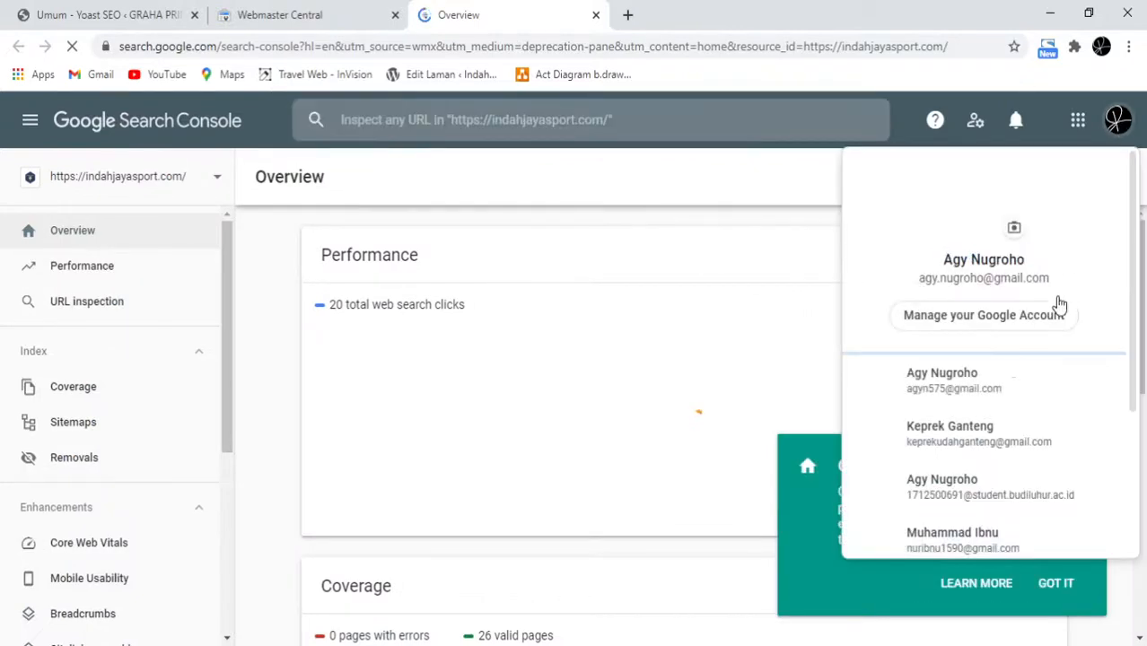
scroll(974, 413, down, 2)
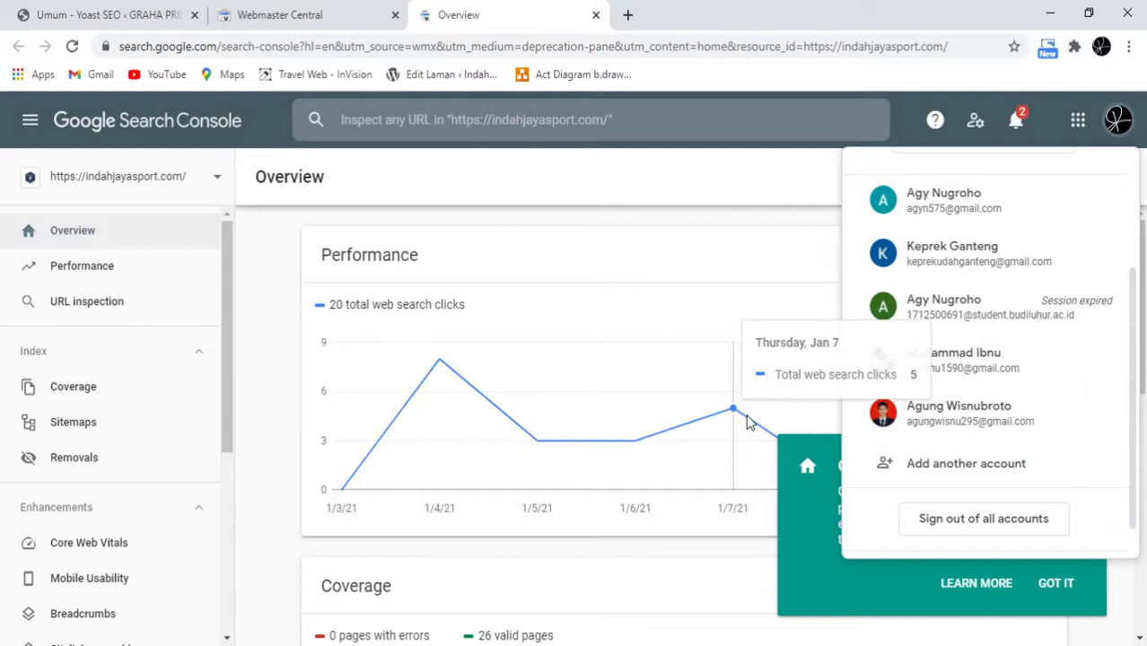
click(897, 417)
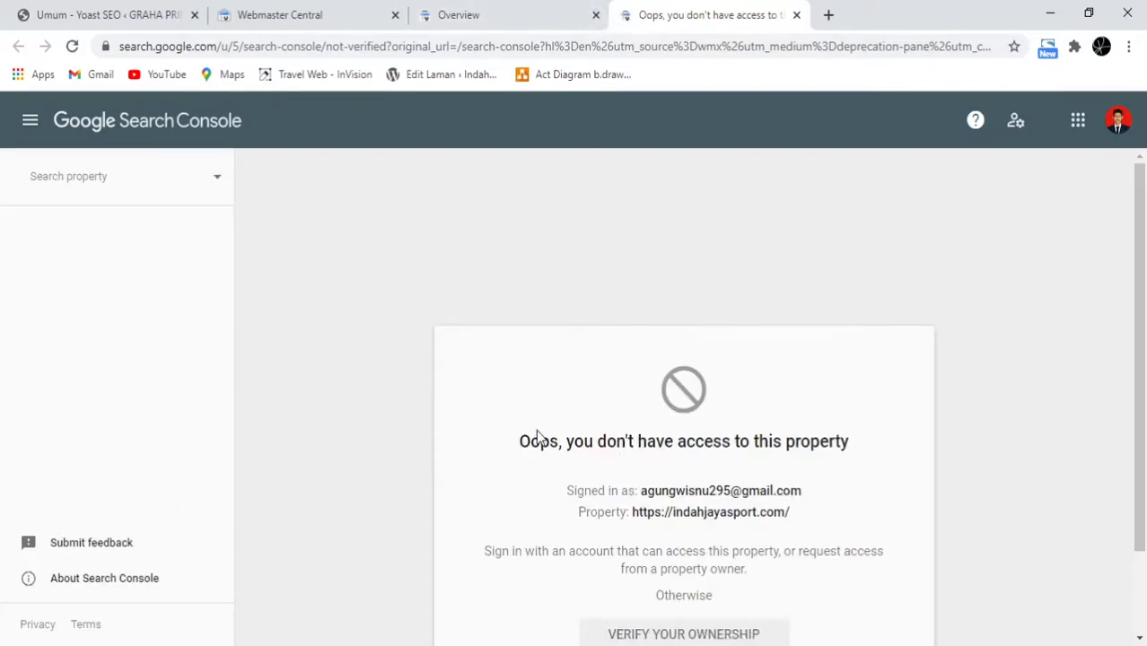
Step: Start adding a property in Search Console with URL prefix as its type
click(180, 180)
click(90, 285)
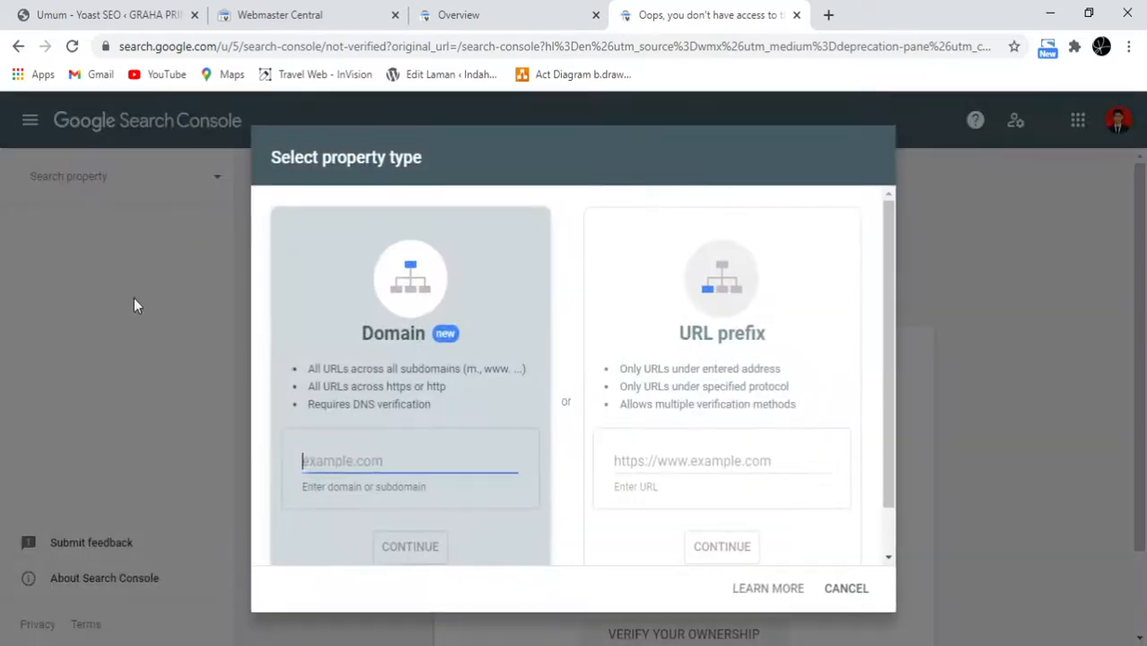
click(719, 352)
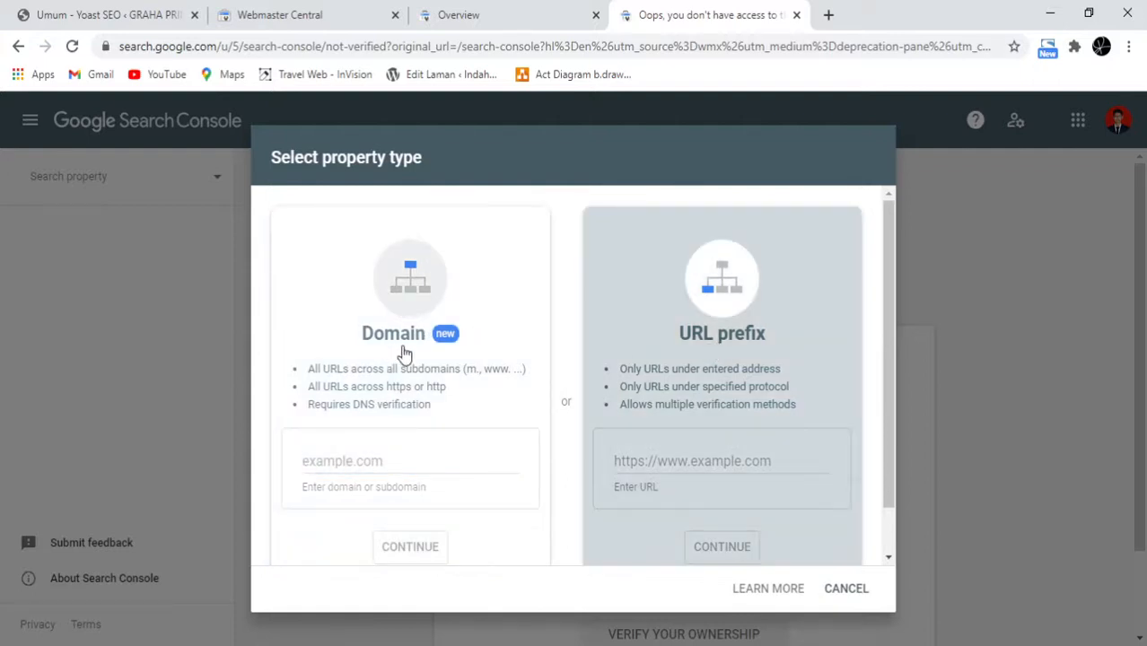
click(679, 474)
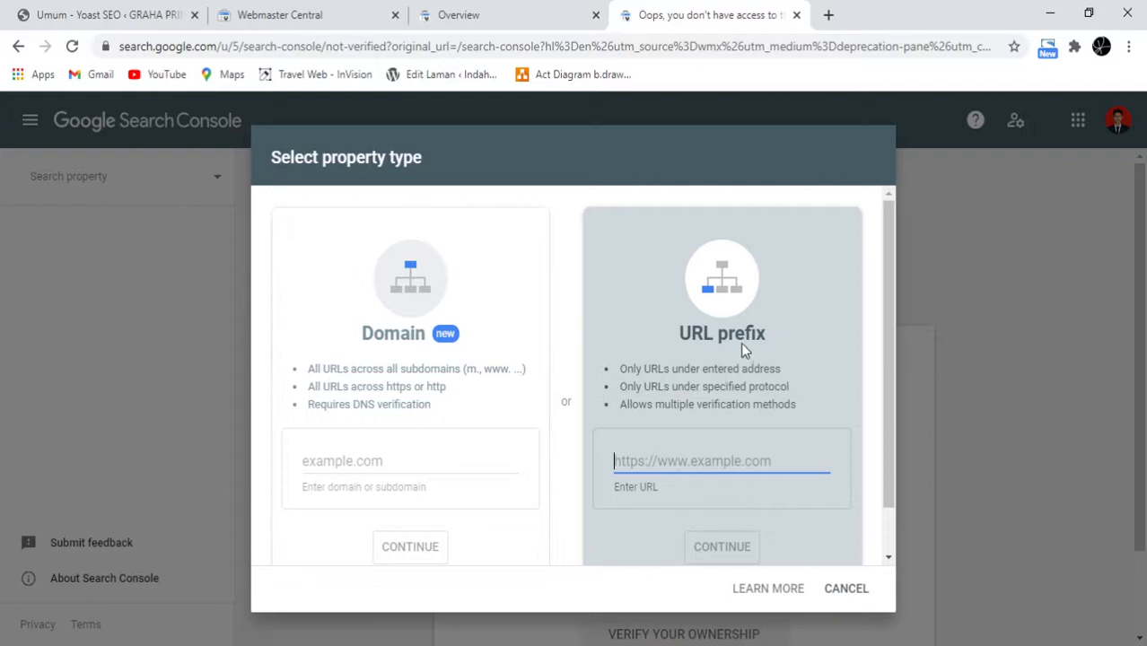
click(103, 14)
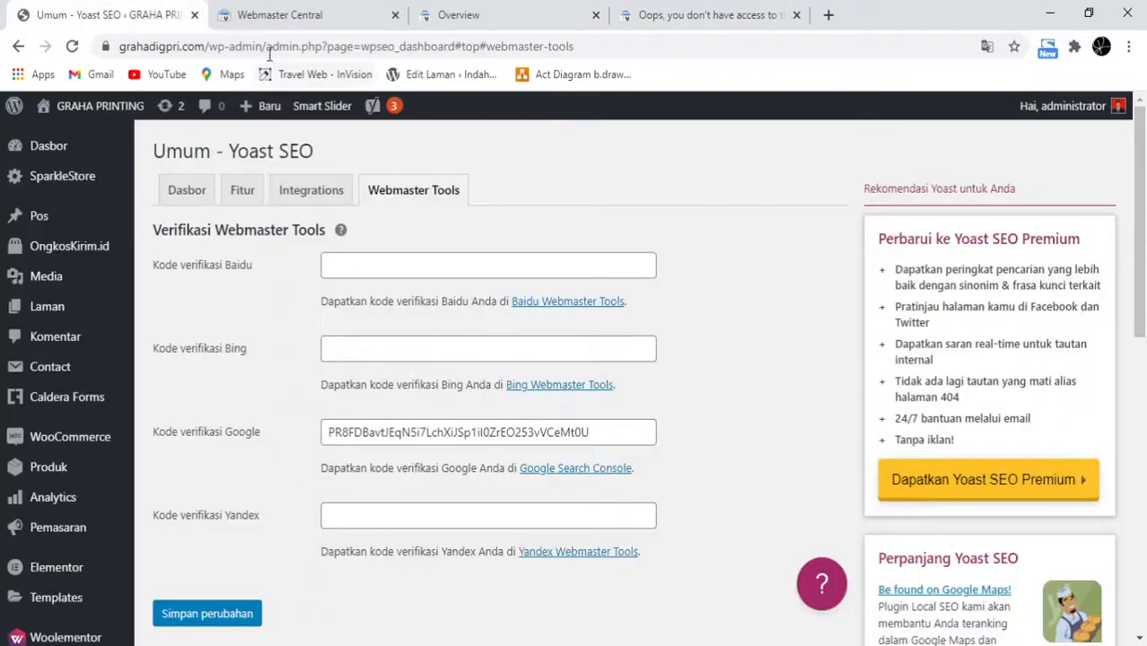
click(191, 49)
click(160, 47)
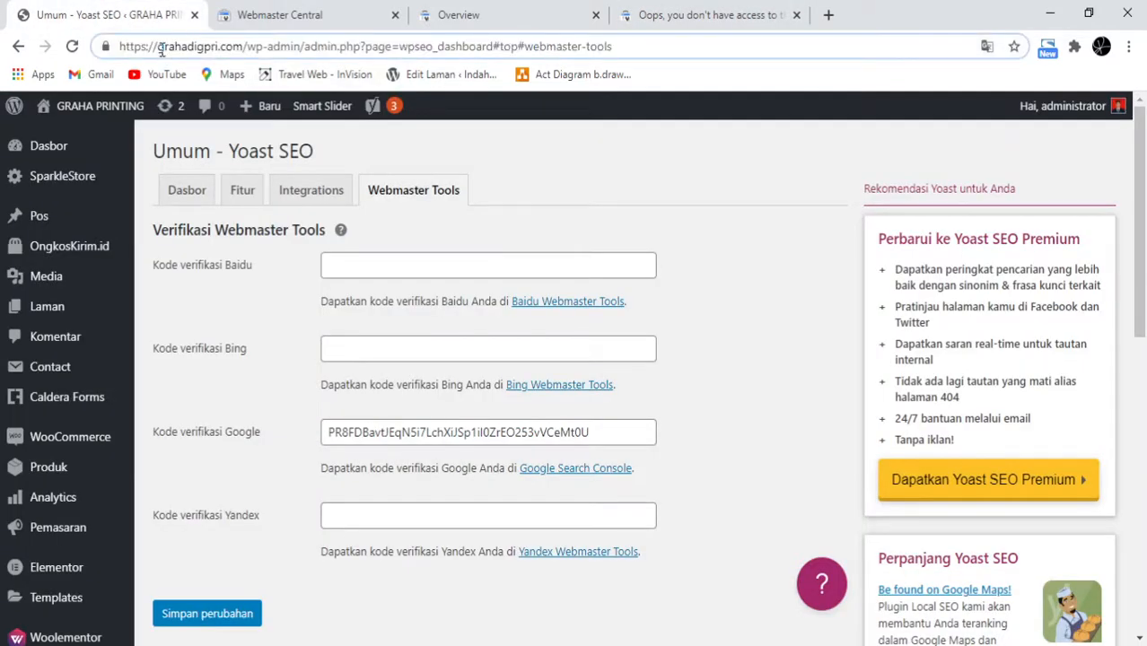
drag(249, 49, 100, 48)
key(ctrl+c)
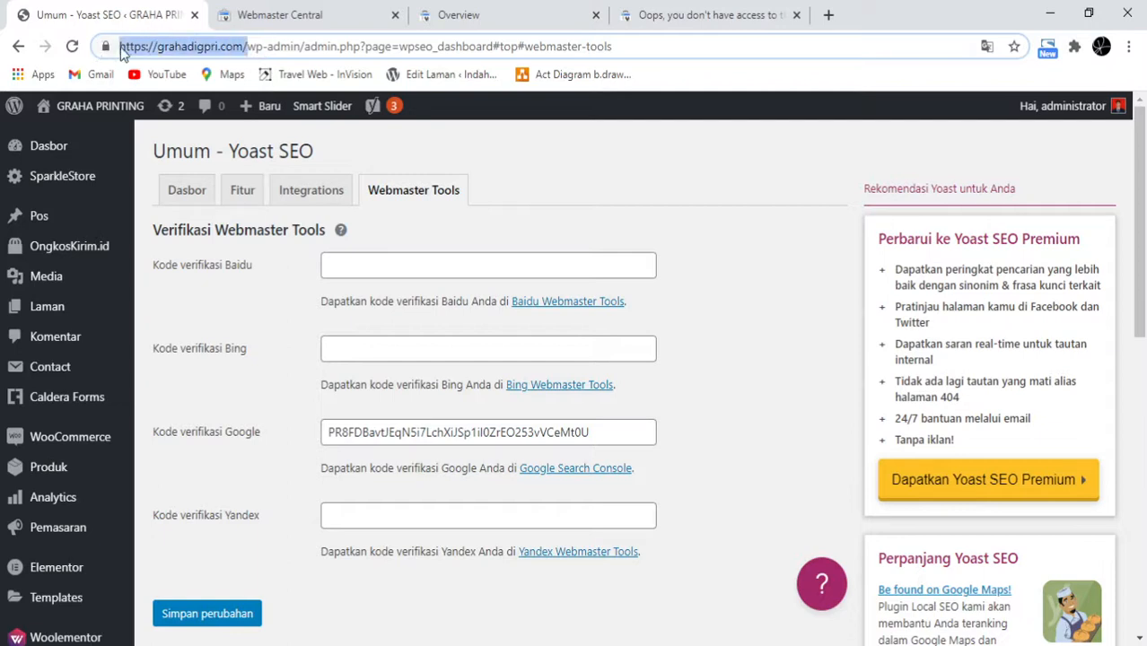
click(323, 12)
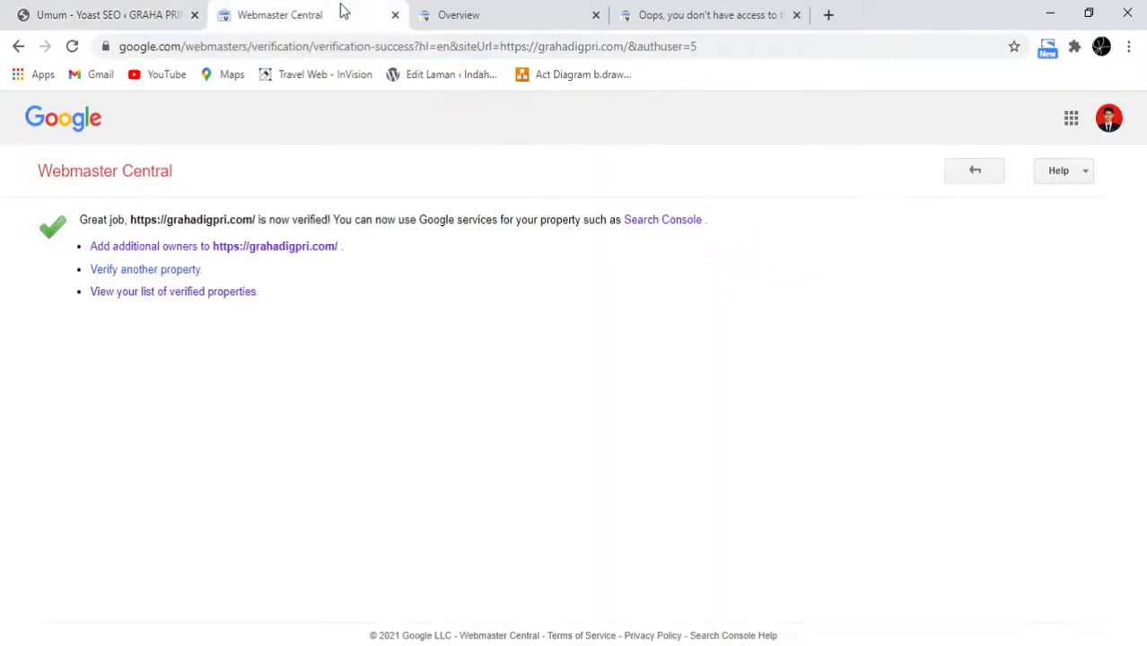
click(459, 14)
click(705, 14)
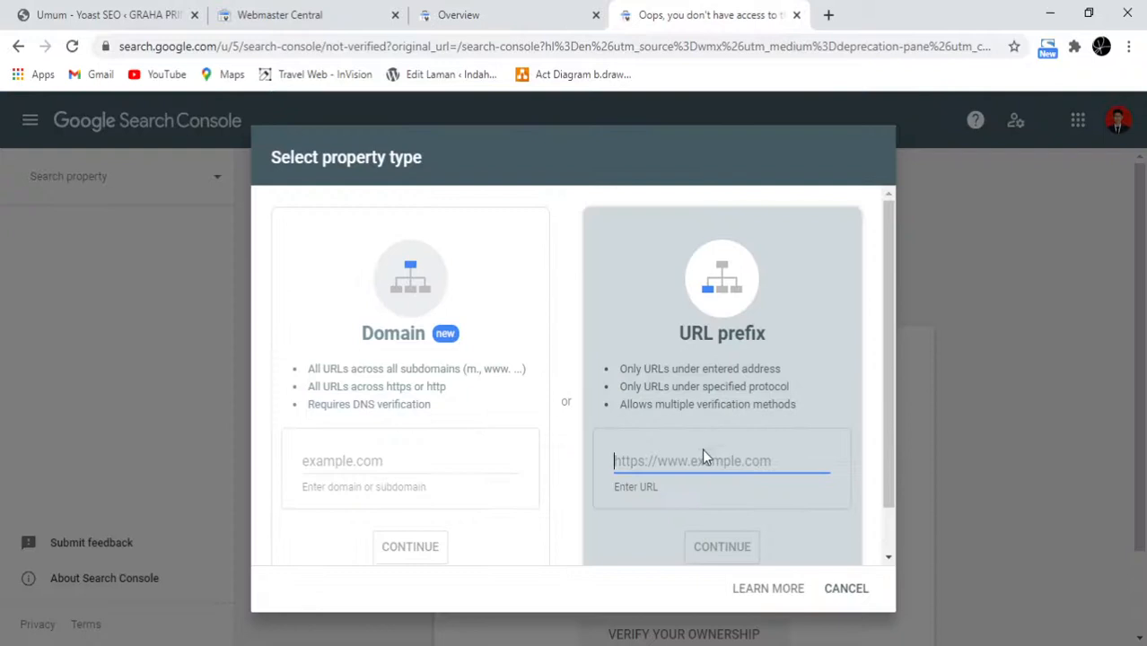
key(ctrl+v)
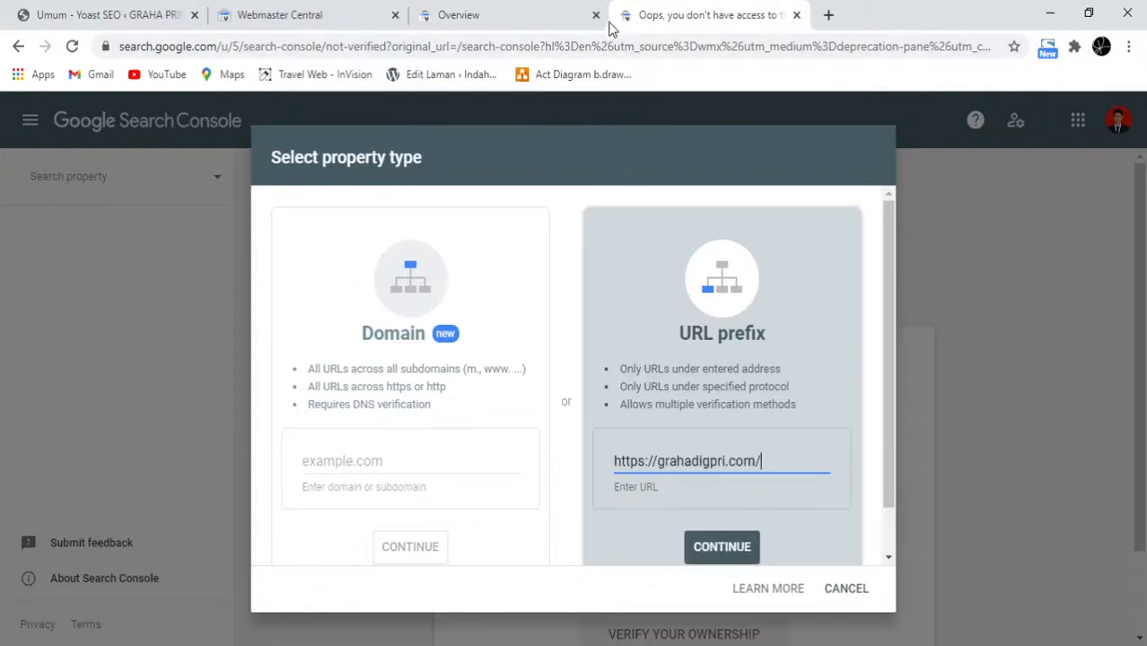
Step: Close the leftover Overview page of the other account, then submit the new property and finish its ownership verification
click(596, 15)
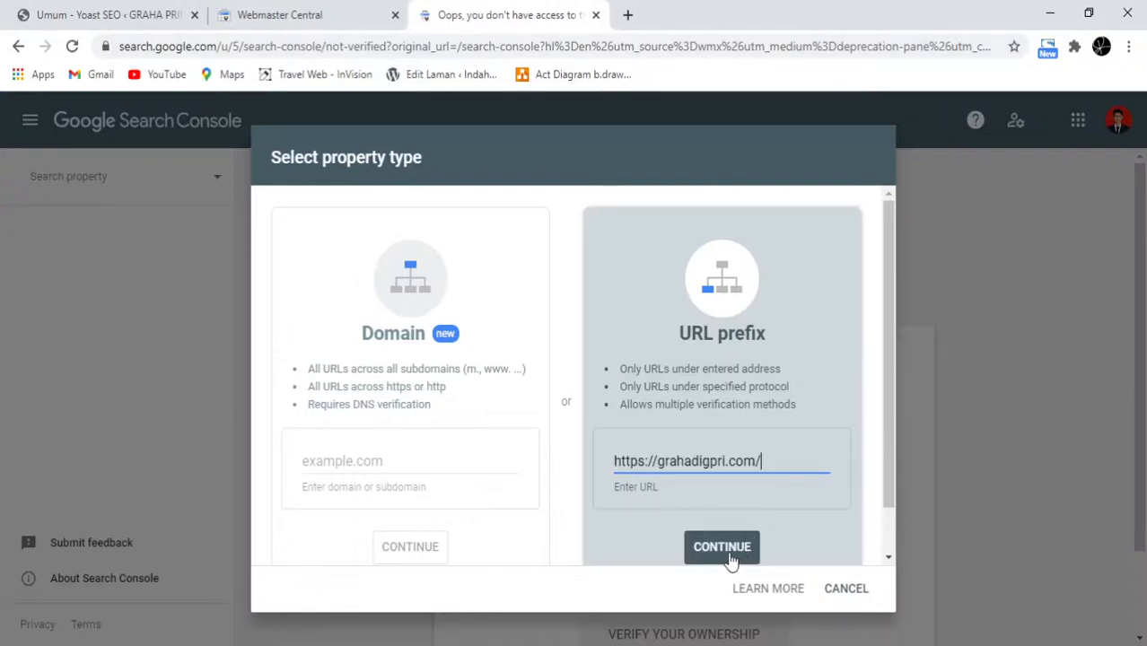
scroll(727, 538, down, 1)
click(743, 508)
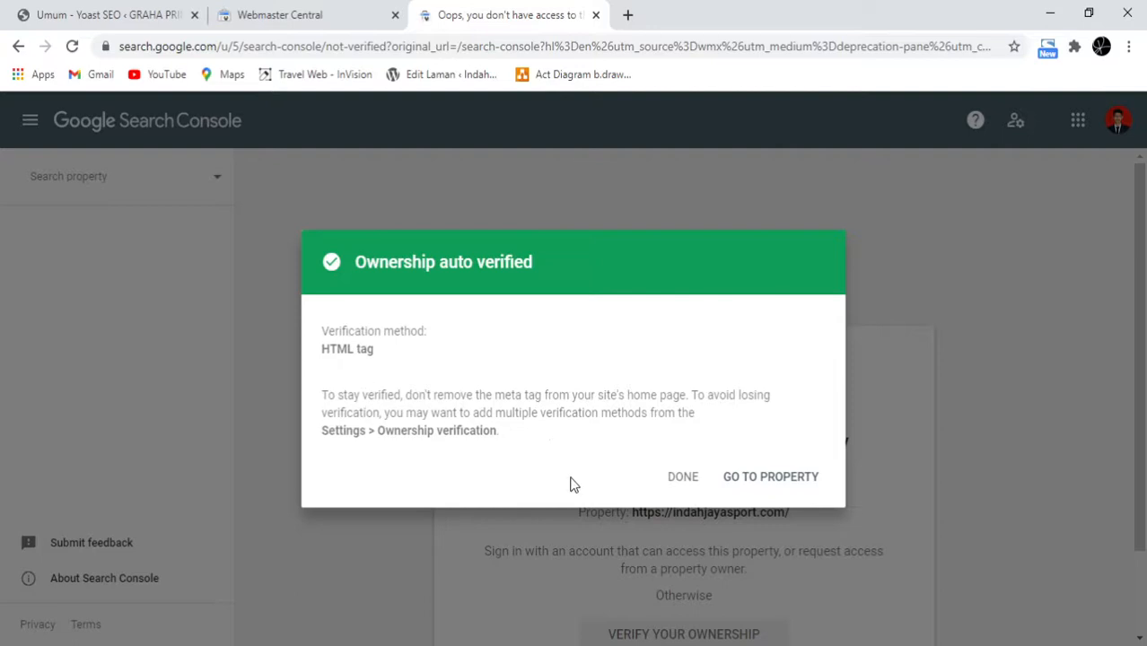
click(680, 479)
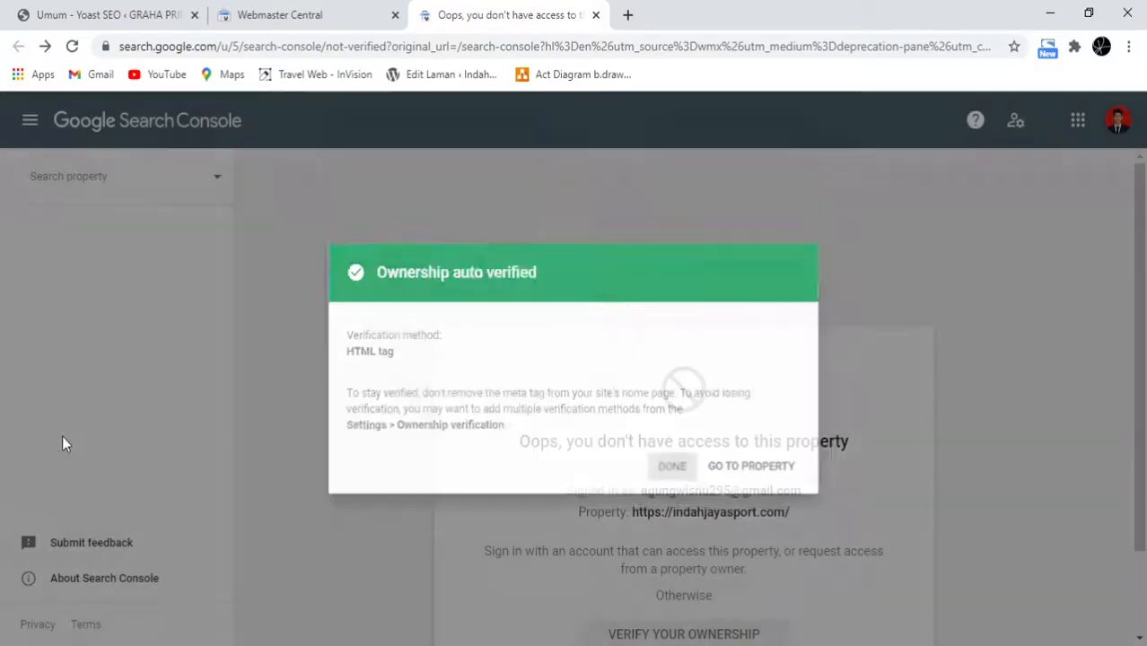
click(218, 174)
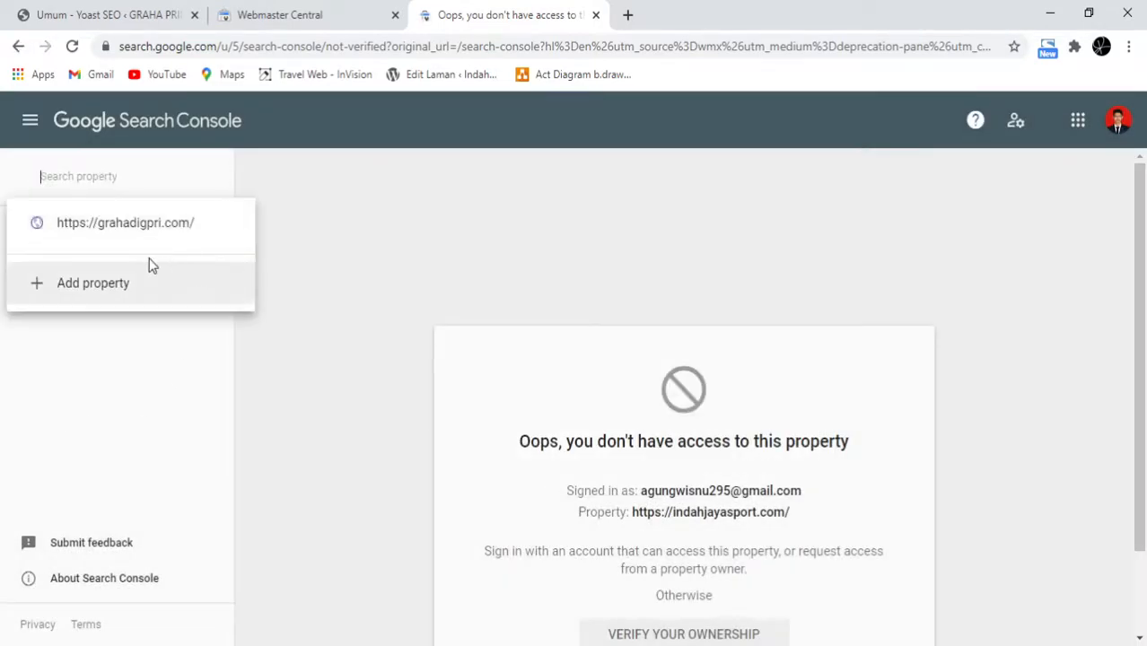
click(104, 231)
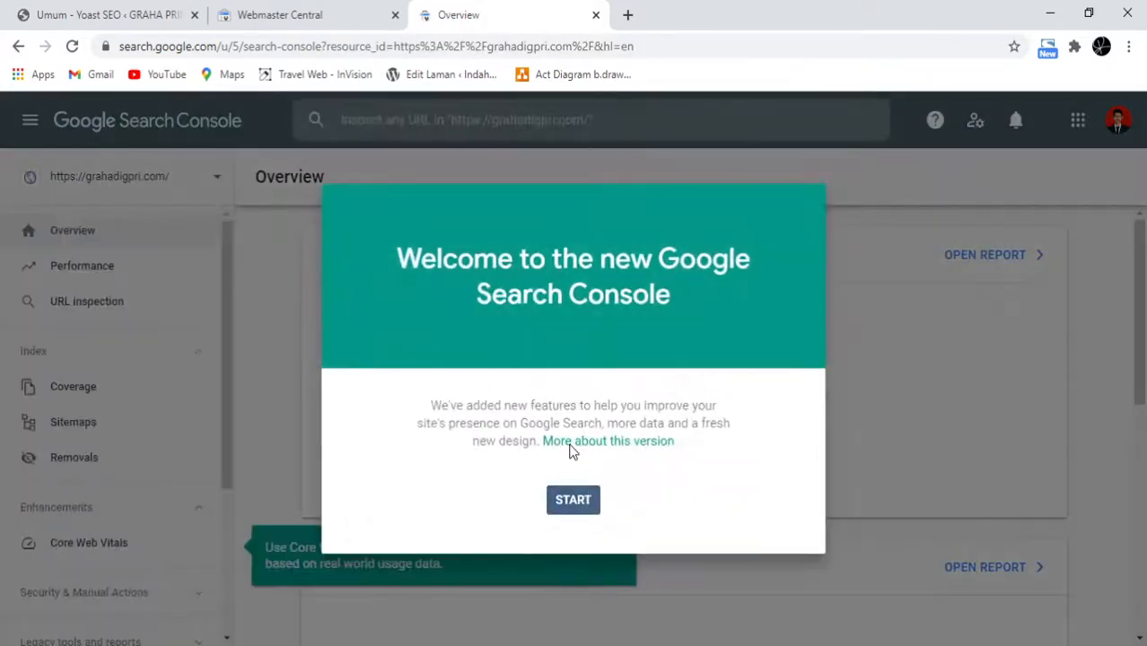
click(581, 497)
scroll(646, 314, down, 4)
scroll(622, 317, up, 4)
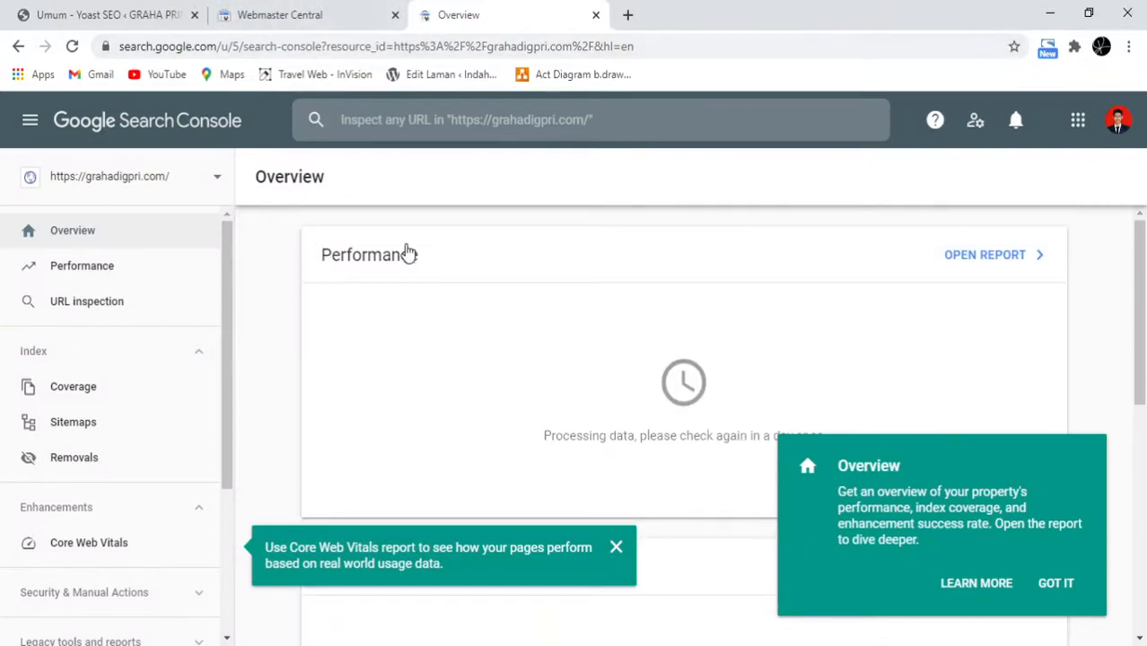
Step: Return to the WordPress admin and open the list of all products
click(164, 12)
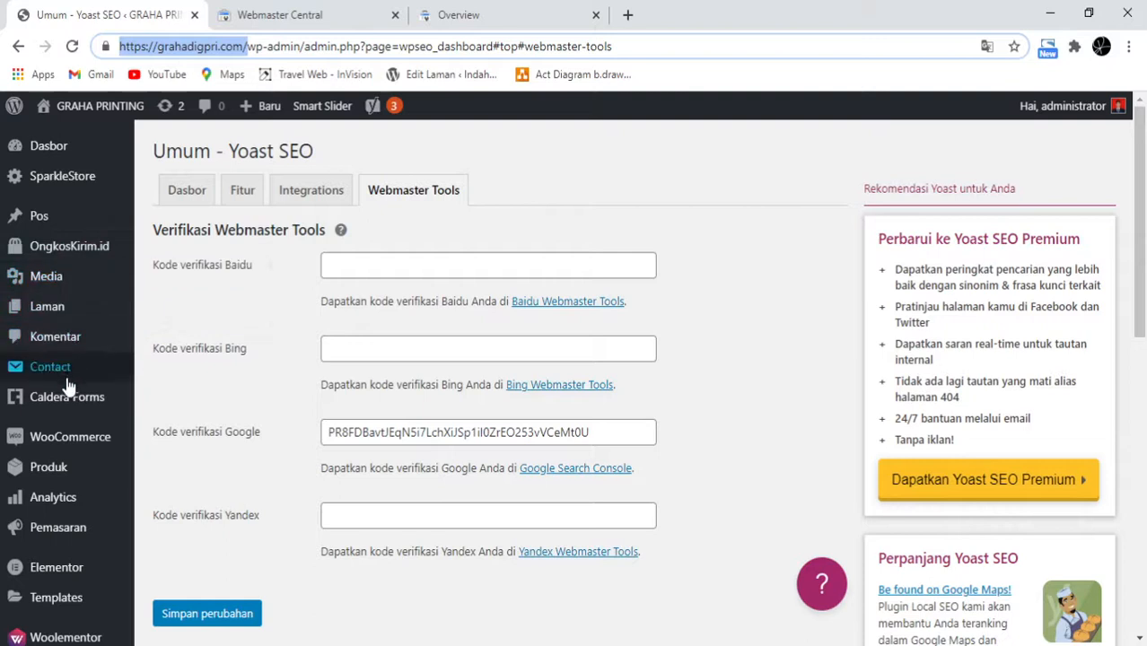
click(86, 467)
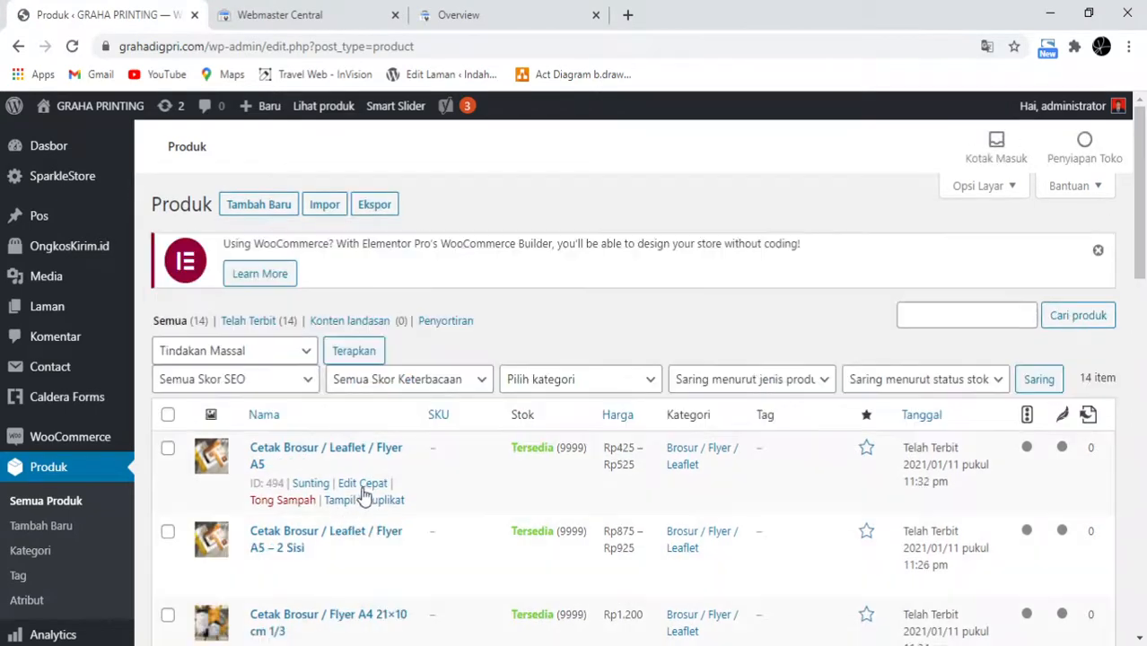
Step: Find the product "Cetak Brosur / Leaflet / Flyer A4" in the product list and open it for editing
scroll(362, 496, down, 3)
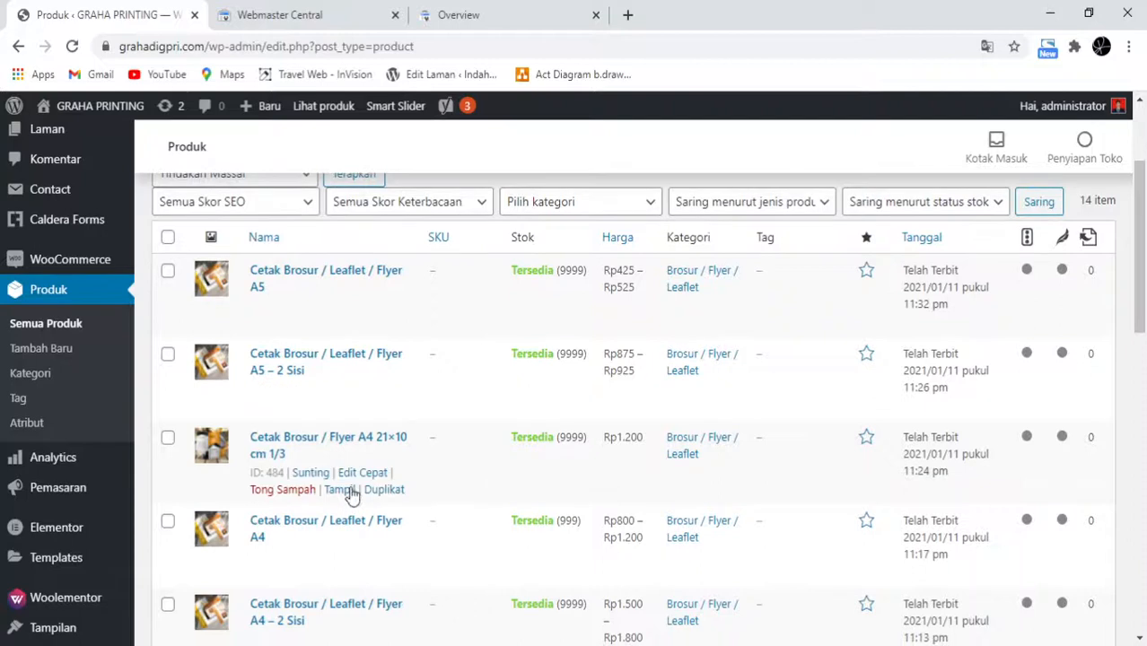
scroll(377, 503, down, 1)
scroll(401, 493, down, 3)
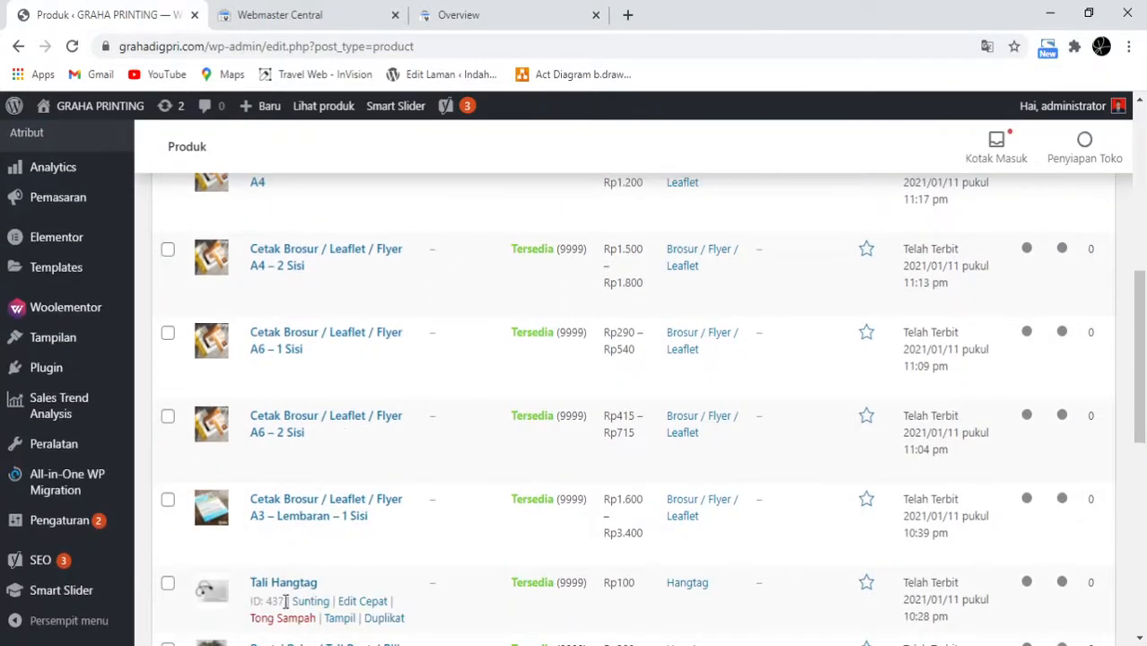
scroll(325, 552, up, 2)
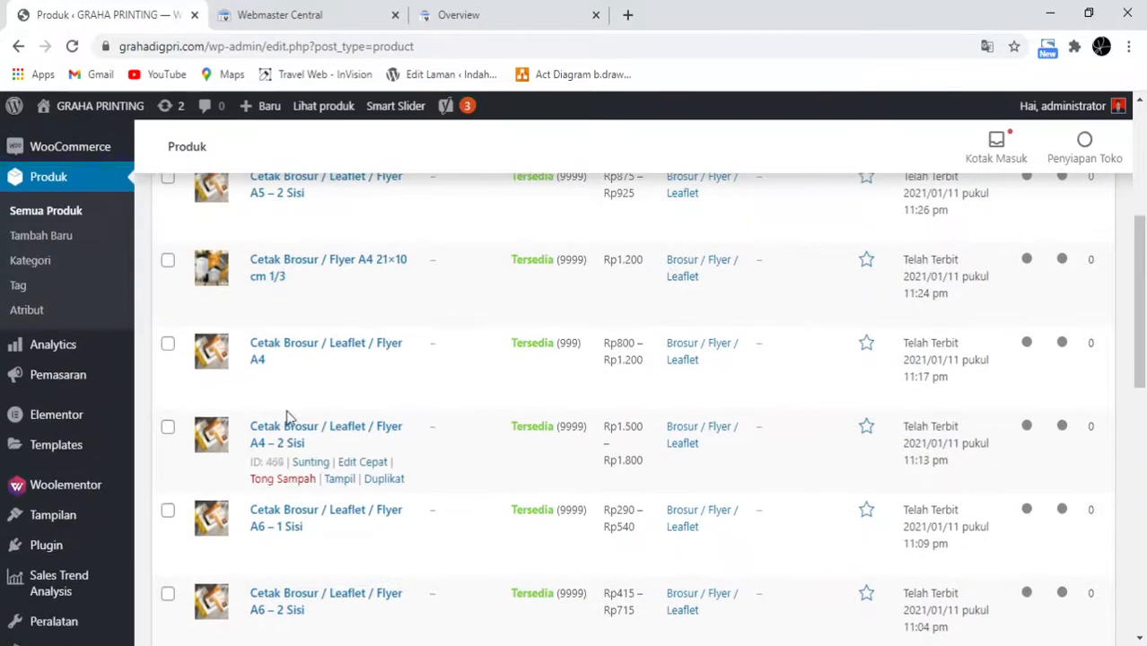
click(305, 381)
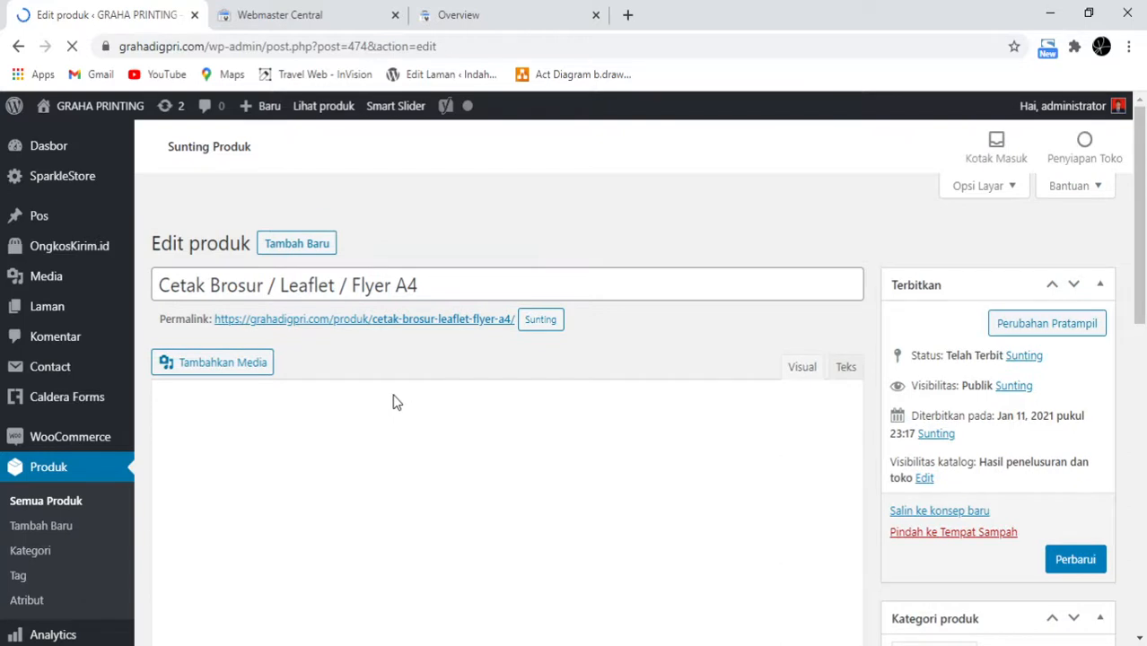
Step: Look through the product's description and its Yoast SEO section
scroll(392, 402, down, 4)
scroll(271, 386, up, 3)
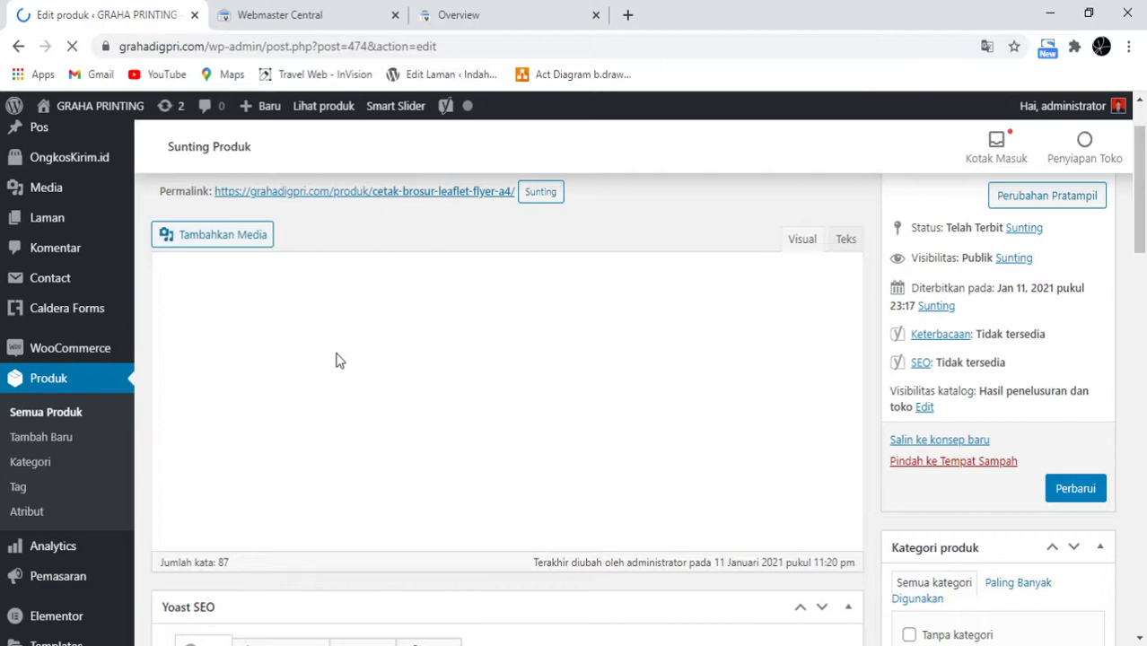
scroll(260, 373, down, 3)
scroll(260, 373, up, 2)
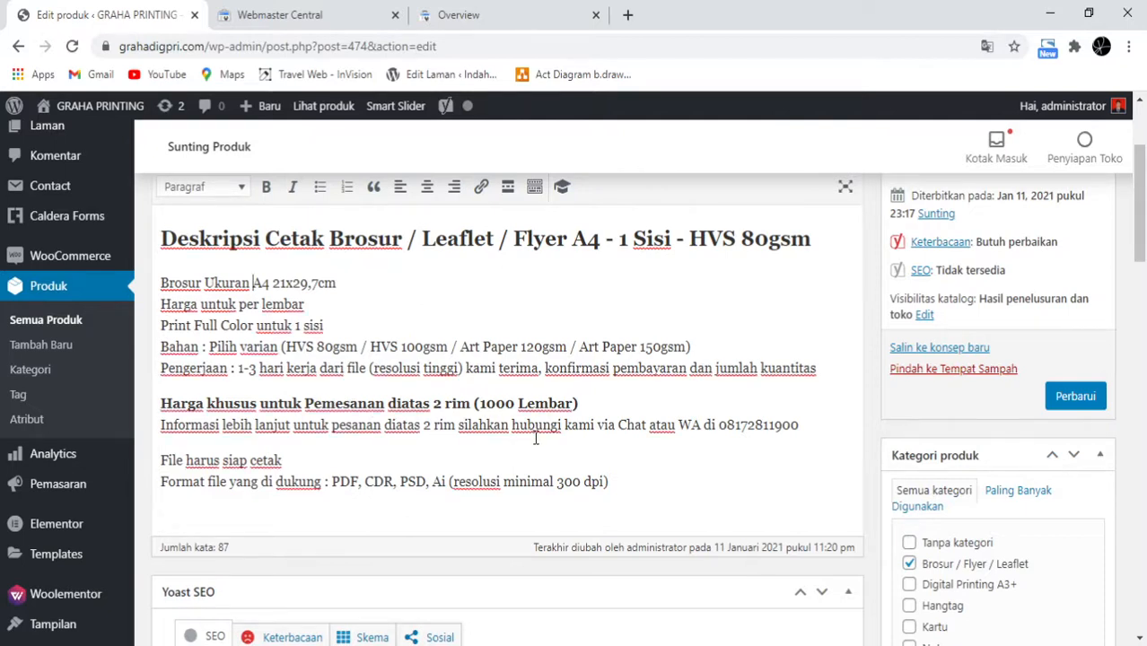
scroll(536, 440, down, 1)
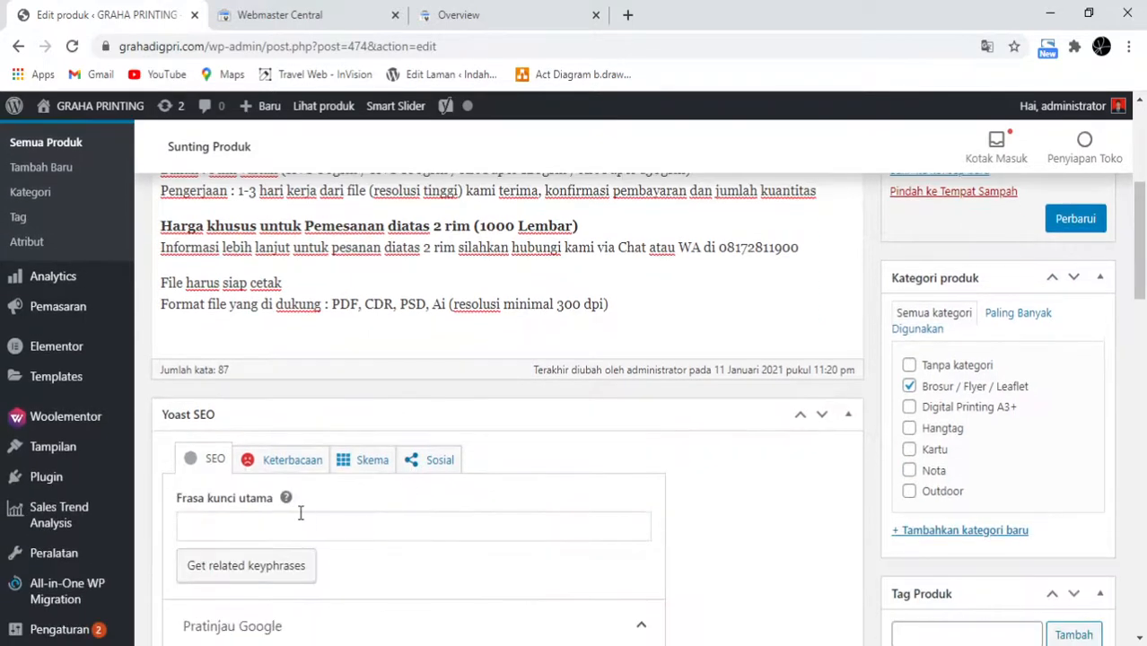
scroll(301, 510, down, 2)
scroll(297, 340, down, 2)
scroll(322, 376, up, 4)
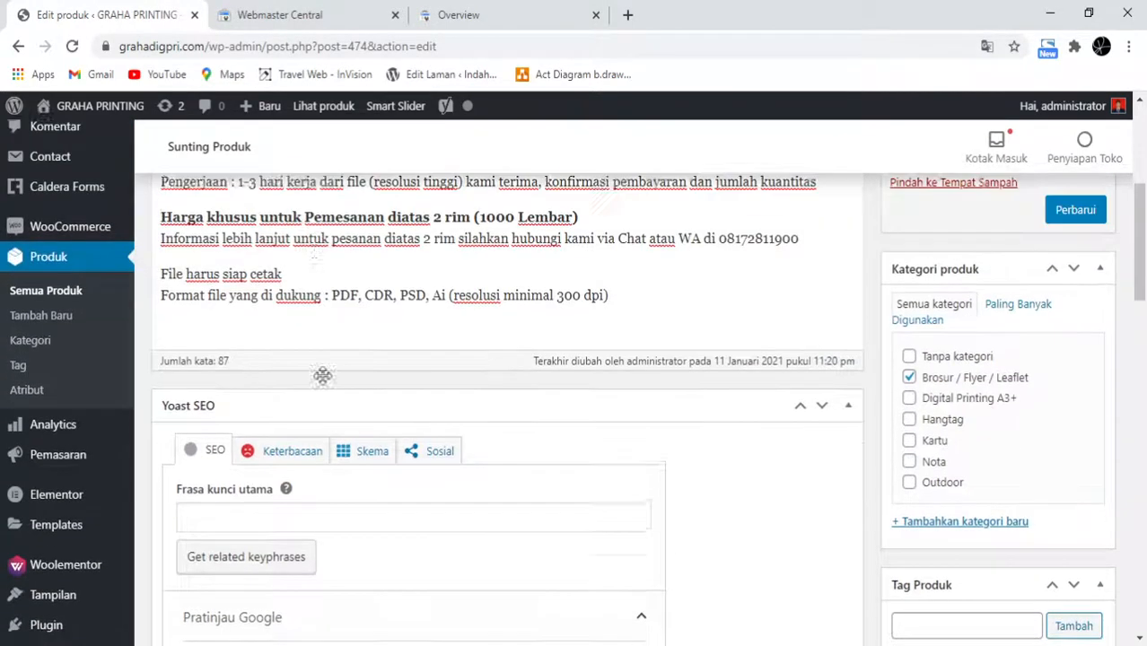
Step: Enter "Cetak Brosur" as the product's focus keyphrase in Yoast SEO, in line with the product title
scroll(209, 513, down, 2)
click(252, 440)
scroll(253, 442, up, 5)
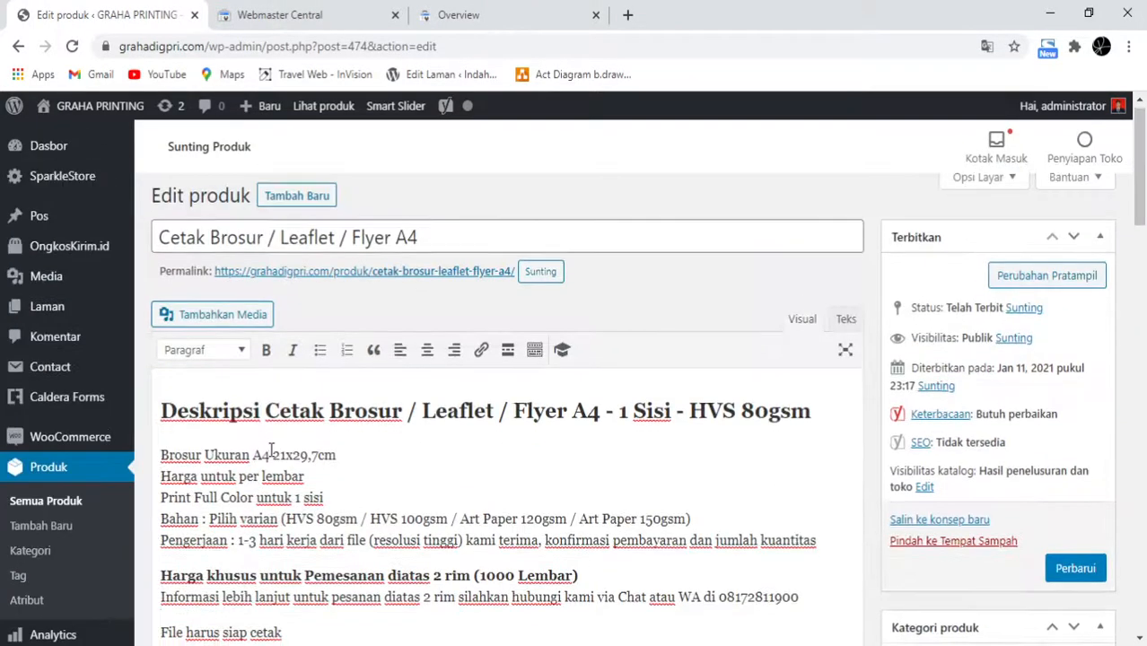
scroll(269, 448, down, 2)
scroll(273, 454, down, 1)
scroll(271, 457, up, 3)
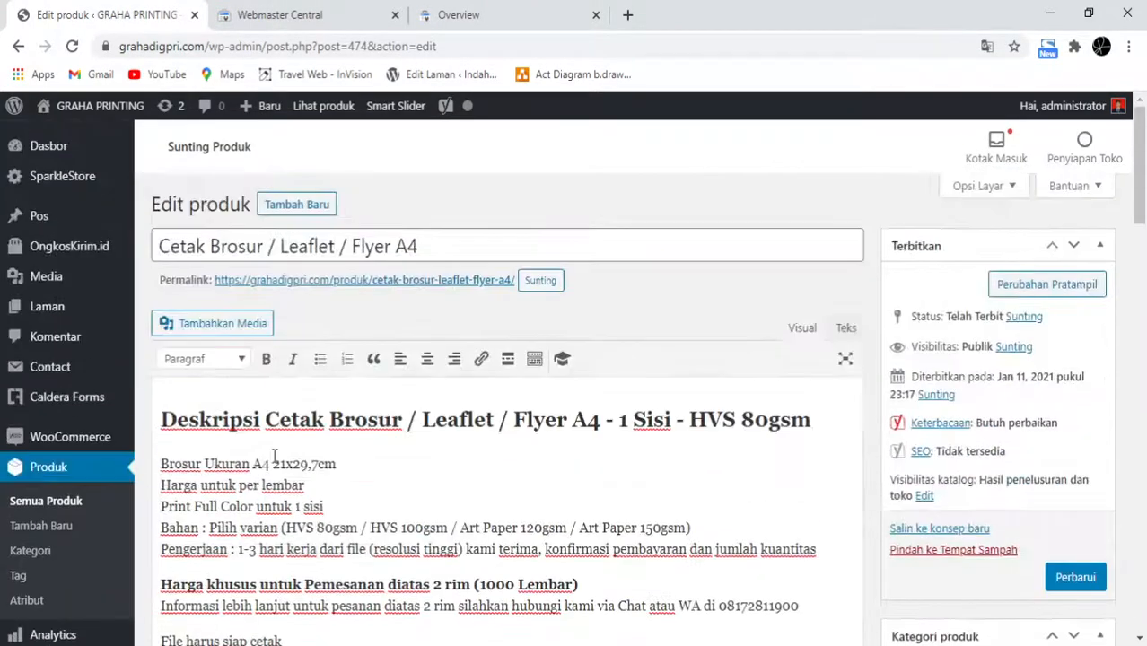
scroll(266, 329, down, 2)
scroll(260, 466, down, 2)
text(Ce)
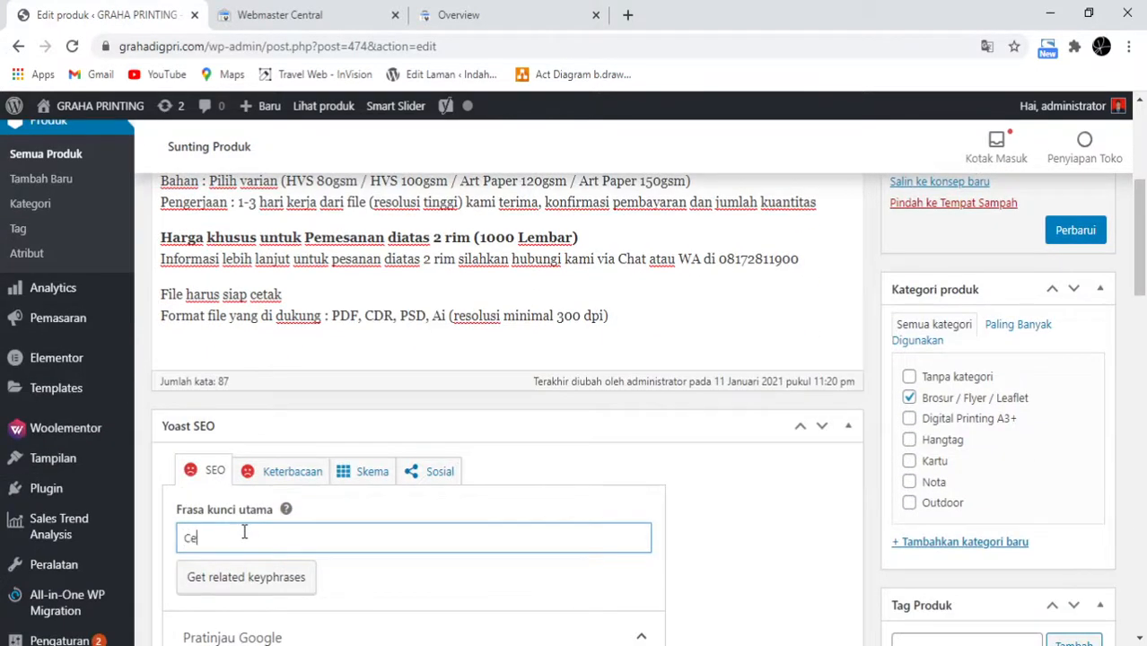
text(tak Brosur)
Step: Extend the focus keyphrase to "Cetak Brosur di tangerang"
scroll(247, 533, up, 4)
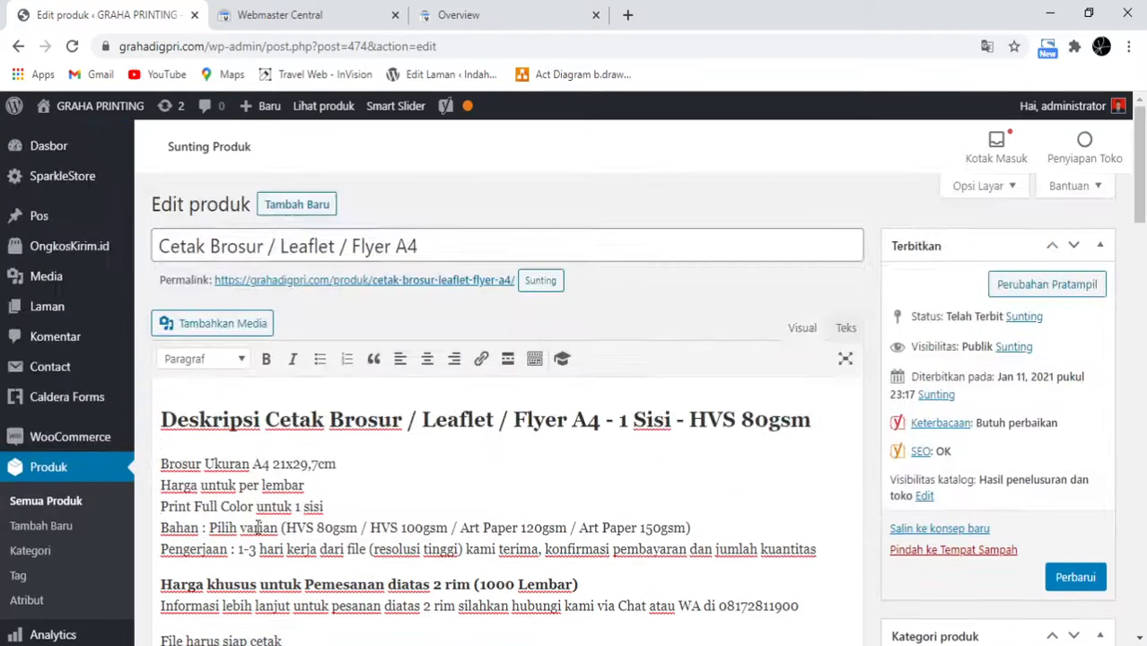
scroll(257, 534, down, 6)
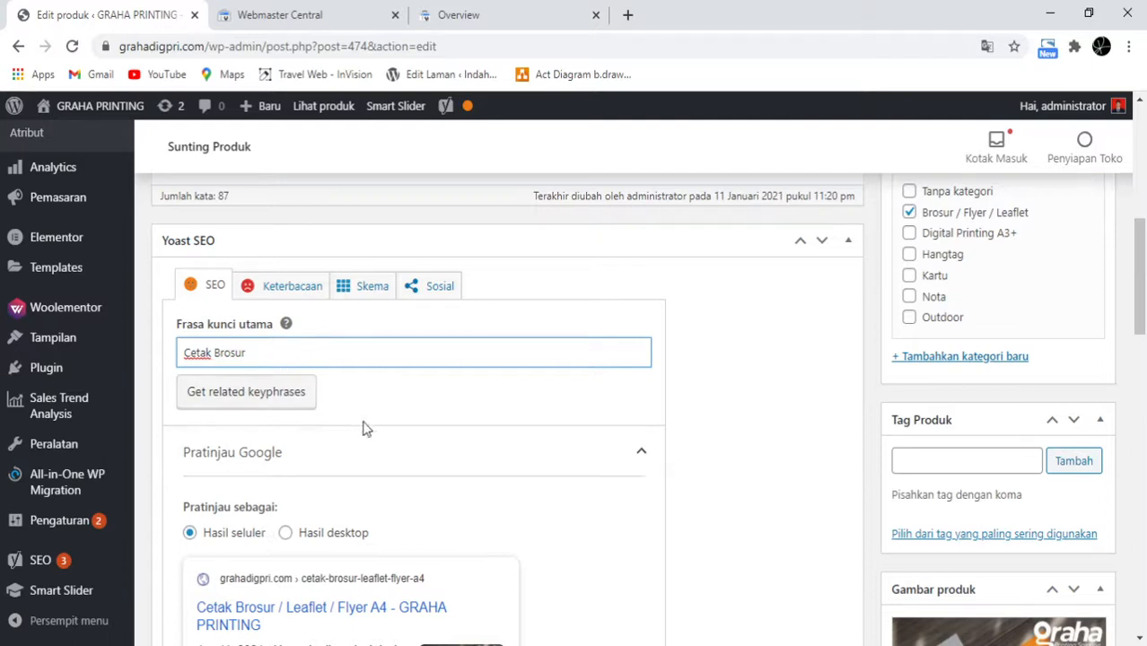
text(di tangerang)
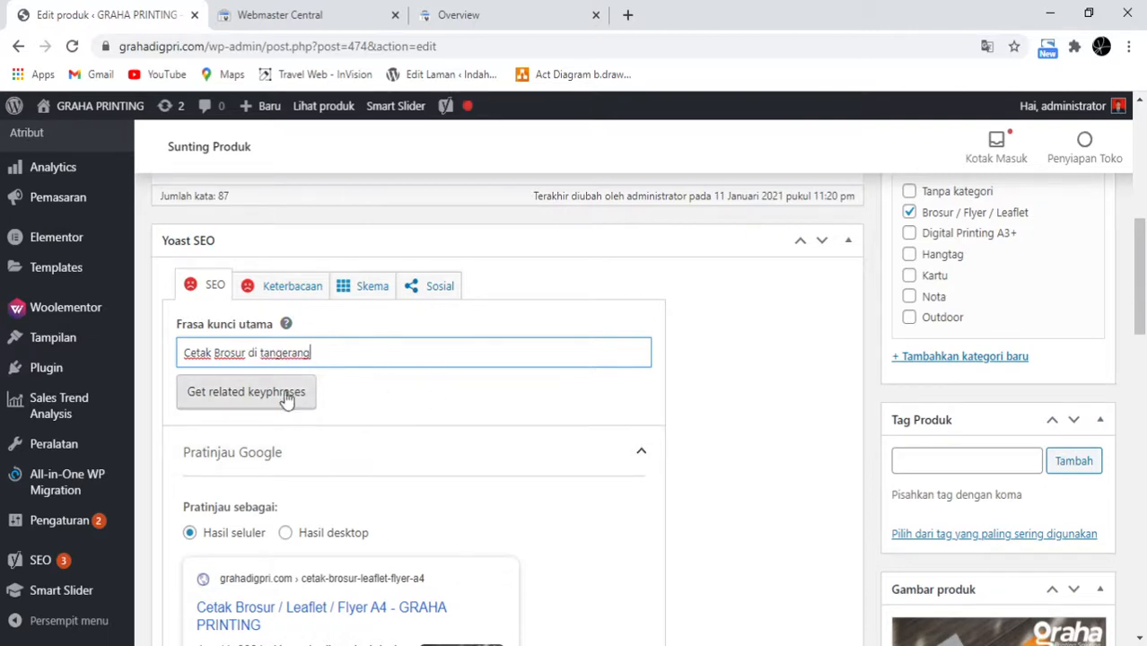
Step: Request related keyphrases for the product's focus keyphrase
click(222, 408)
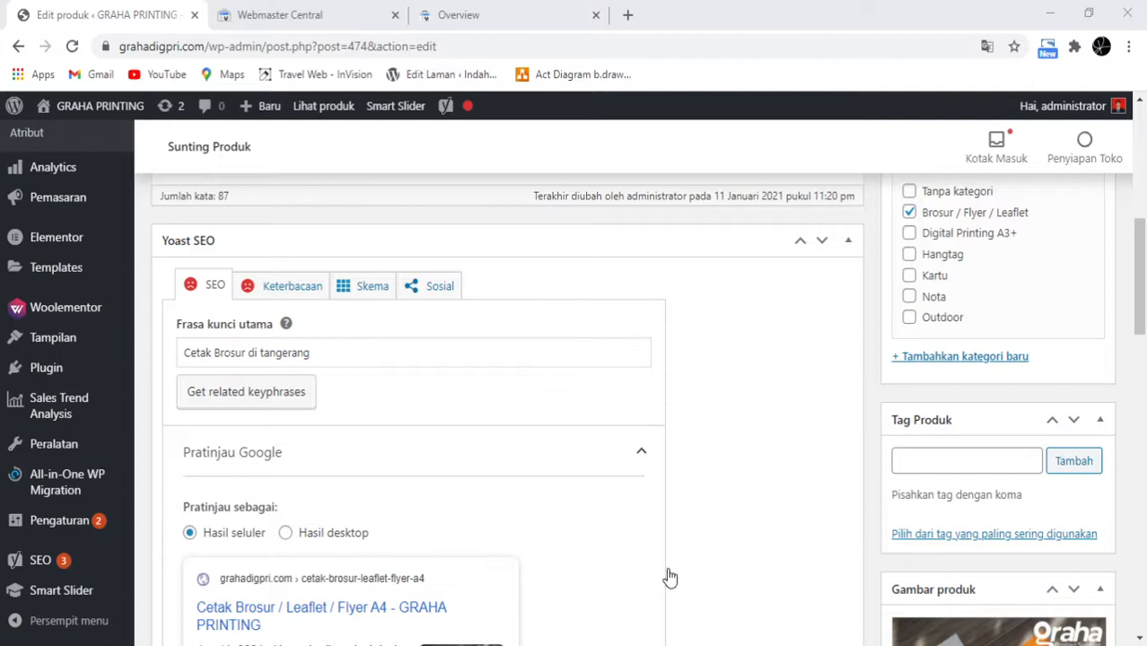
click(594, 572)
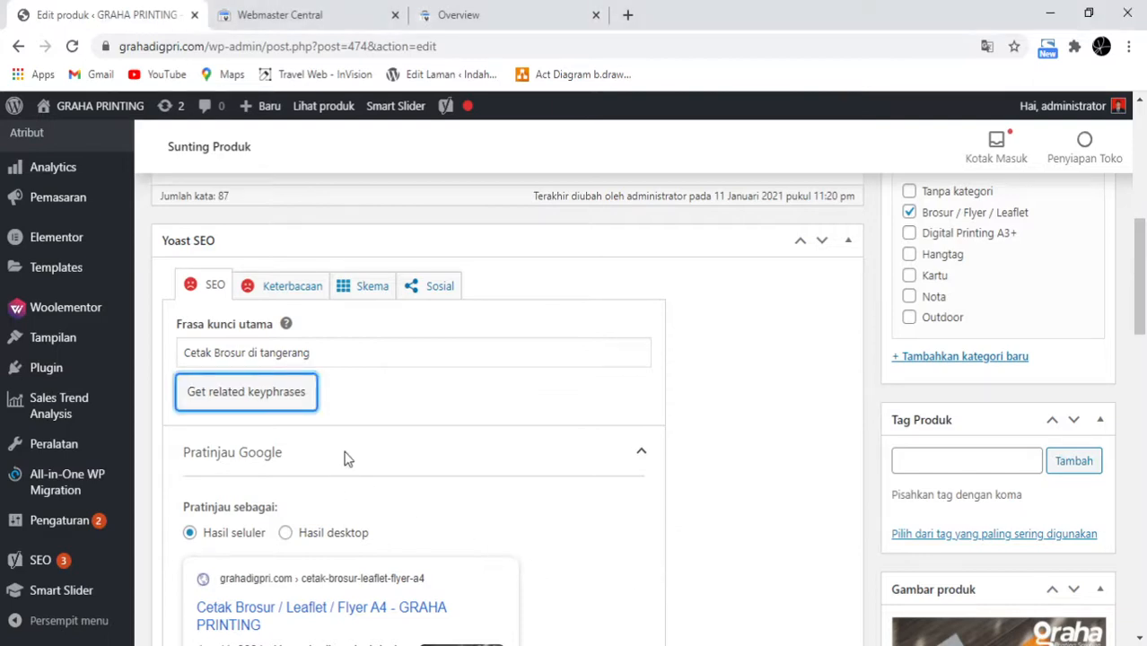
scroll(365, 408, down, 2)
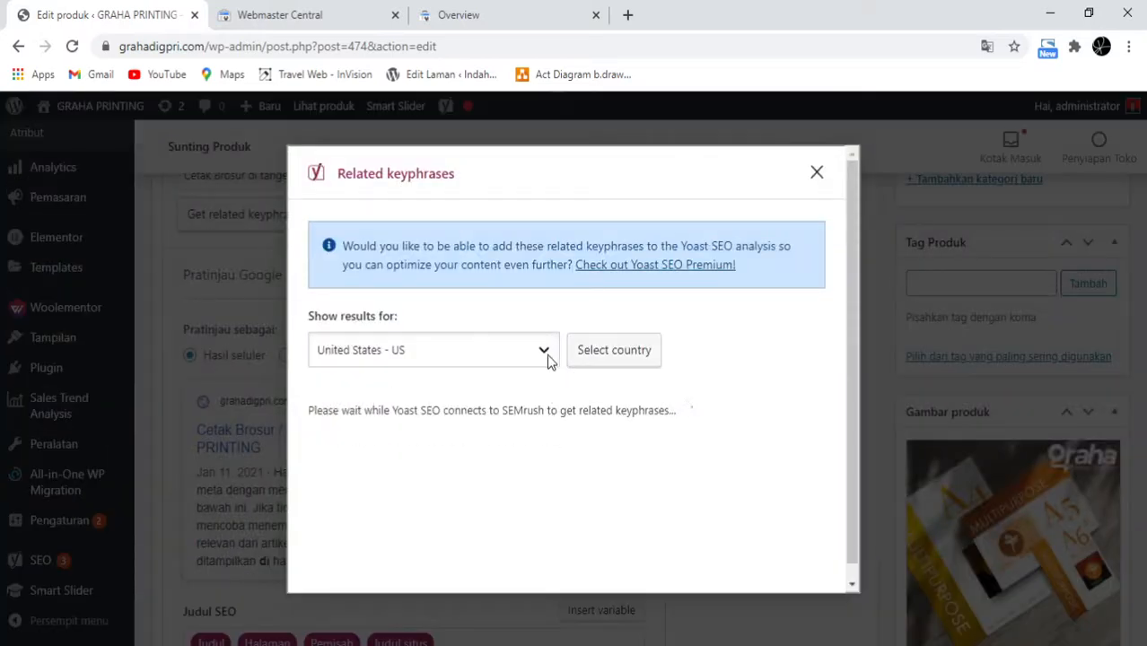
Step: Show the related keyphrases for Indonesia - ID, highlight the suggested phrase and close the results
click(528, 352)
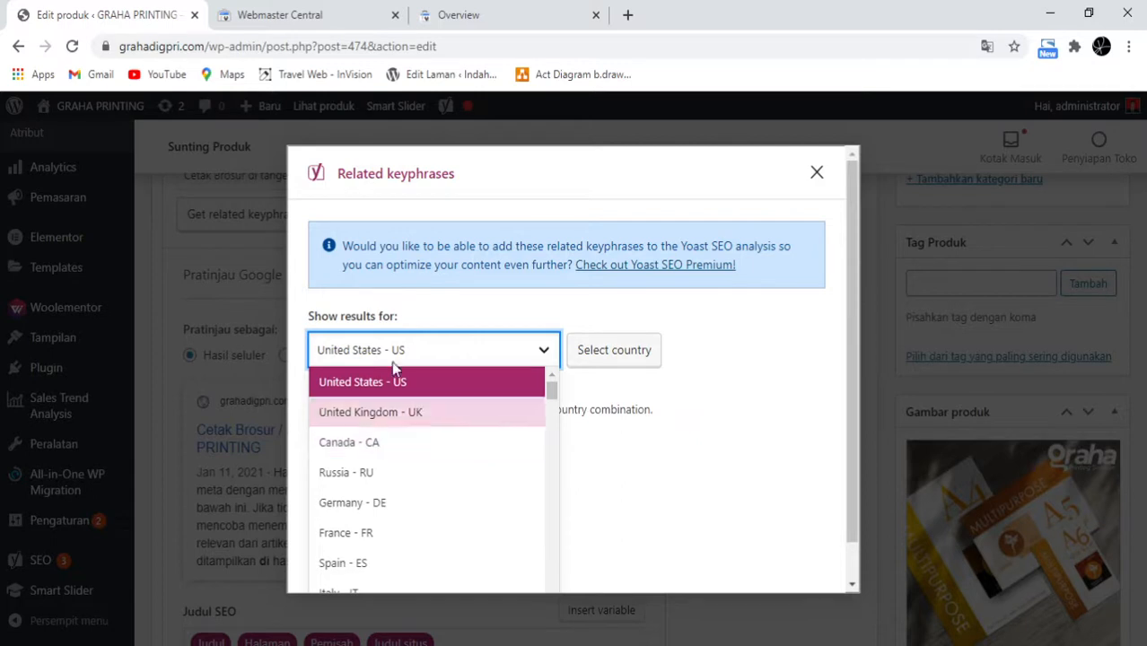
text(ind)
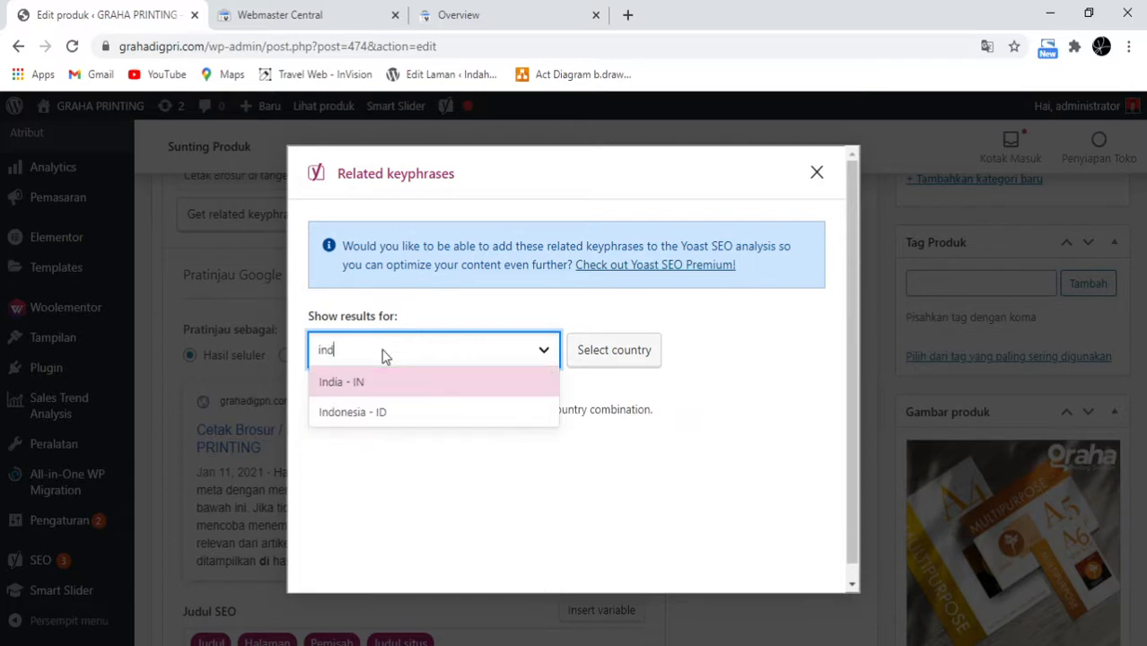
click(444, 424)
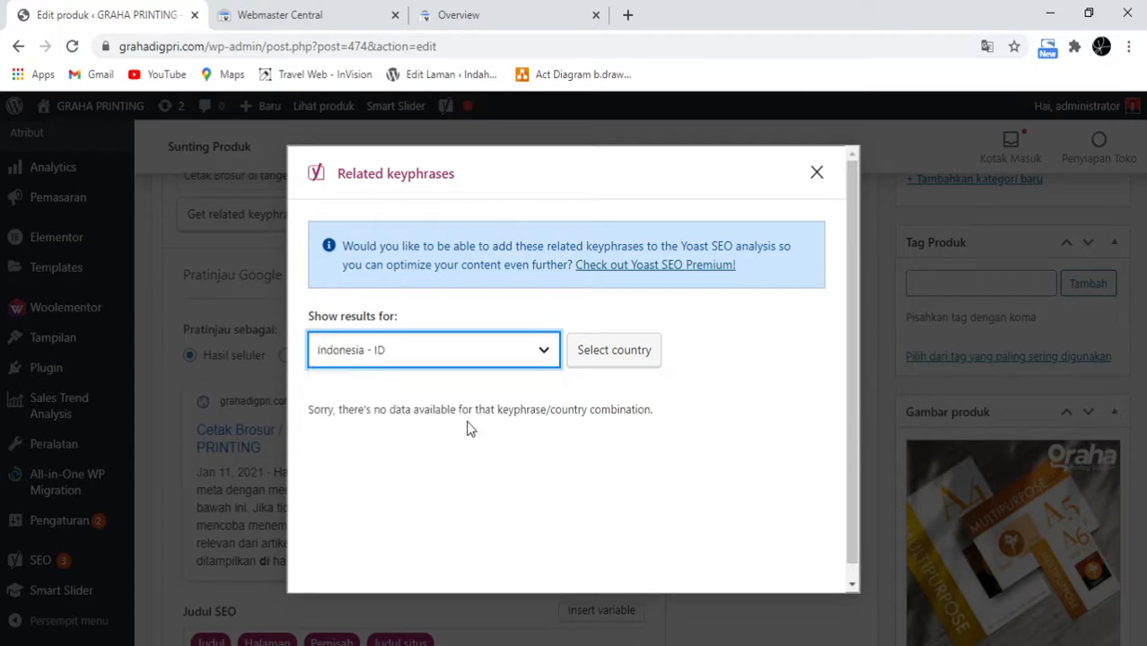
click(631, 356)
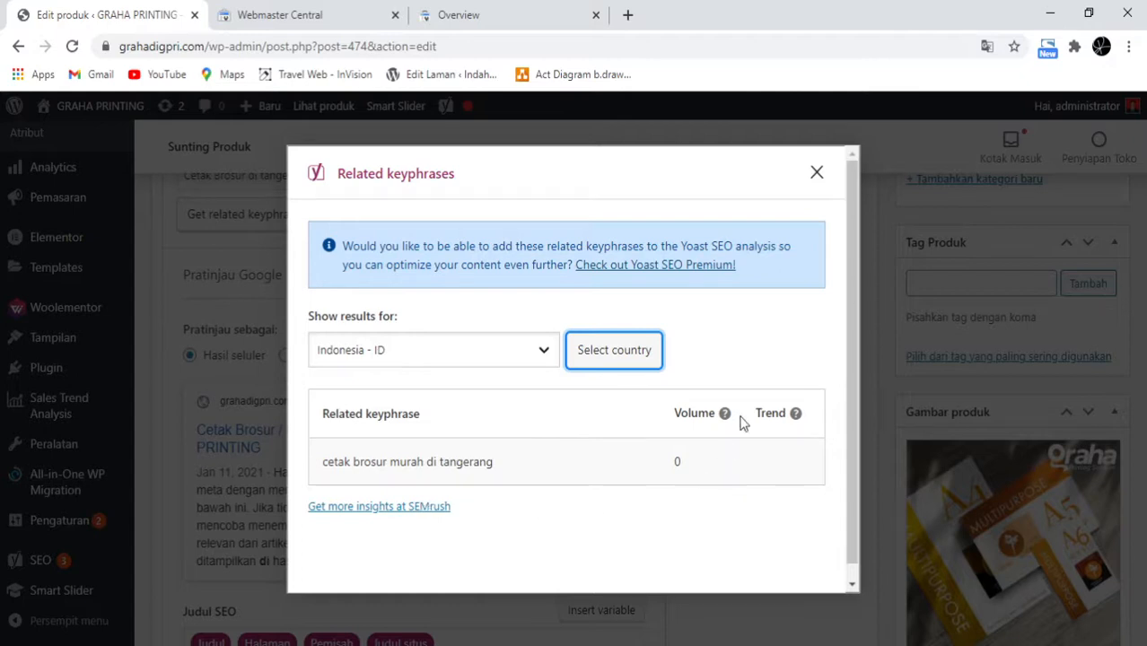
drag(325, 460, 511, 462)
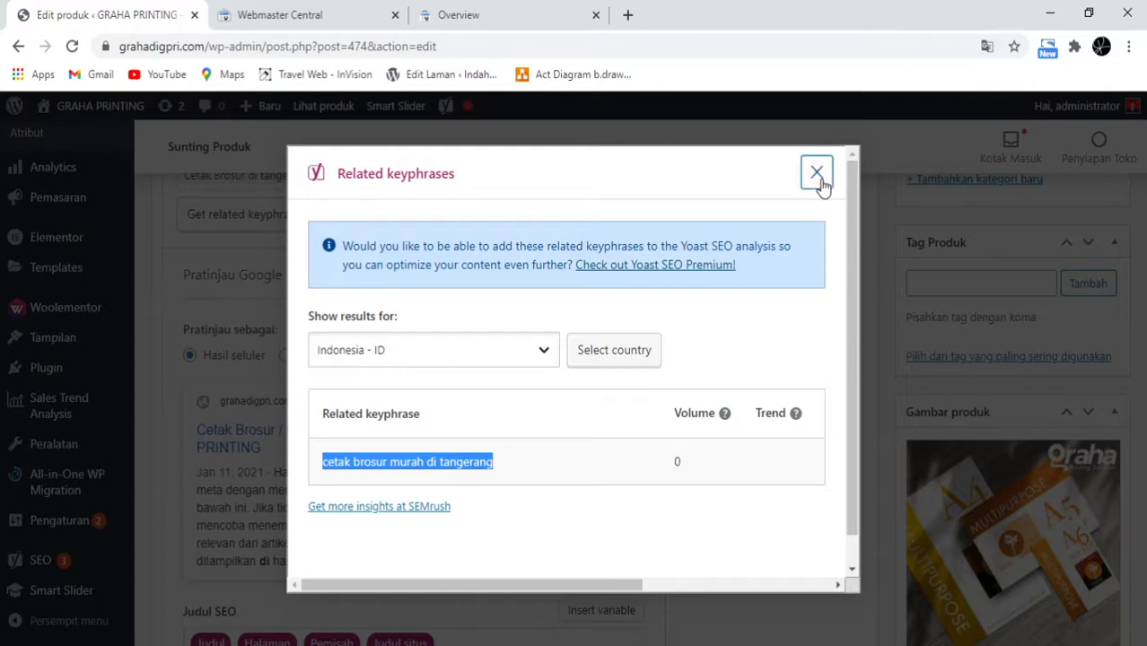
click(817, 173)
Step: Examine the Google preview together with the SEO title variables, slug and meta description fields
scroll(359, 471, up, 2)
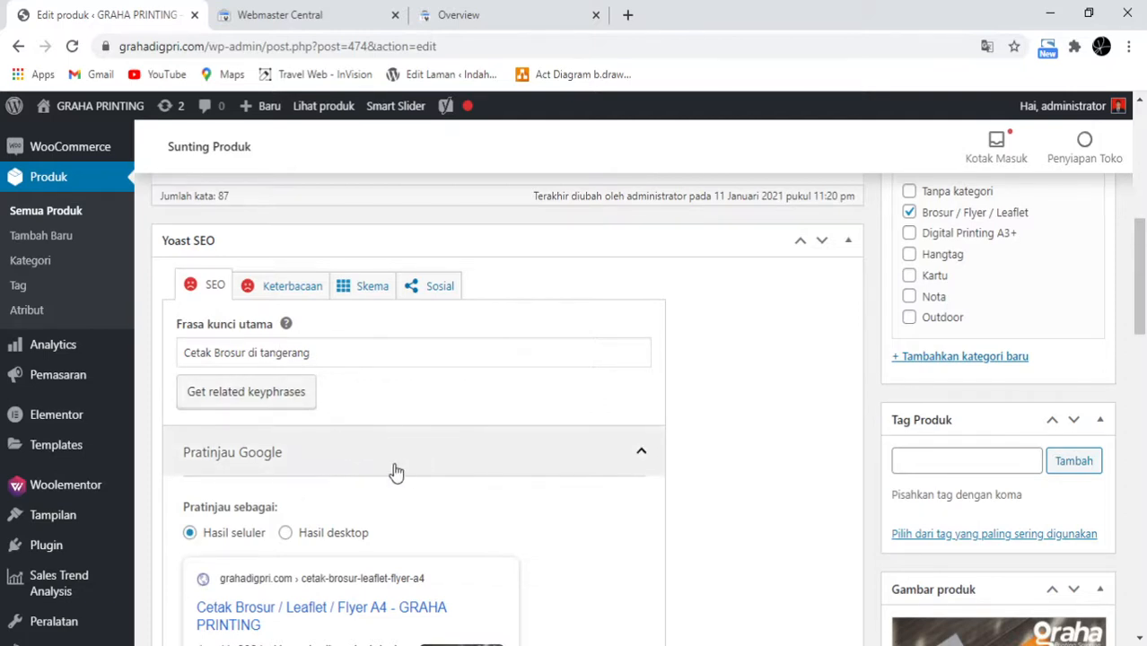
scroll(308, 505, down, 3)
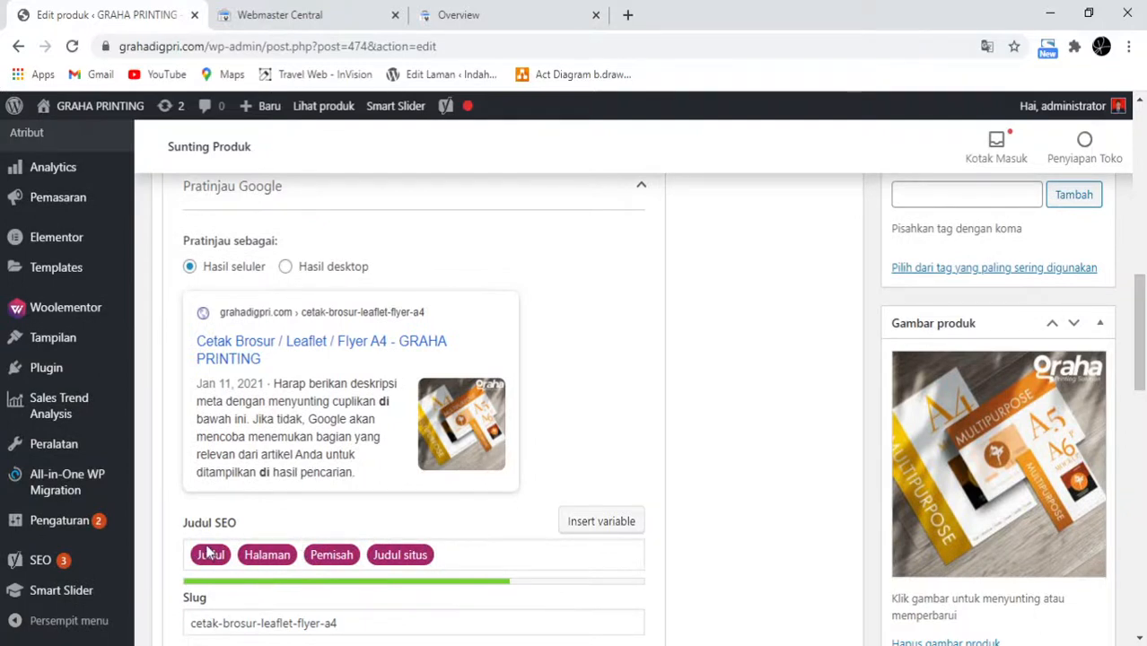
scroll(207, 552, down, 2)
drag(242, 348, 189, 348)
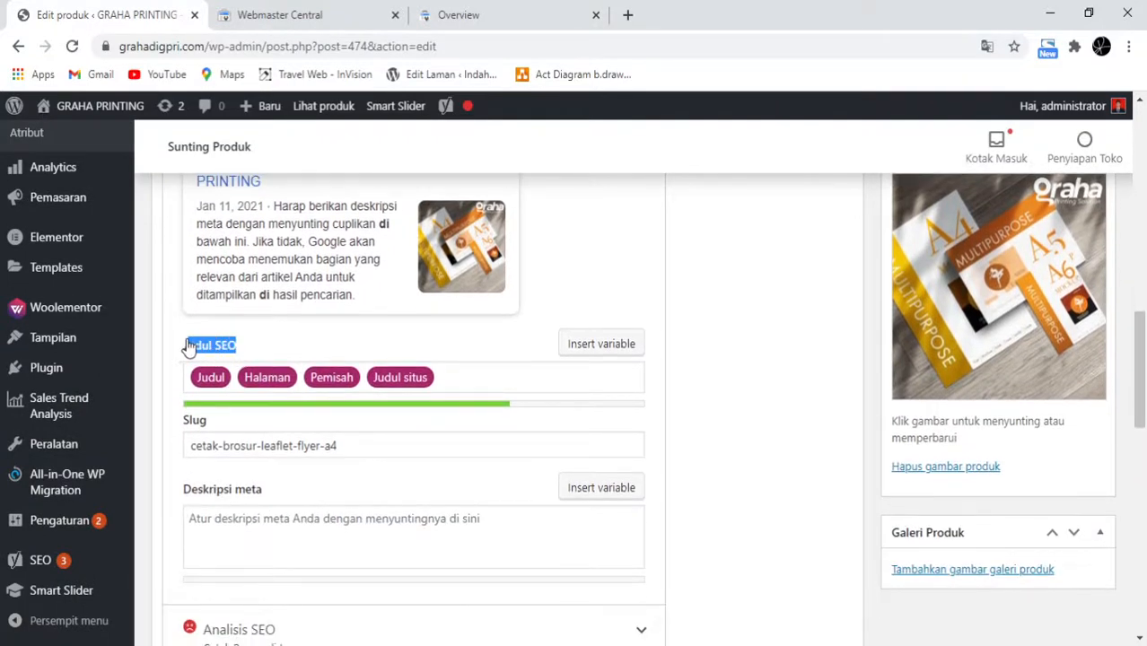
click(328, 425)
scroll(329, 427, up, 2)
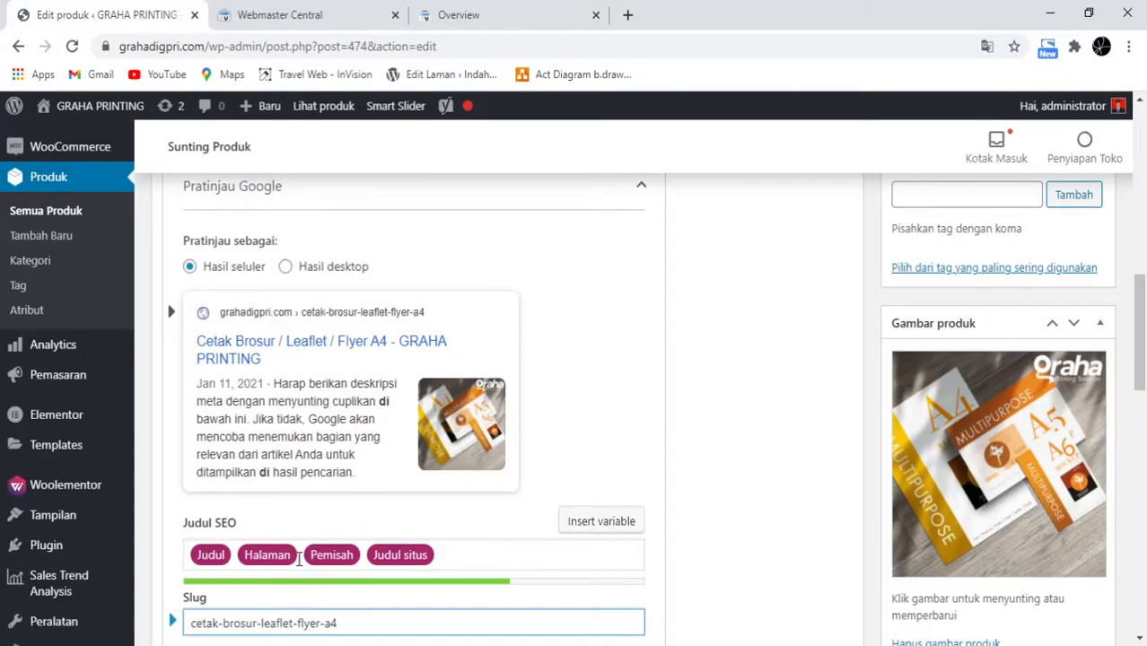
click(238, 564)
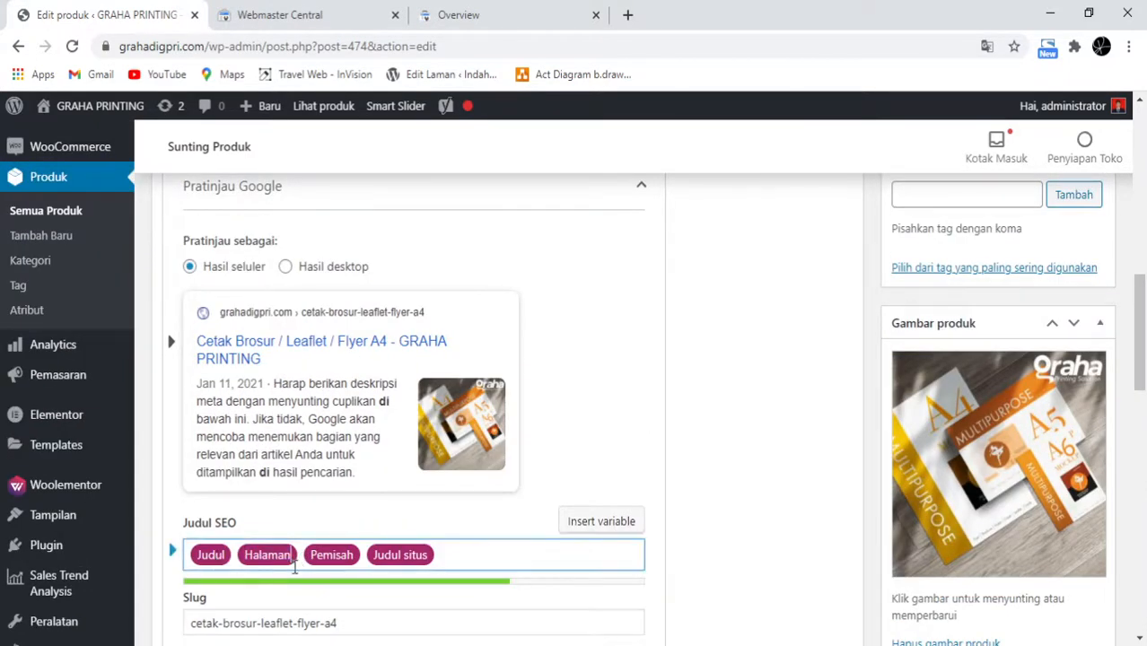
drag(276, 557, 196, 569)
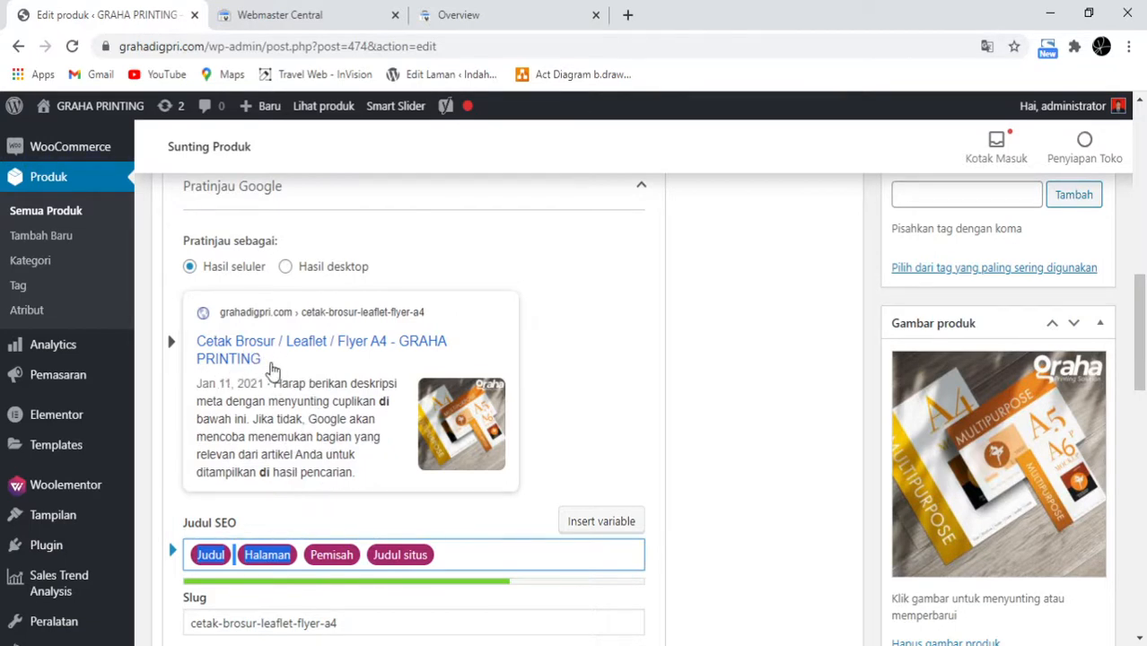
Step: Remove the Halaman variable from the product's SEO title
click(301, 562)
drag(301, 561, 241, 560)
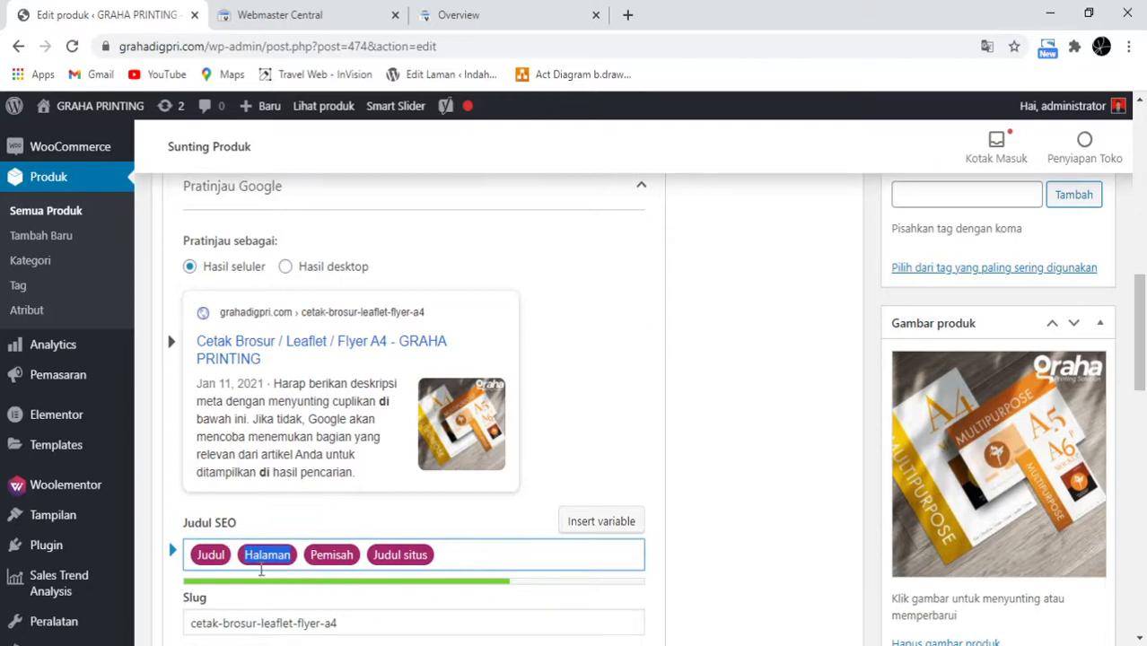
key(BackSpace)
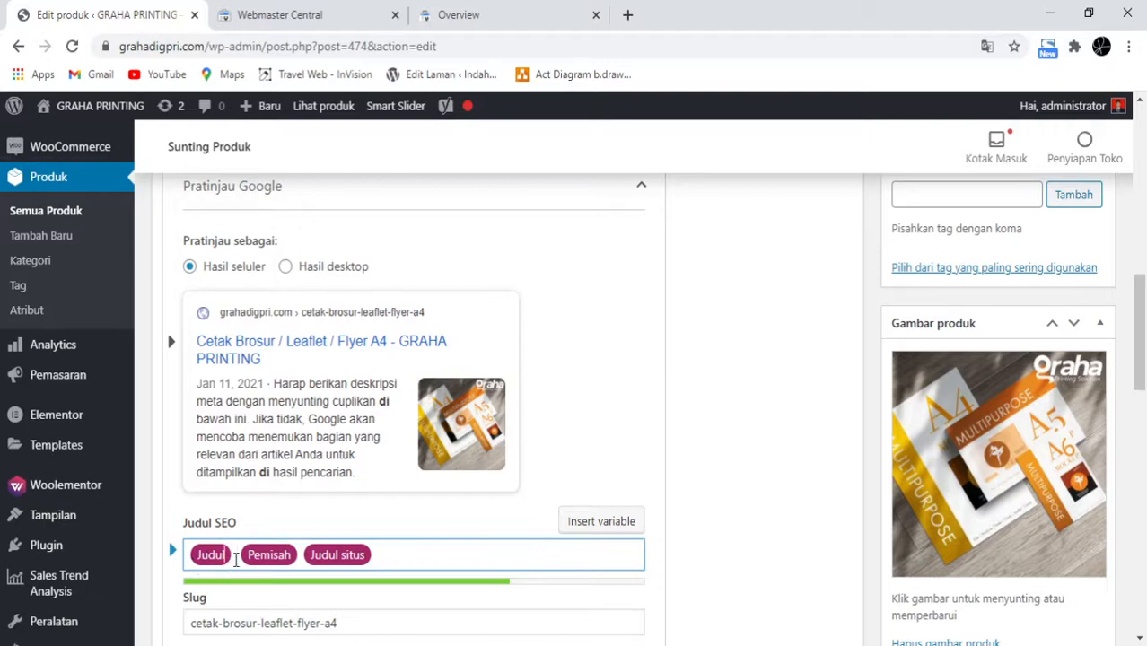
Step: Replace the Judul variable in the product's SEO title with the text "Cetak Brousr Lyfet / XX / XX di tangerang"
drag(236, 560, 187, 558)
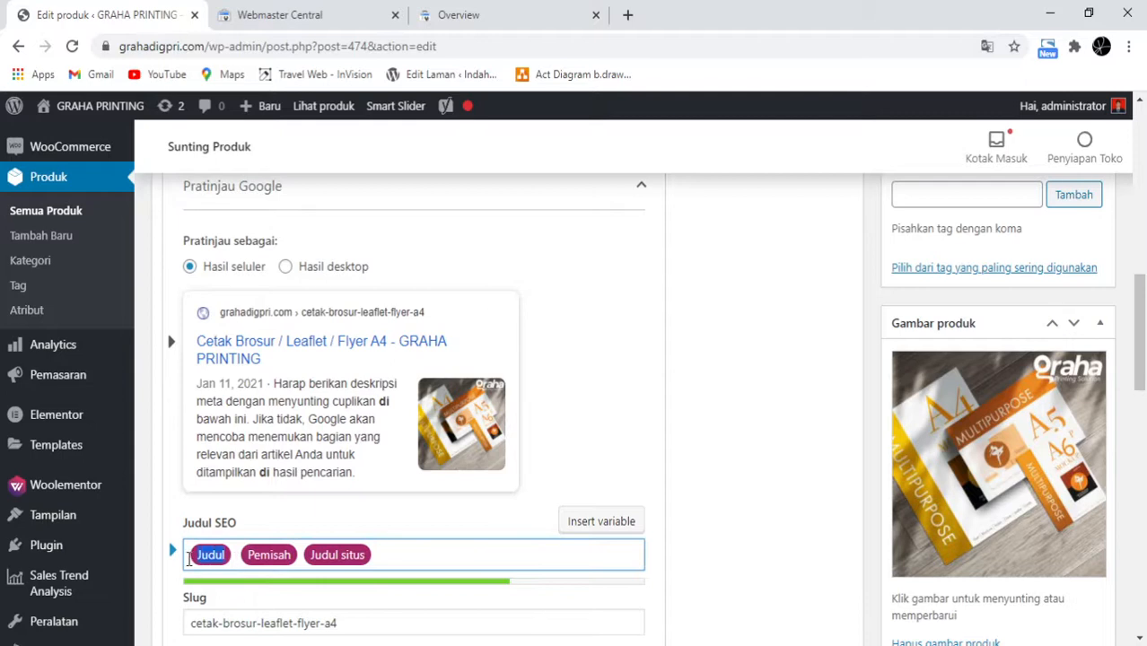
text(Ctek)
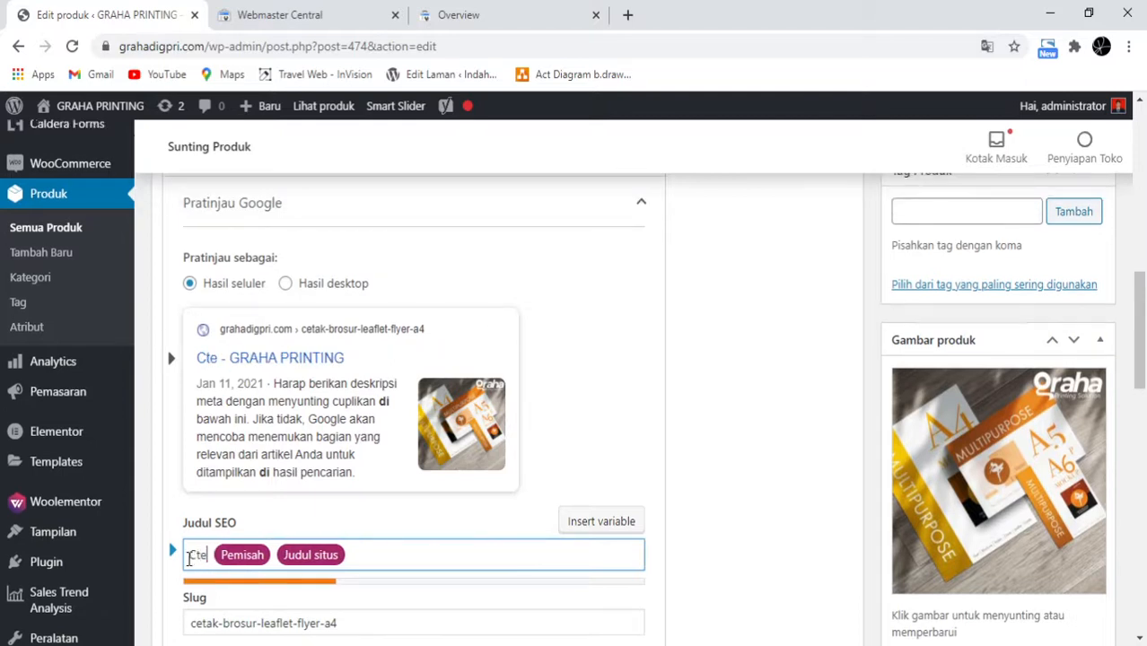
key(BackSpace)
key(BackSpace)
key(BackSpace)
text(eta)
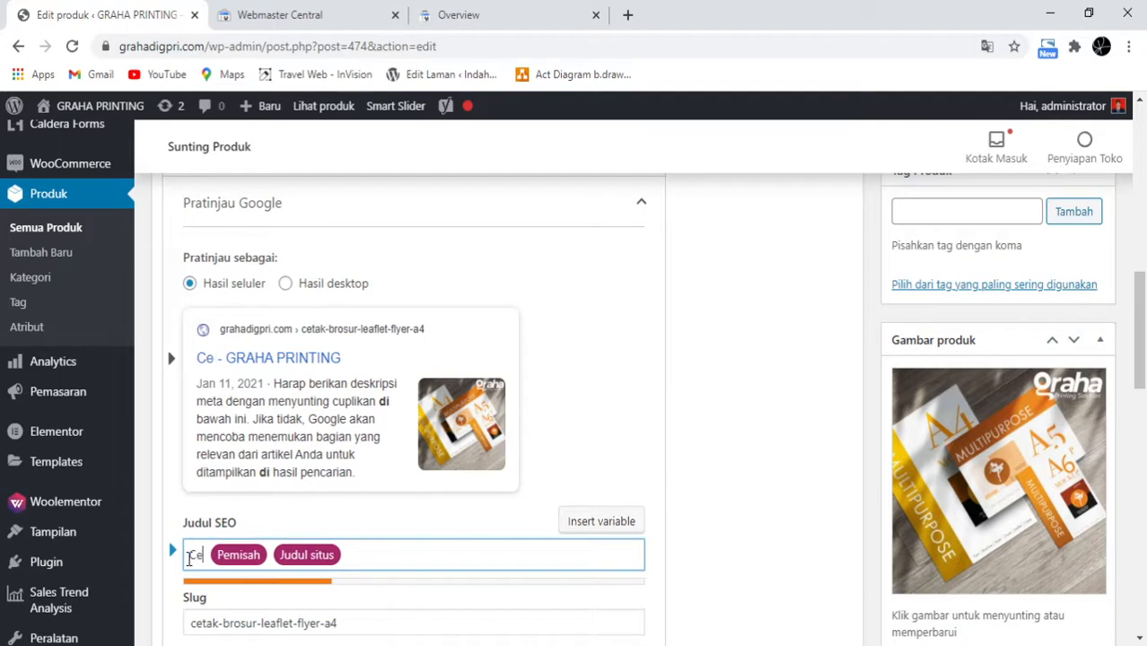
text(k )
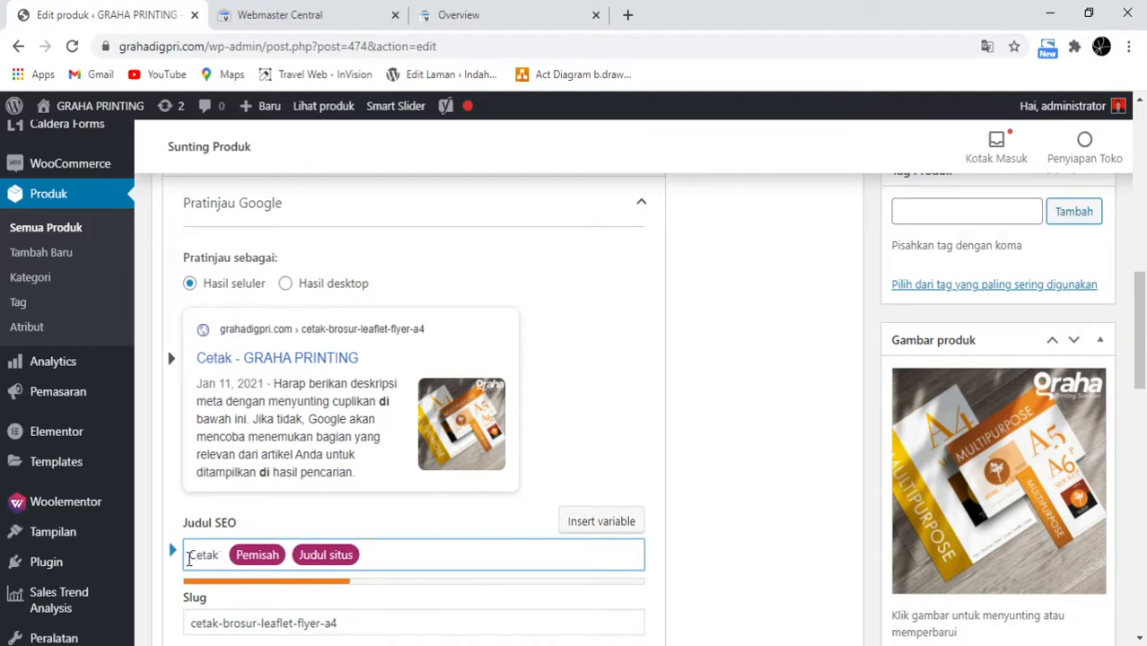
text(Bro)
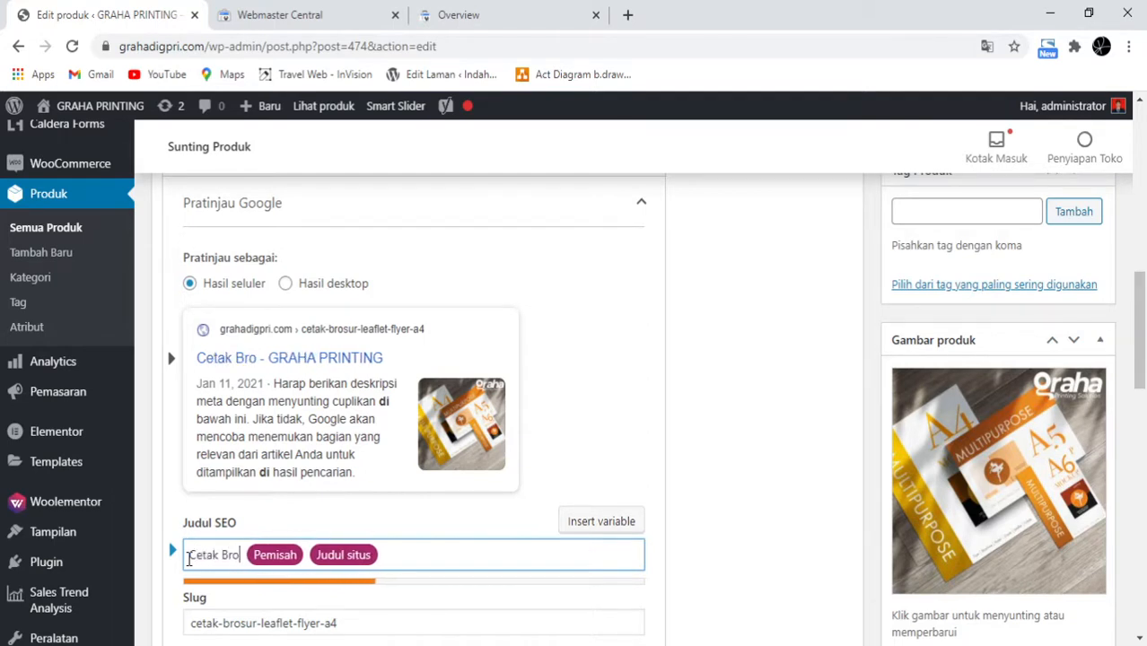
text(usr Ly)
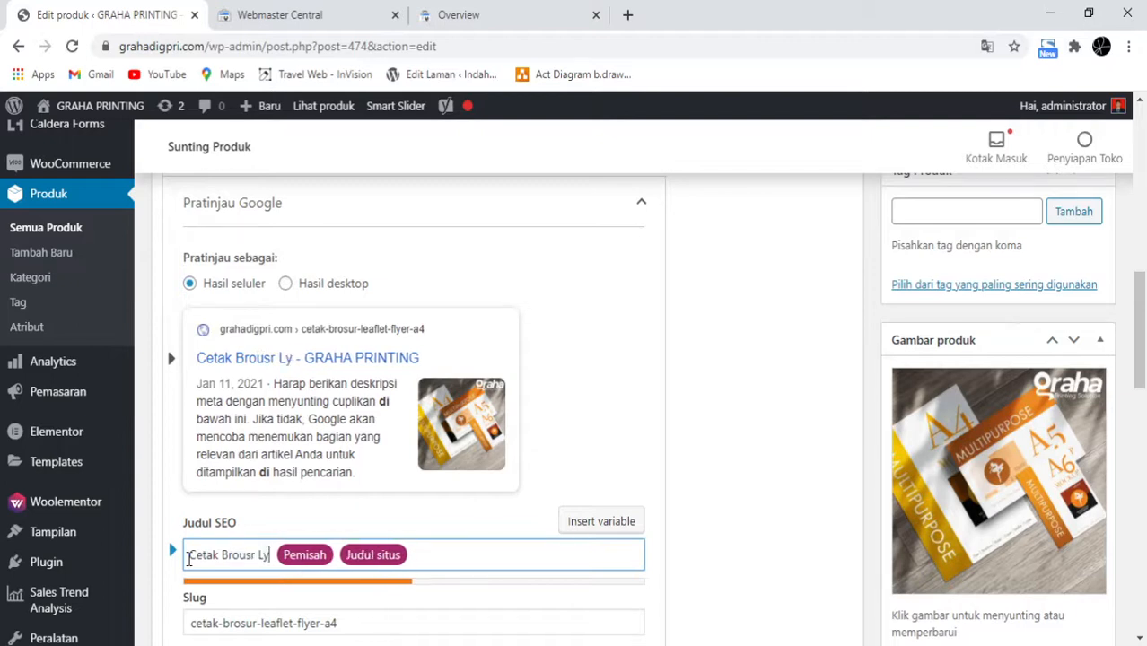
text(fet)
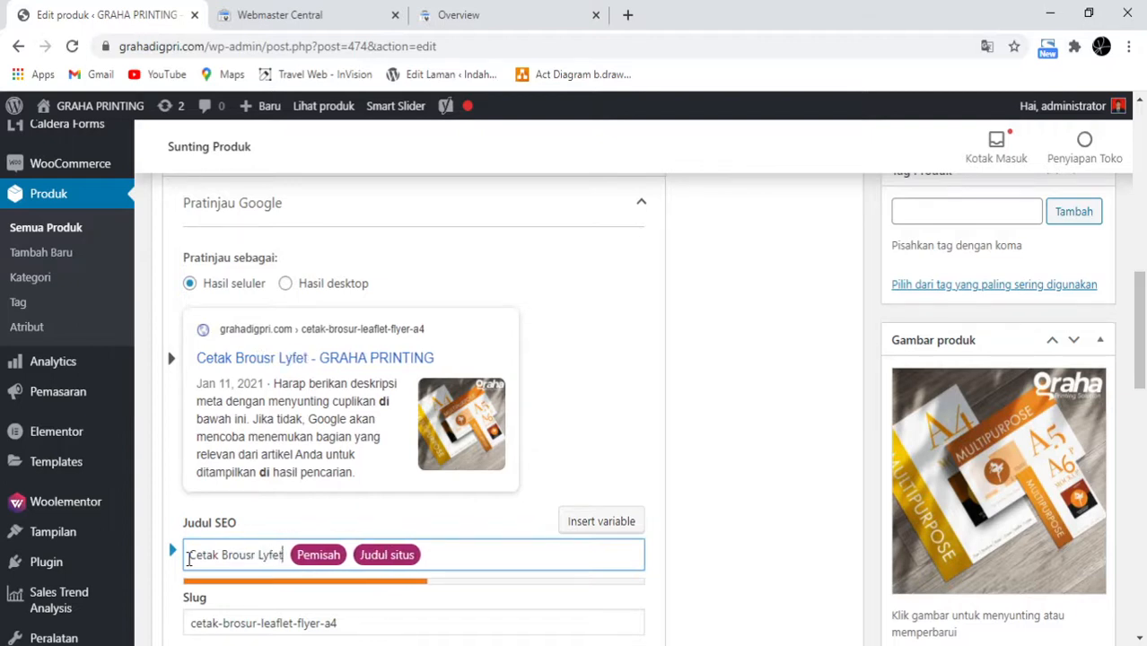
text( / XX)
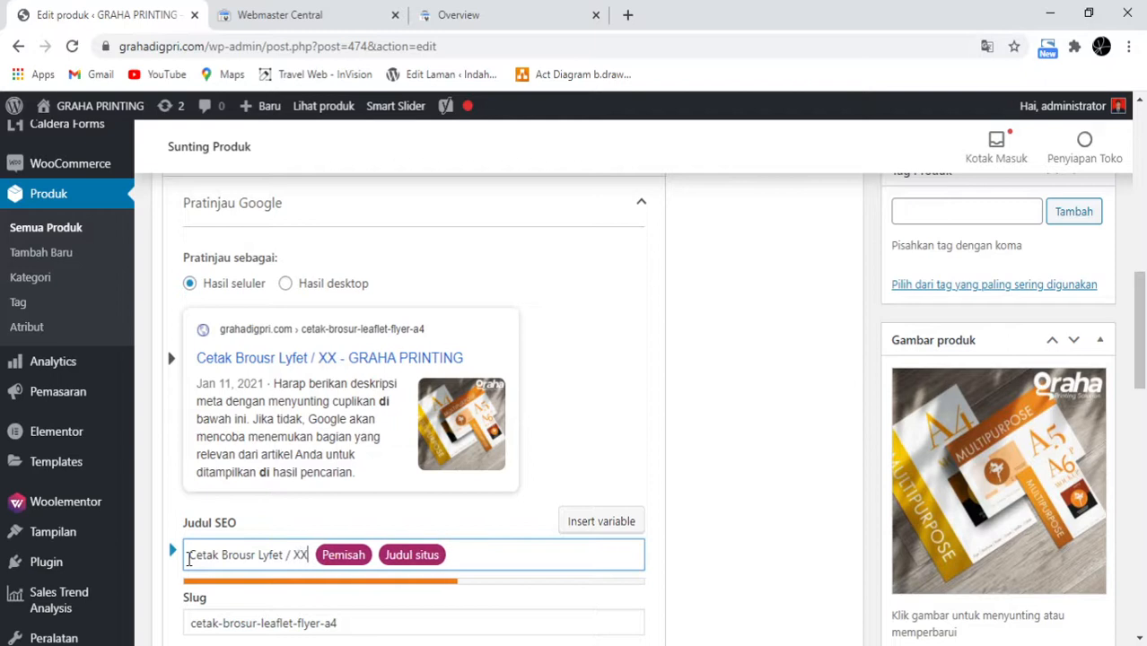
text( /)
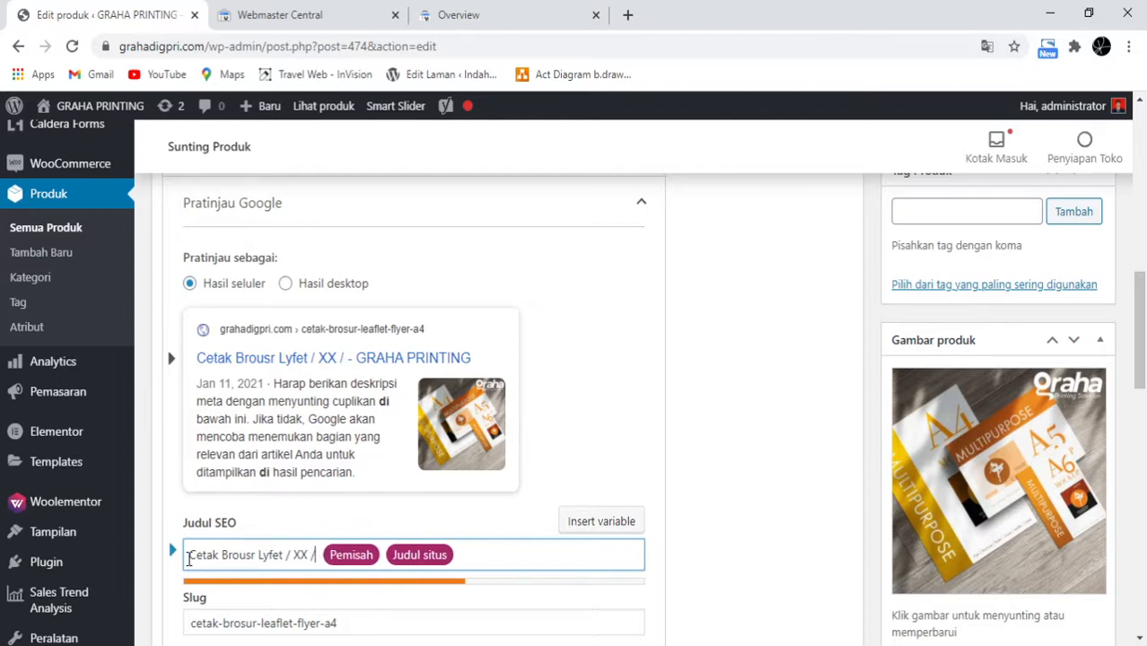
text( XX)
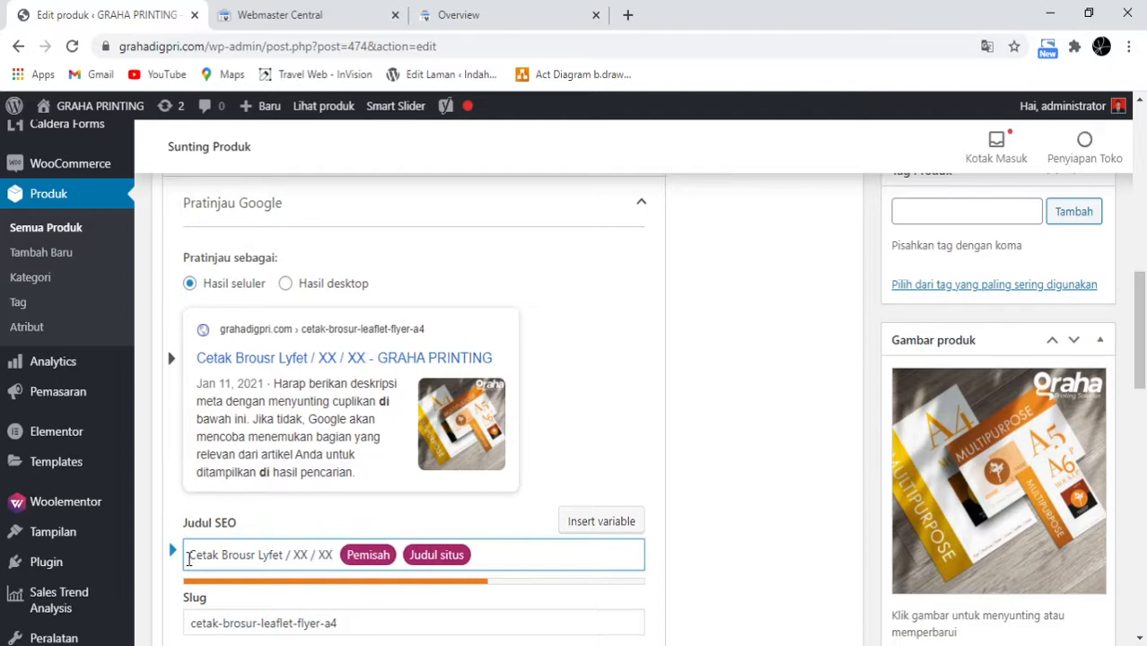
text( di tangerang)
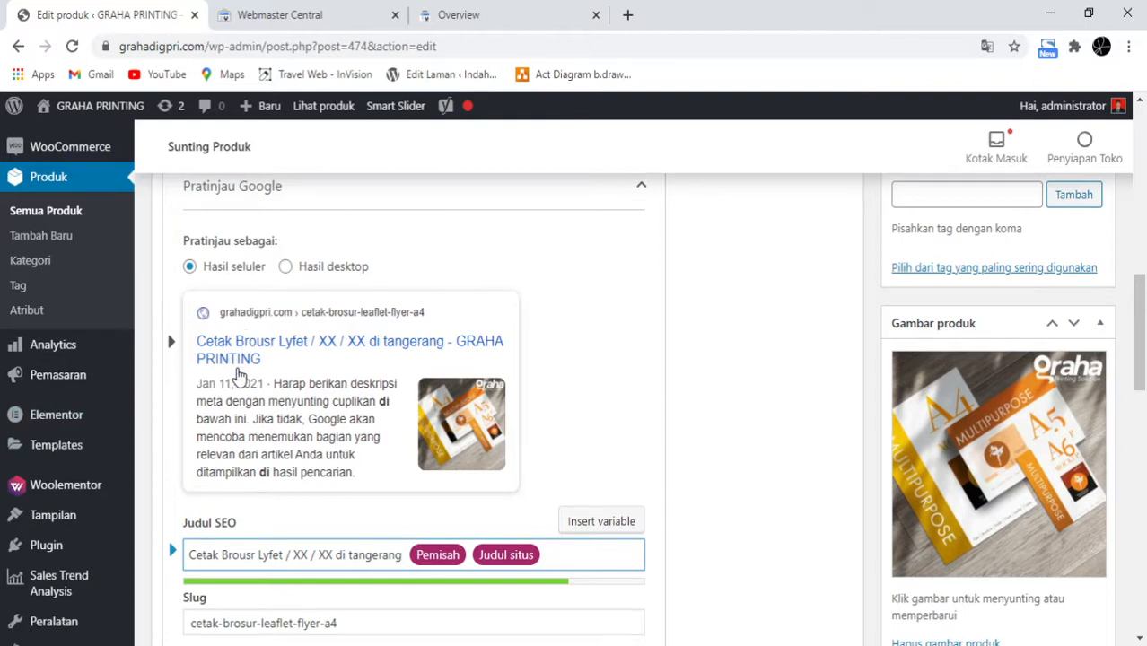
Step: Try "Jual" as the first word of the SEO title and restore "Cetak"
drag(223, 554, 186, 554)
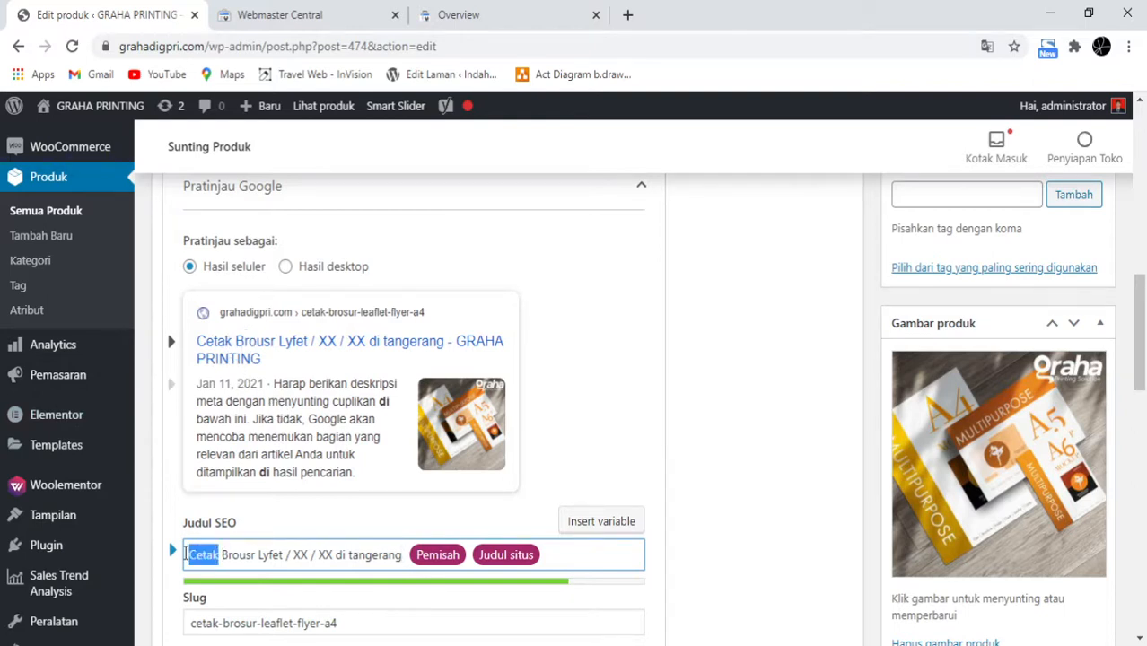
text(ual)
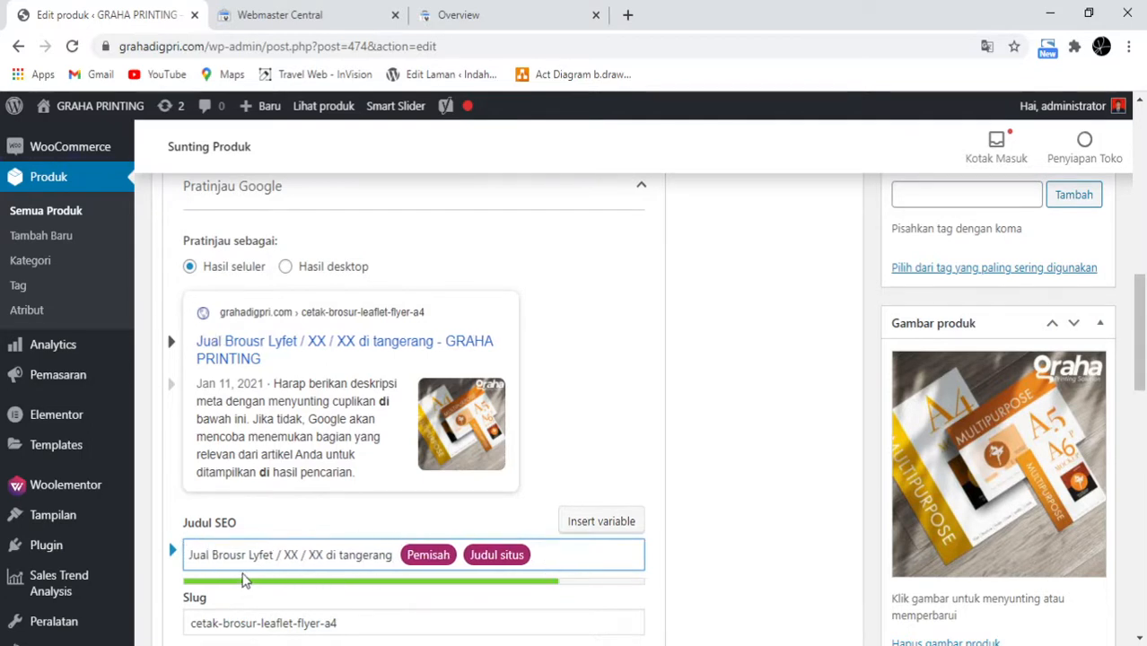
key(BackSpace)
key(BackSpace)
key(BackSpace)
key(BackSpace)
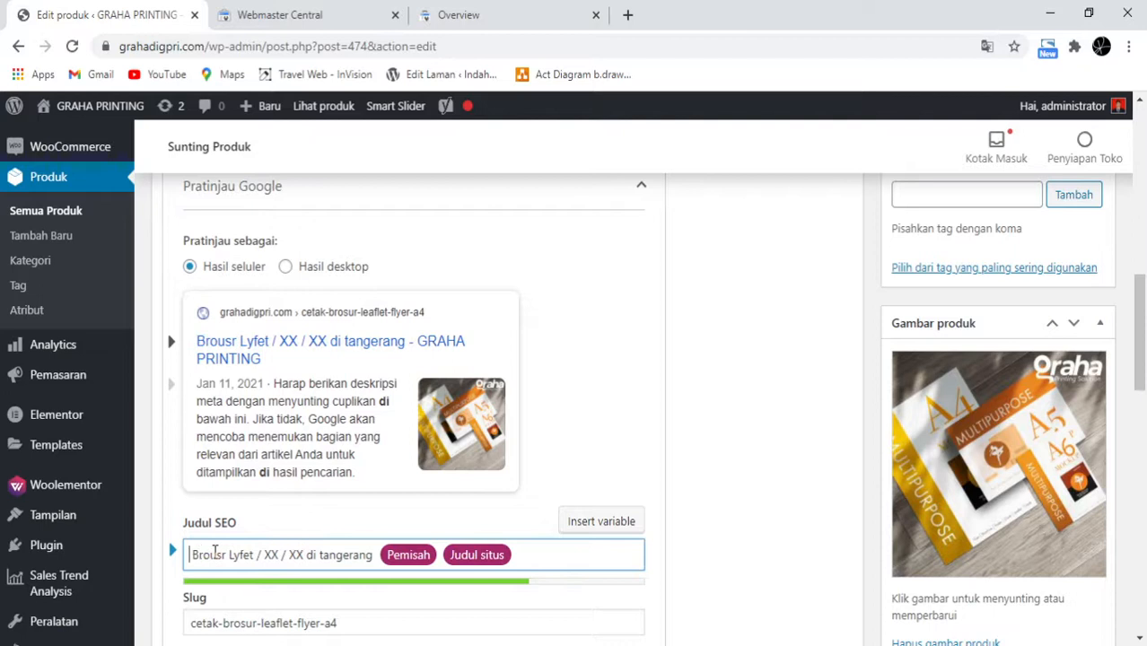
text(Cetak)
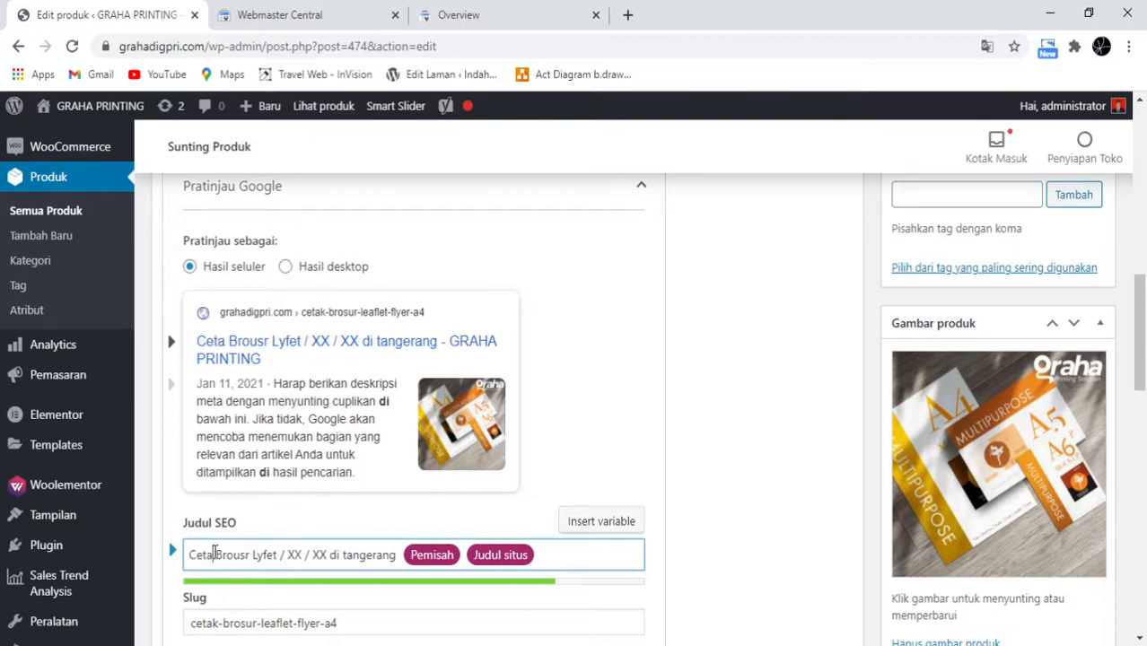
Step: Start the product's meta description with "Cetak brousr ;yfet / XX / XX di tangerang"
scroll(375, 511, down, 2)
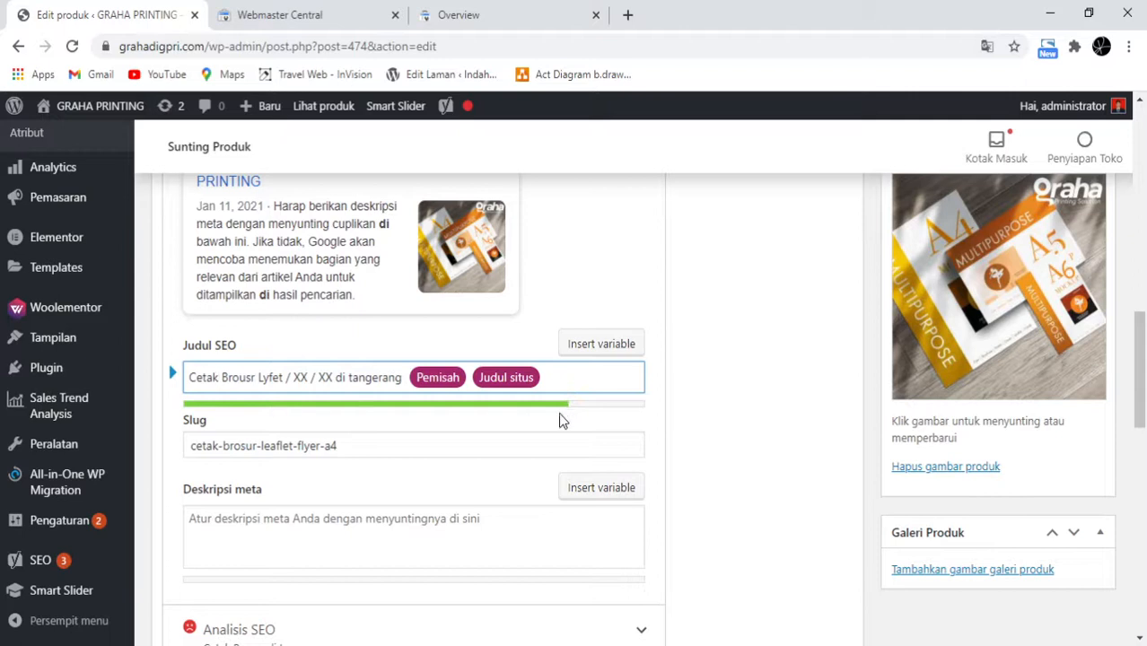
click(375, 532)
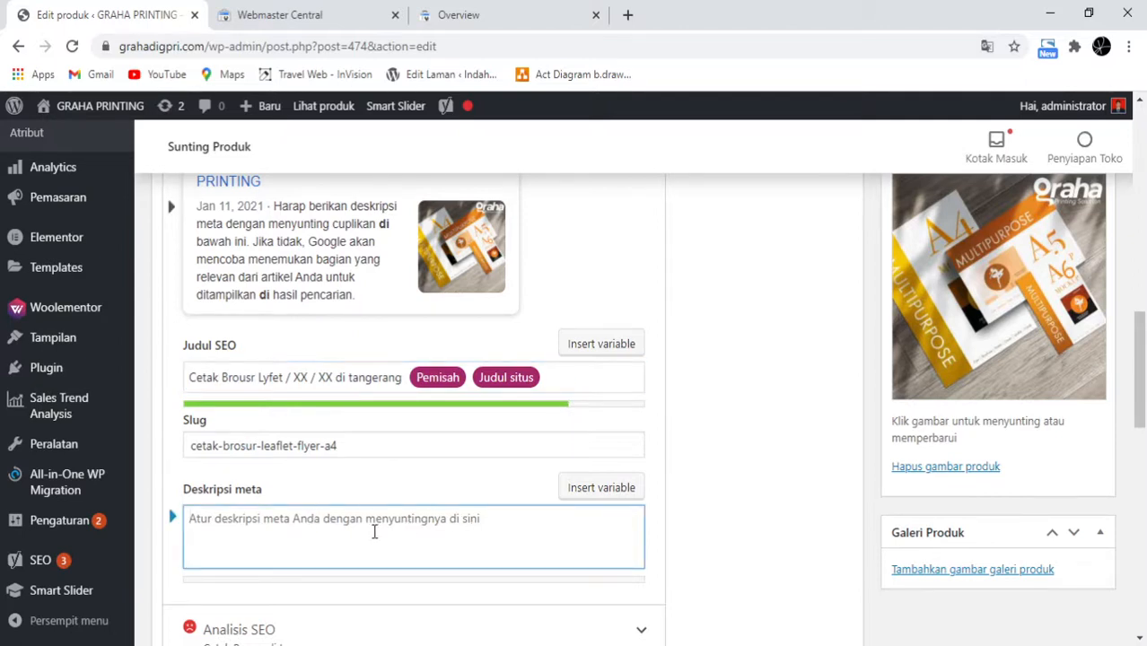
text(Cetak)
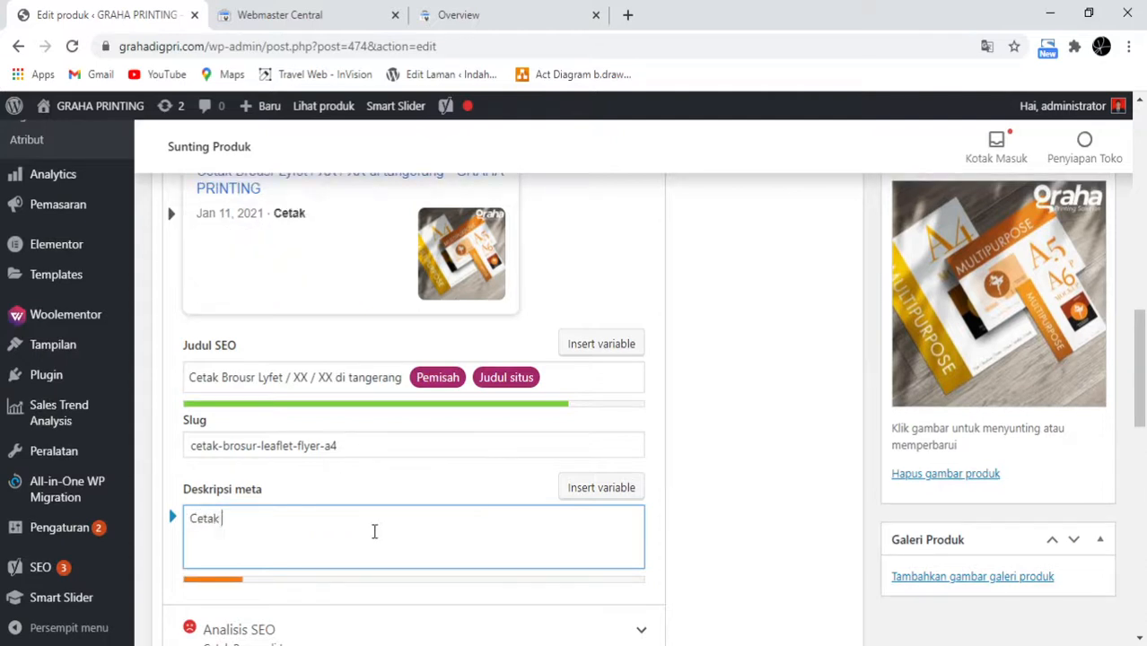
scroll(548, 453, up, 2)
scroll(565, 466, down, 1)
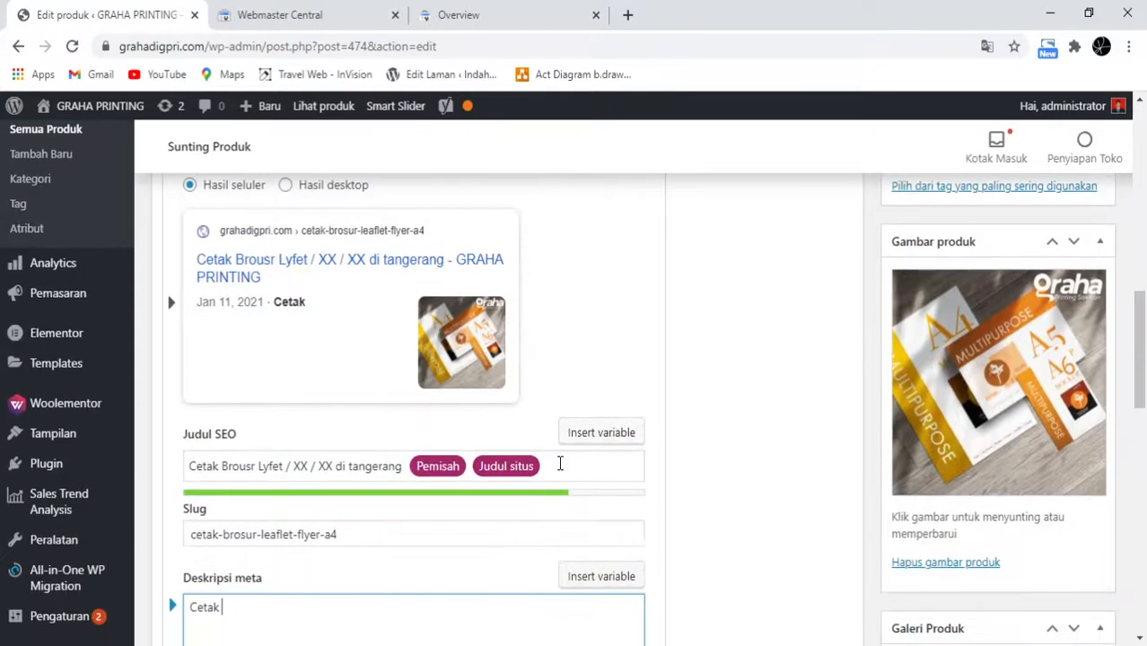
text(brousr ;yfet)
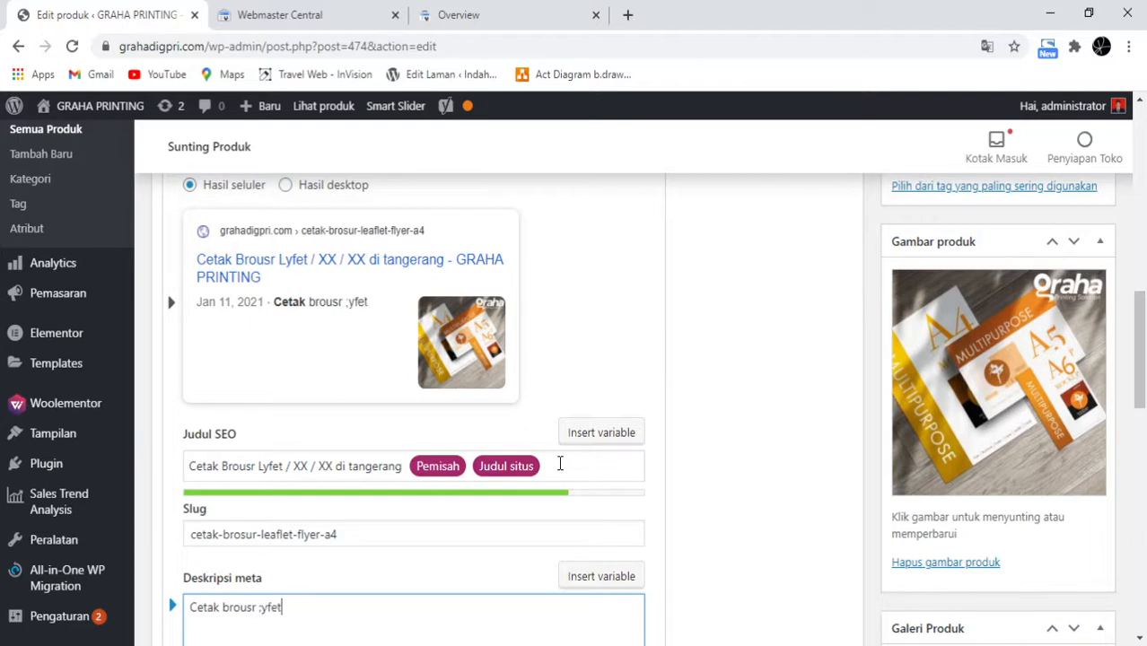
text( / XX / XX)
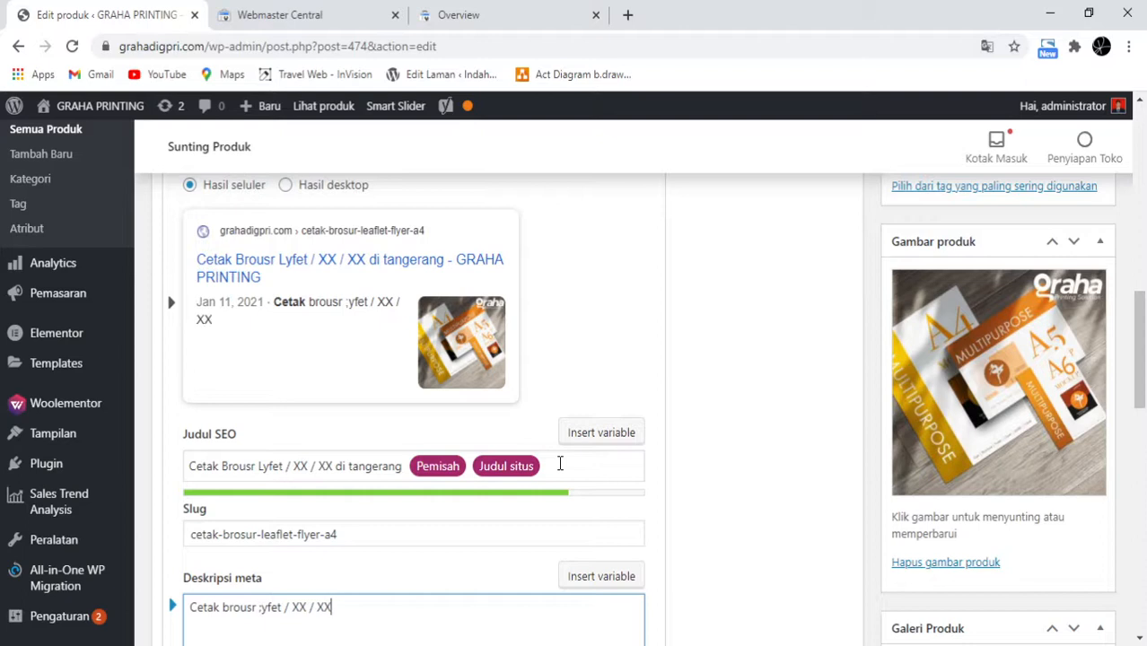
text( di tangerang d)
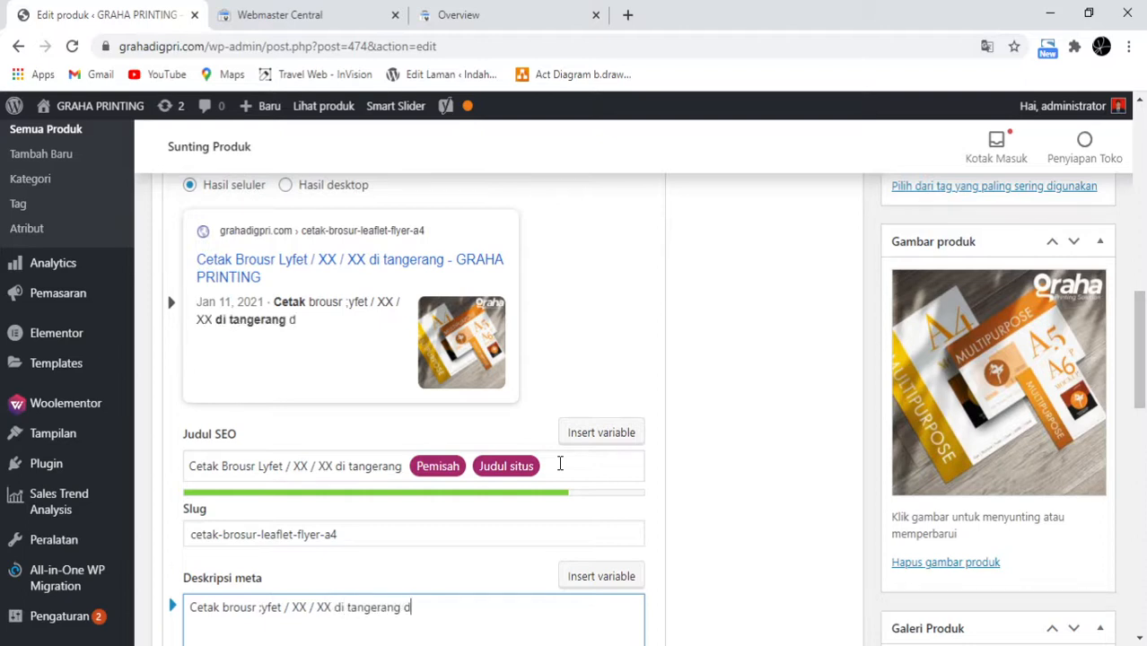
Step: Extend the meta description with "dengan harga murah, pengerjaan cepat, dan mudah di pesan di e-commerce atau langsung"
text(engan harga )
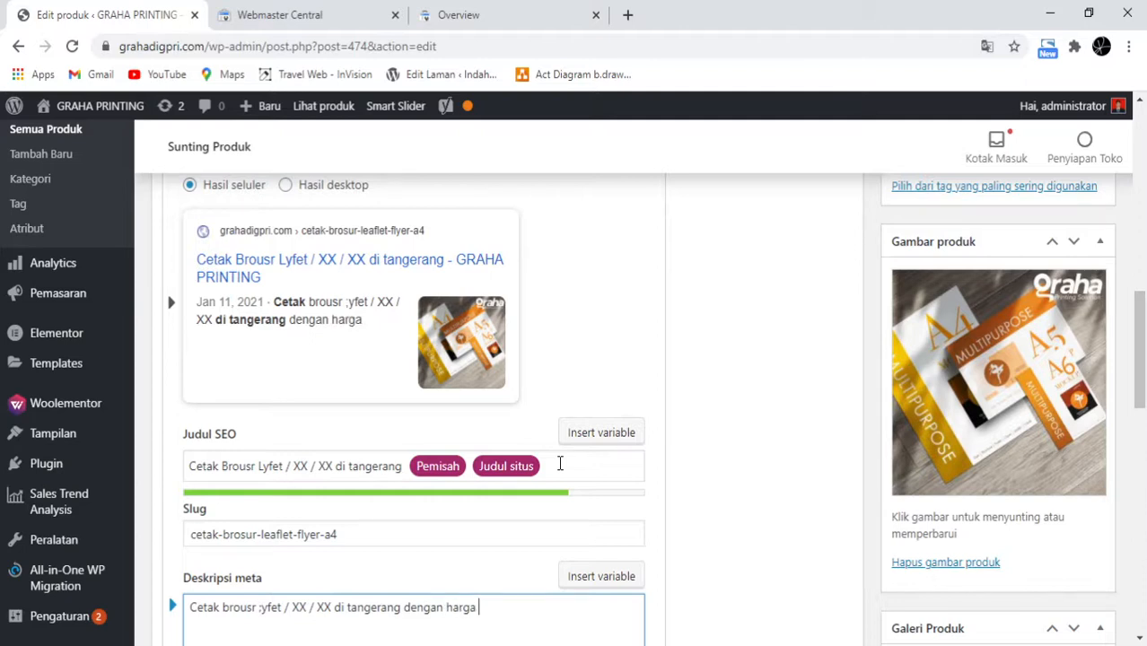
text(murah, pengerjaan cepatn)
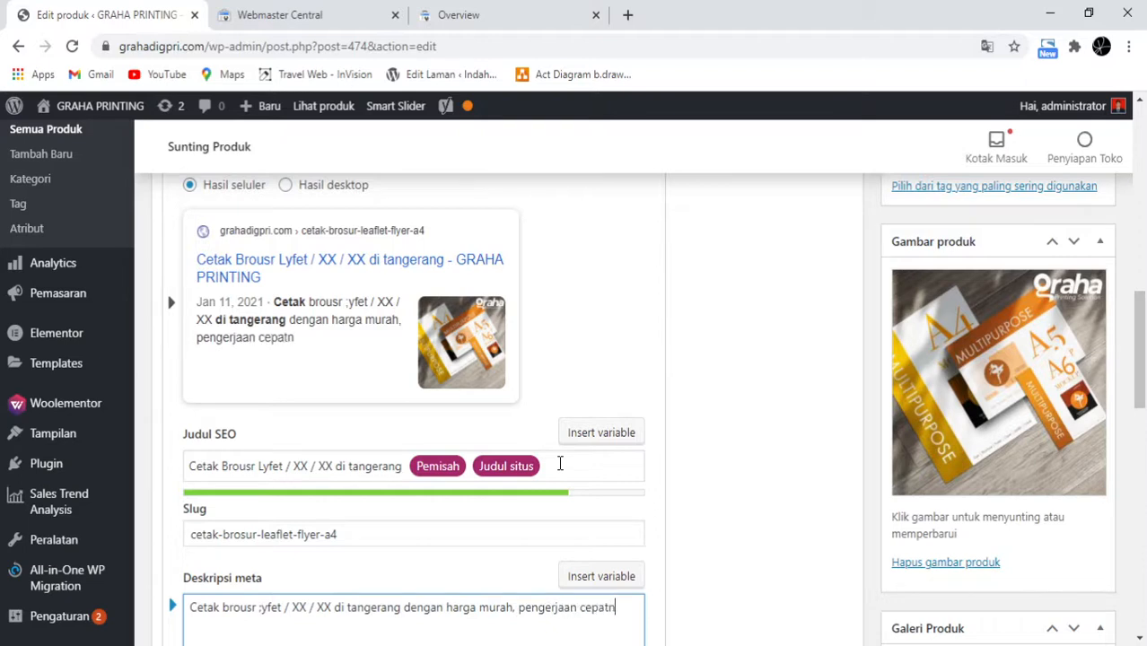
scroll(643, 472, down, 2)
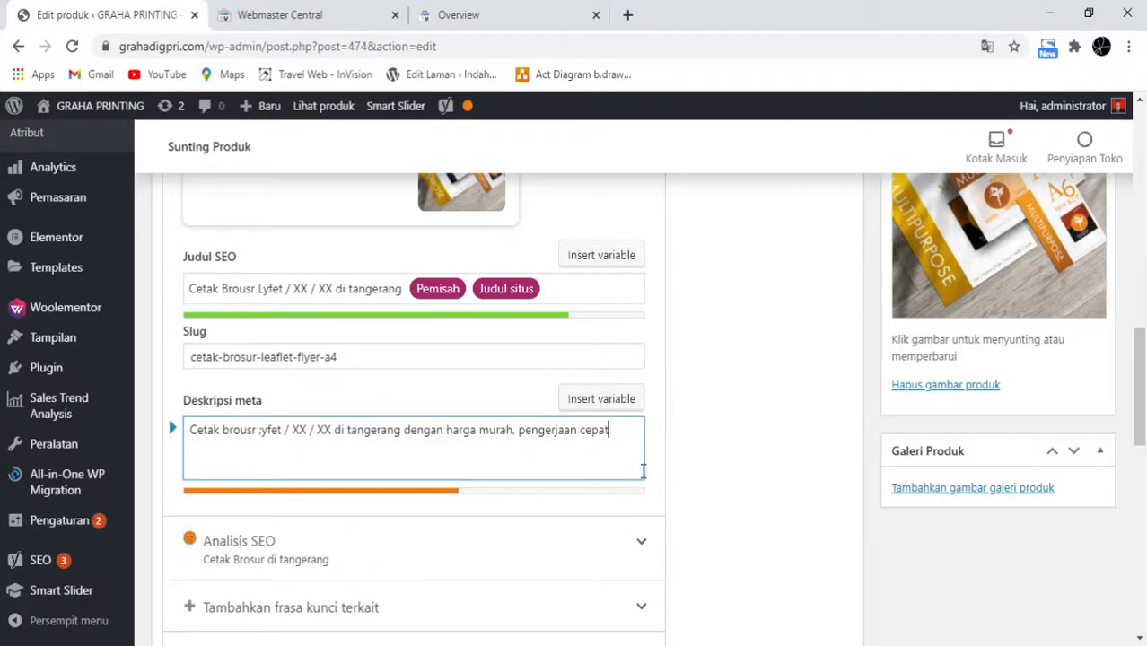
text(at, dan mudah)
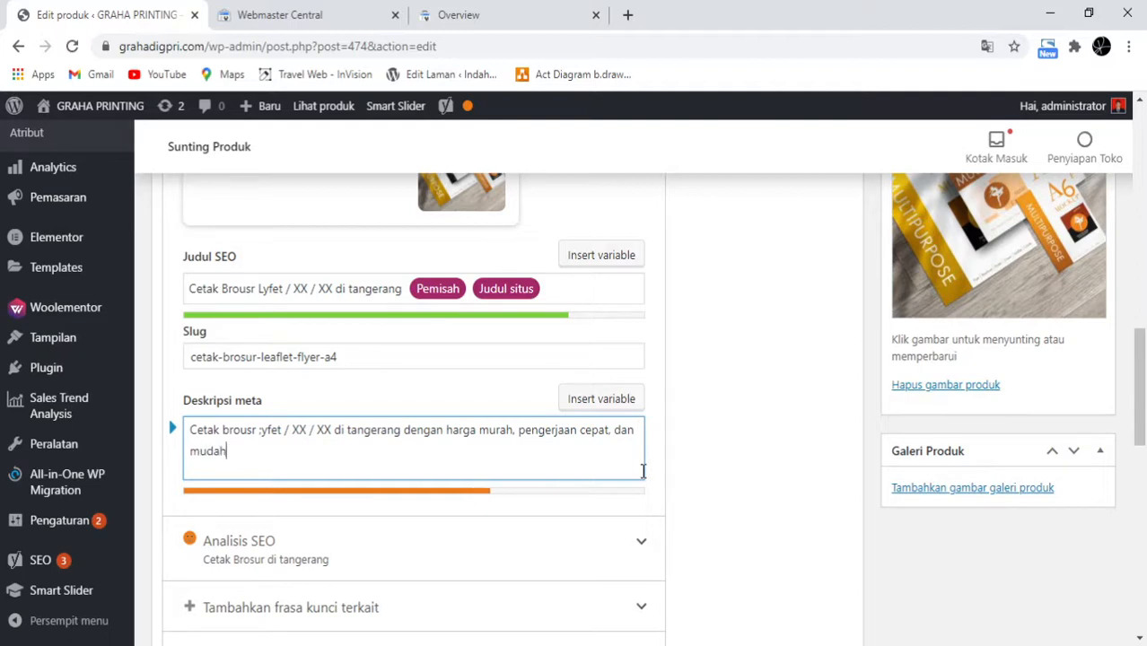
text( di pesan di e-commerce)
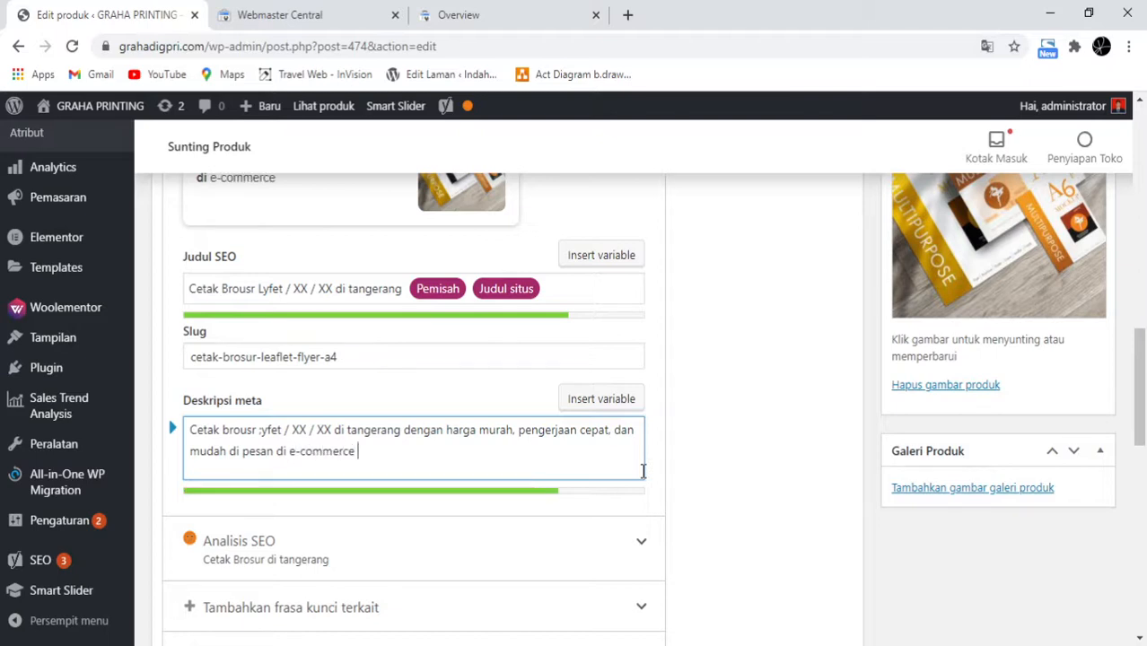
text( atau langsung)
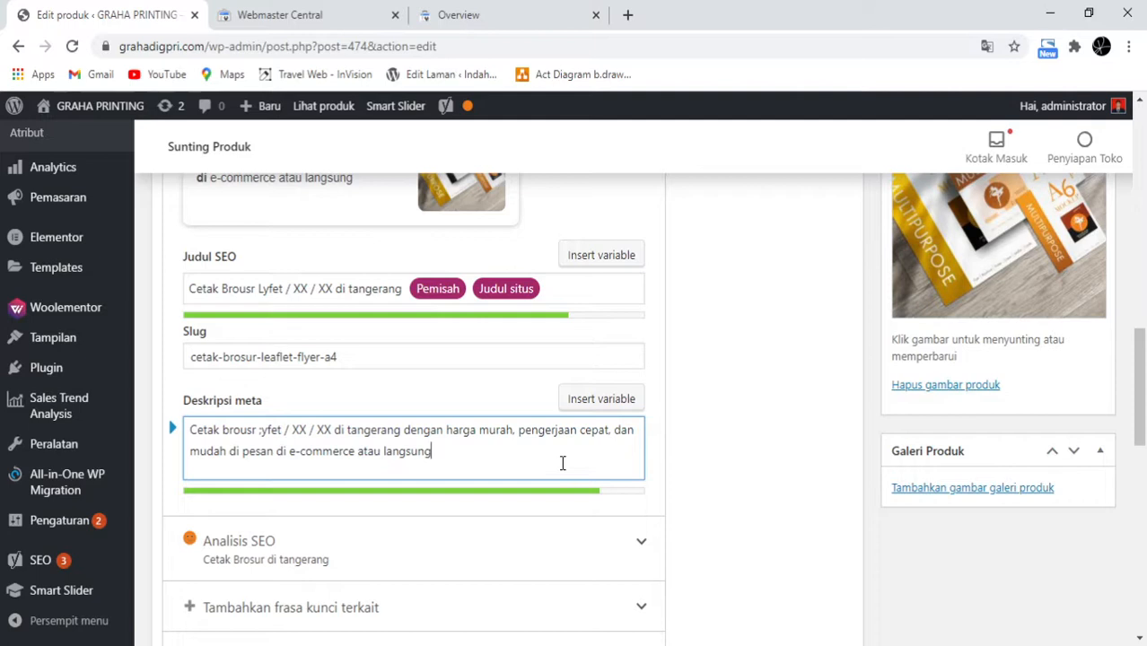
Step: Try overfilling the meta description with a run of "a" letters and remove them
text(aaaaaaaaaaaaaaaaaaaaaaaaaaaaaa)
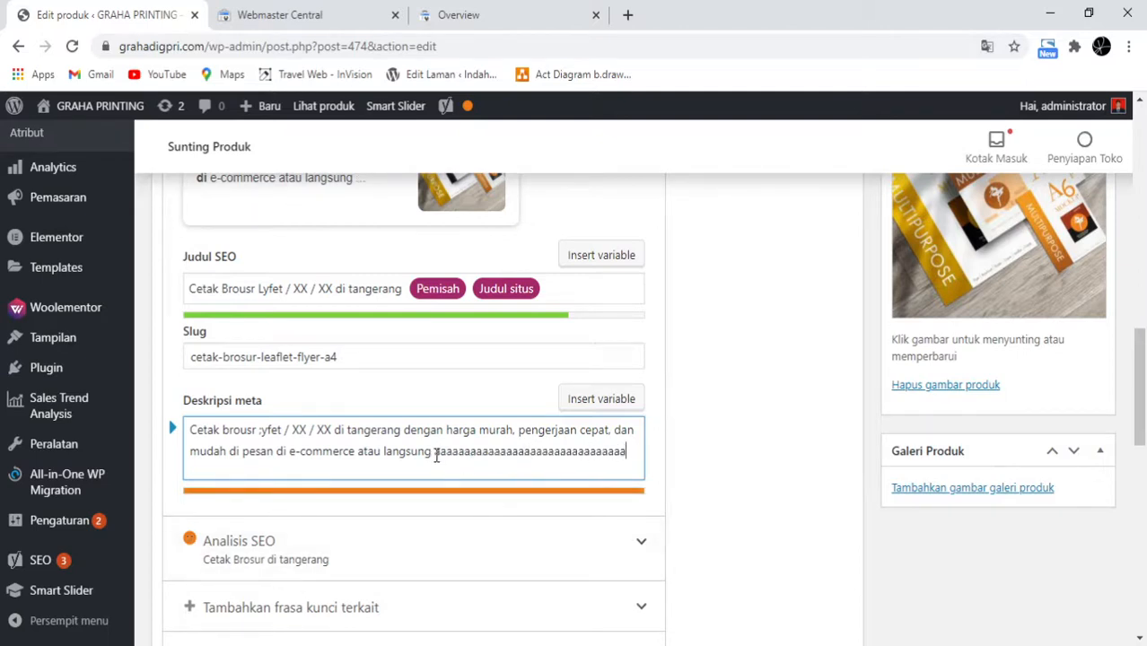
drag(436, 455, 514, 486)
key(BackSpace)
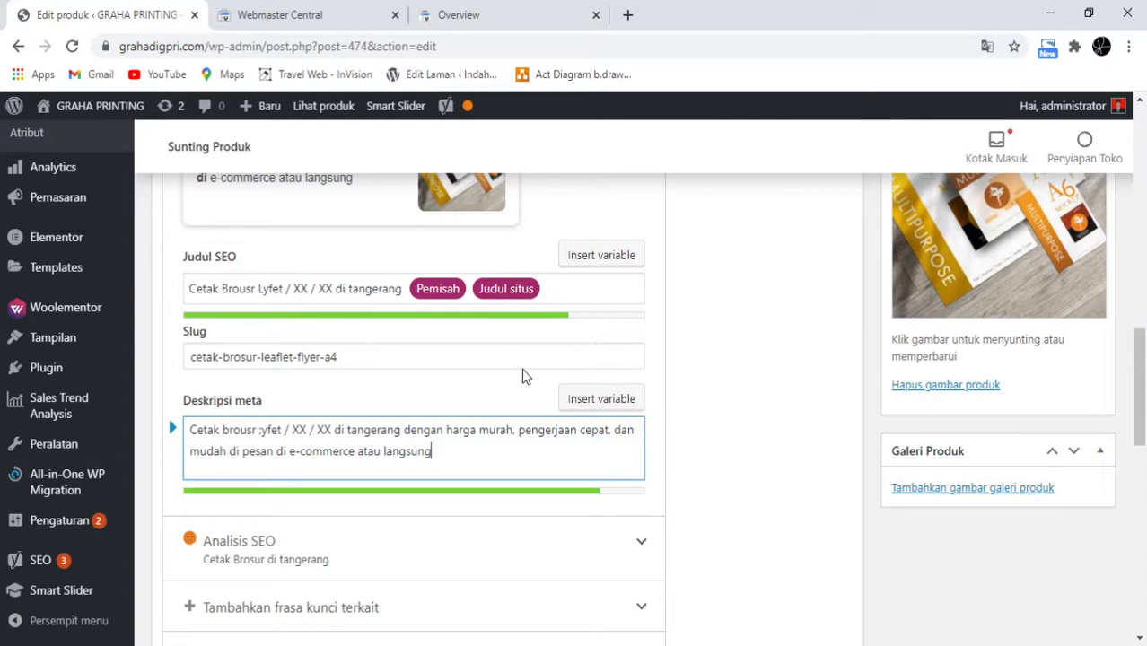
Step: End the meta description with a full stop
text(.)
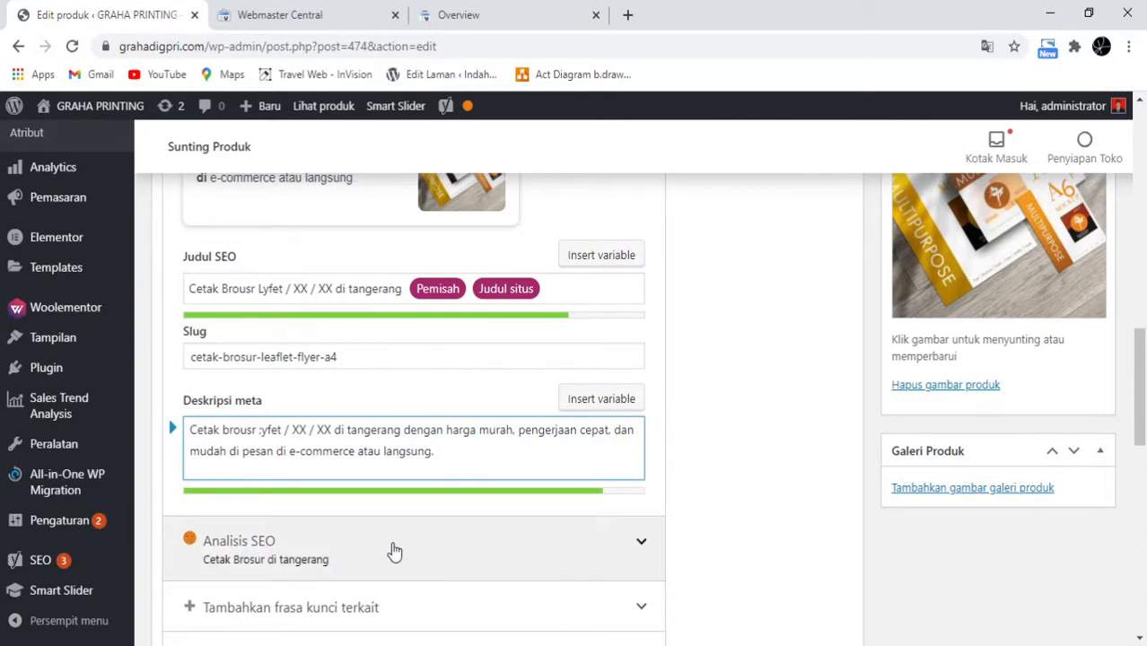
Step: Expand the SEO analysis for the focus keyphrase and examine its problems, improvements and good results
scroll(392, 549, down, 1)
scroll(392, 538, up, 2)
scroll(392, 528, down, 2)
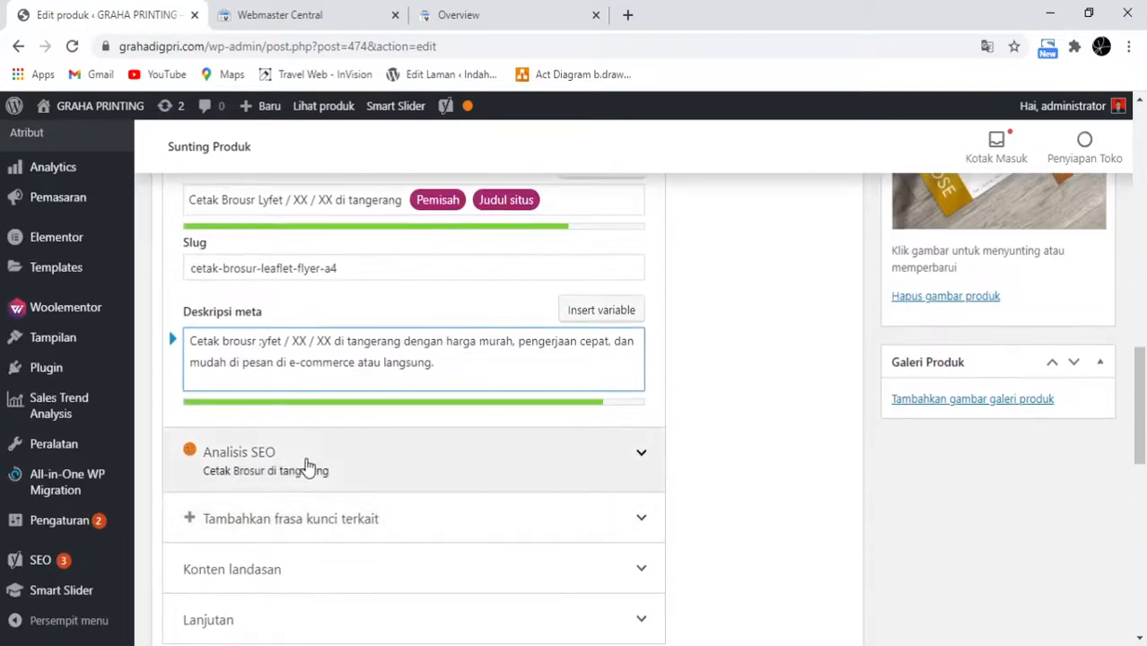
click(643, 461)
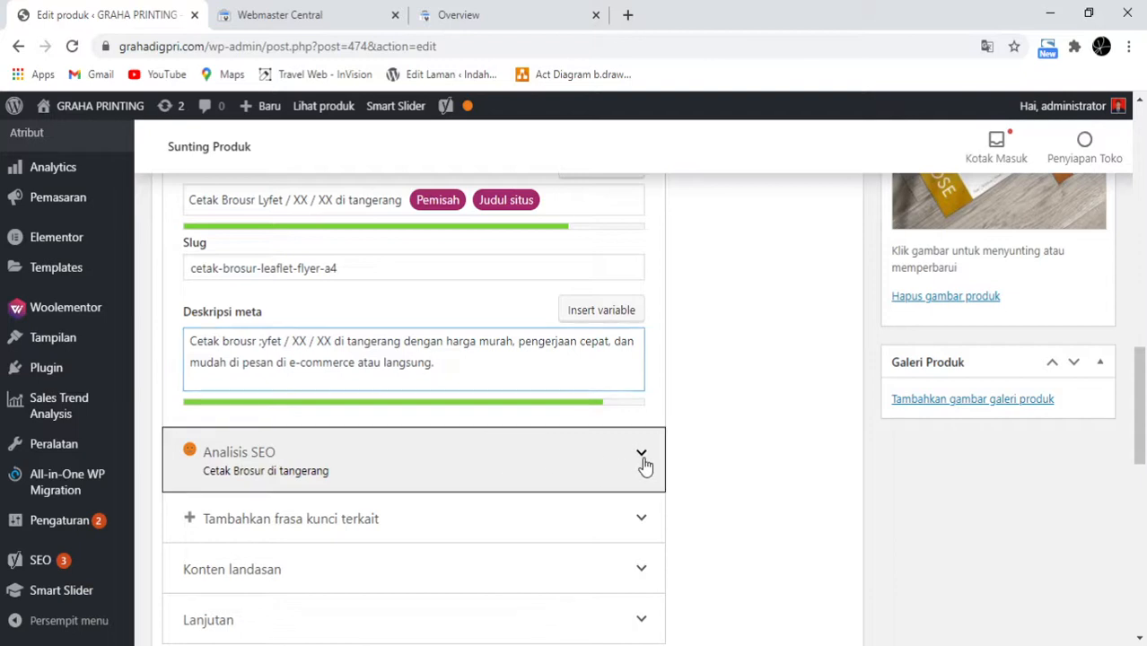
scroll(547, 460, down, 3)
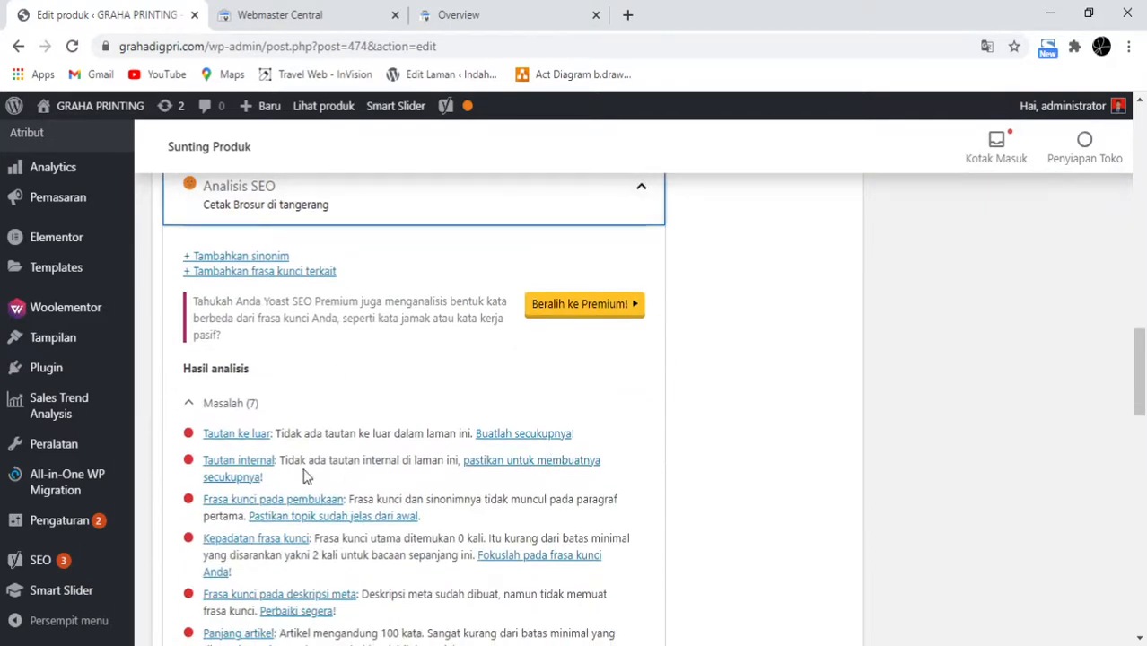
scroll(269, 462, down, 1)
scroll(253, 459, down, 2)
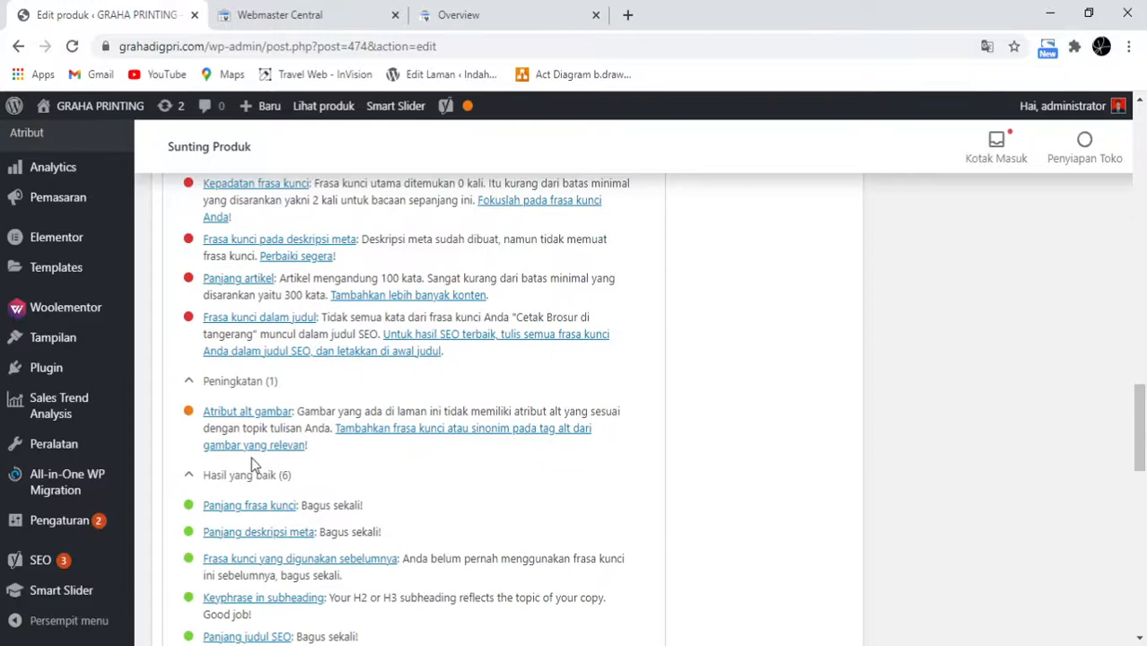
Step: Review the seven problems in the SEO analysis, from missing outbound and internal links to article length and keyphrase in title
scroll(251, 465, up, 2)
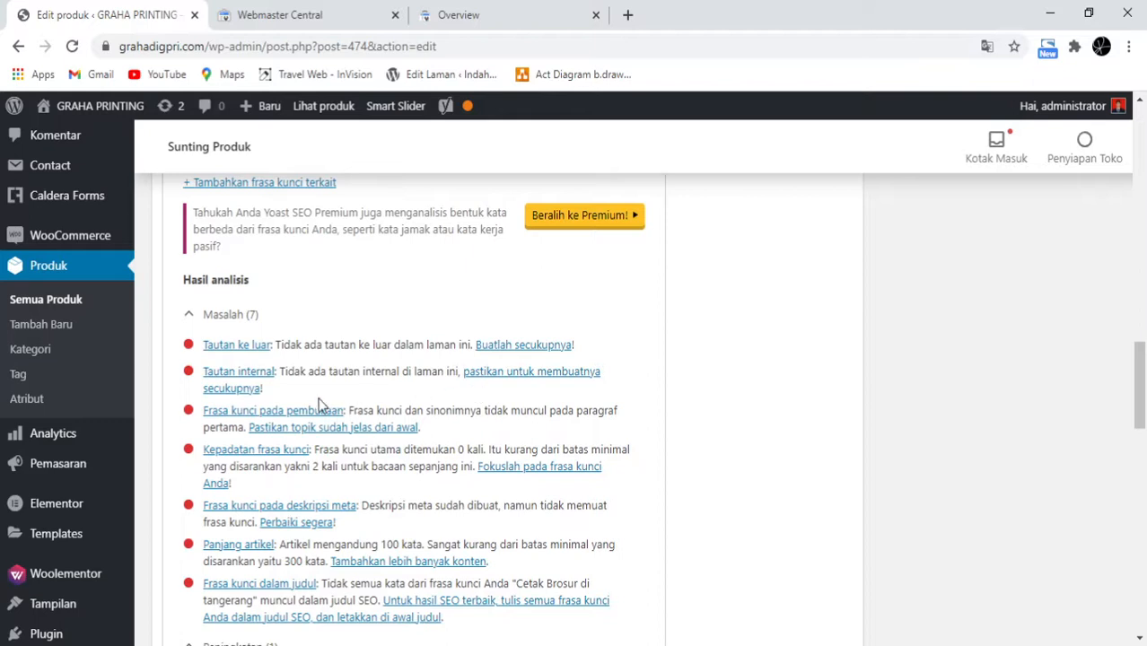
scroll(291, 460, down, 1)
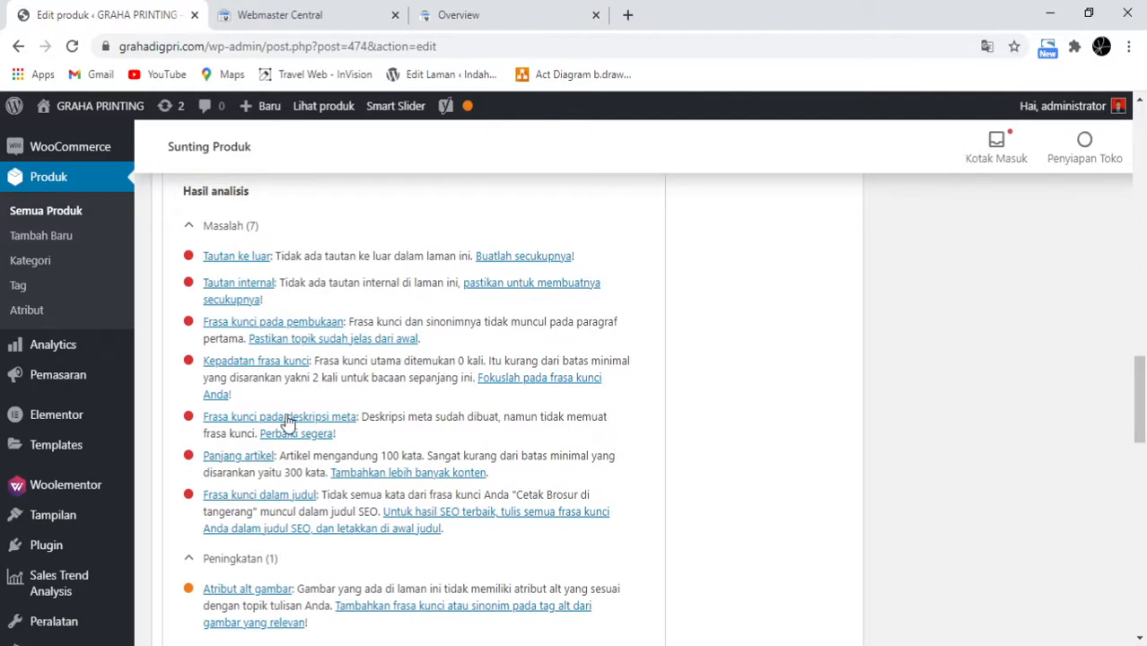
scroll(294, 453, up, 1)
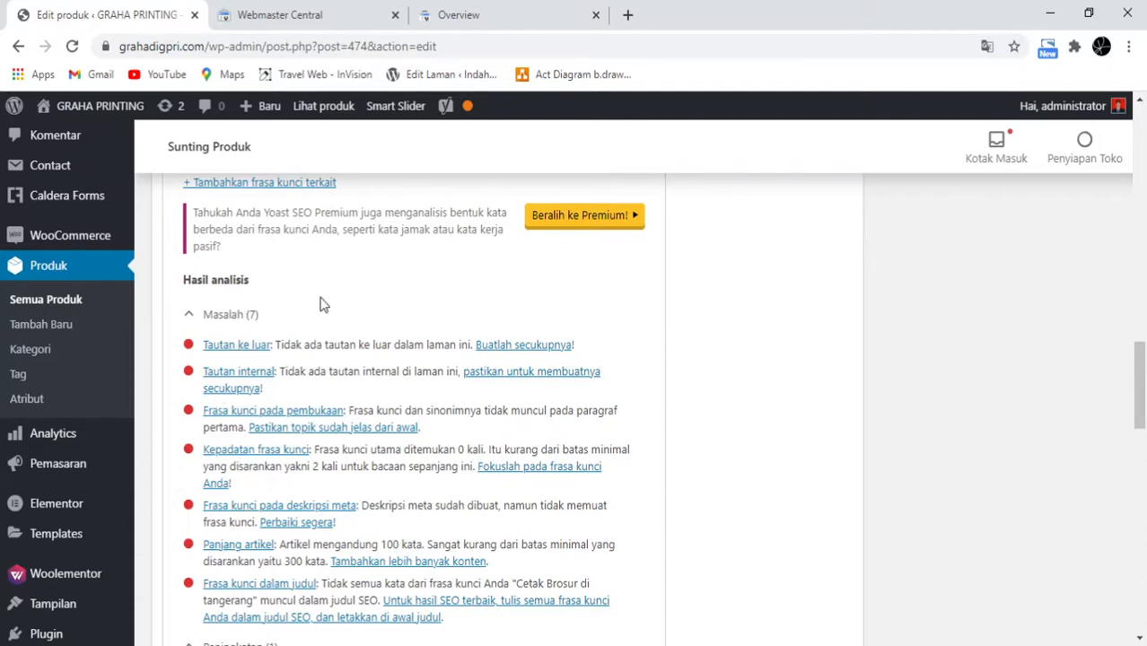
scroll(340, 364, down, 2)
scroll(323, 412, up, 2)
scroll(299, 439, down, 1)
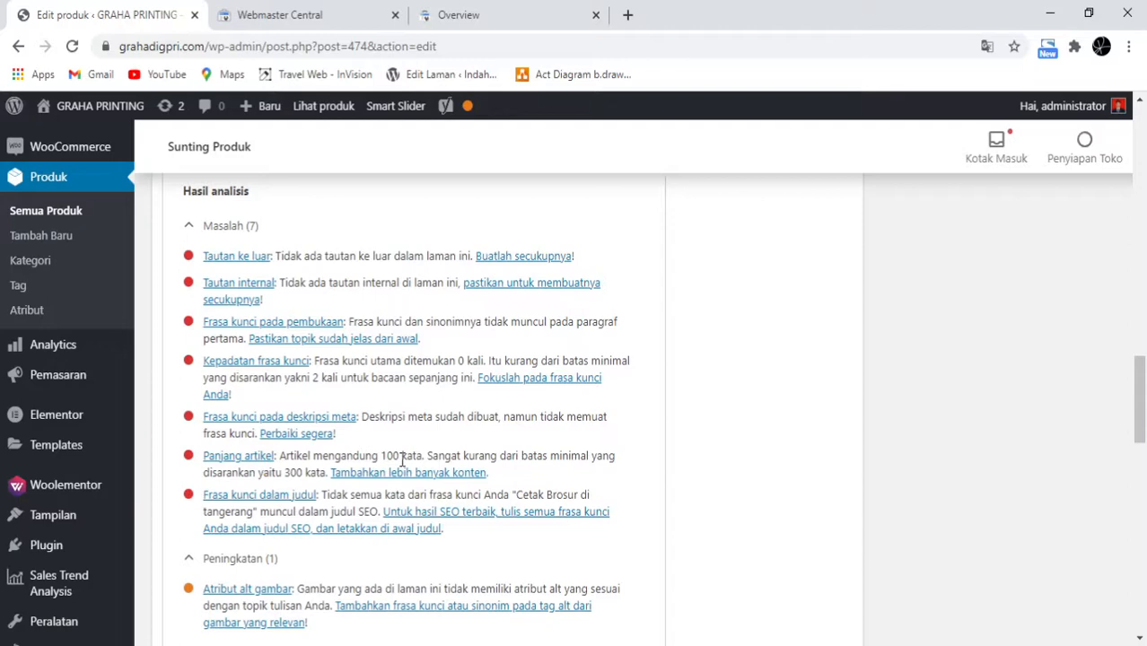
Step: Compare the product description text with the article length and keyphrase problems in the SEO analysis
scroll(403, 461, up, 15)
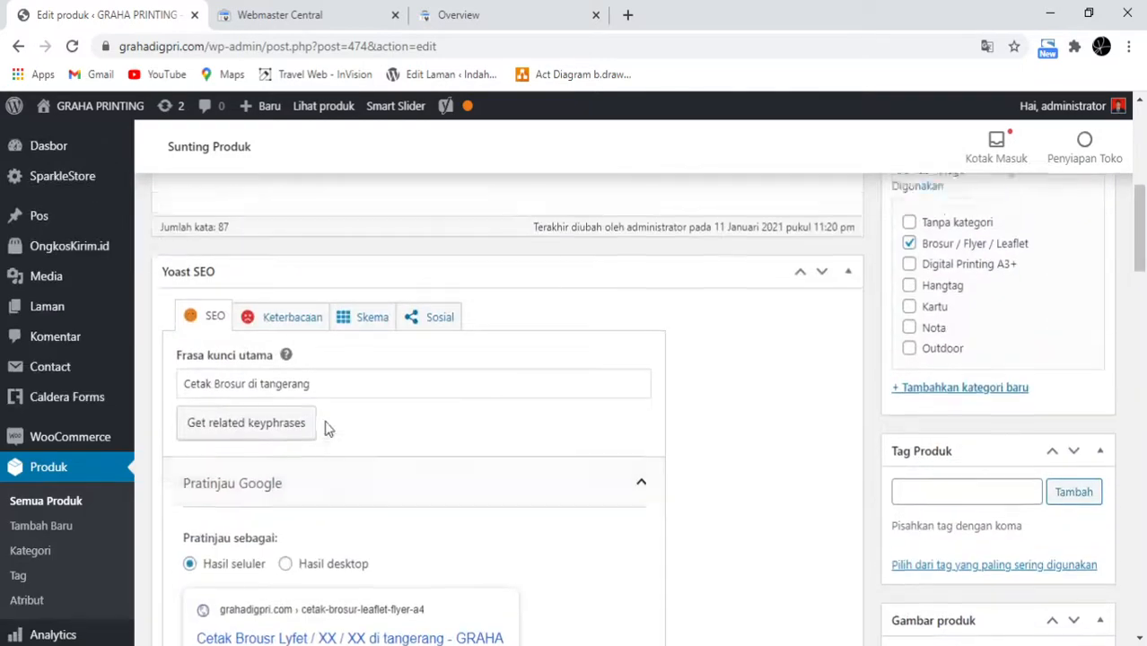
scroll(365, 475, down, 2)
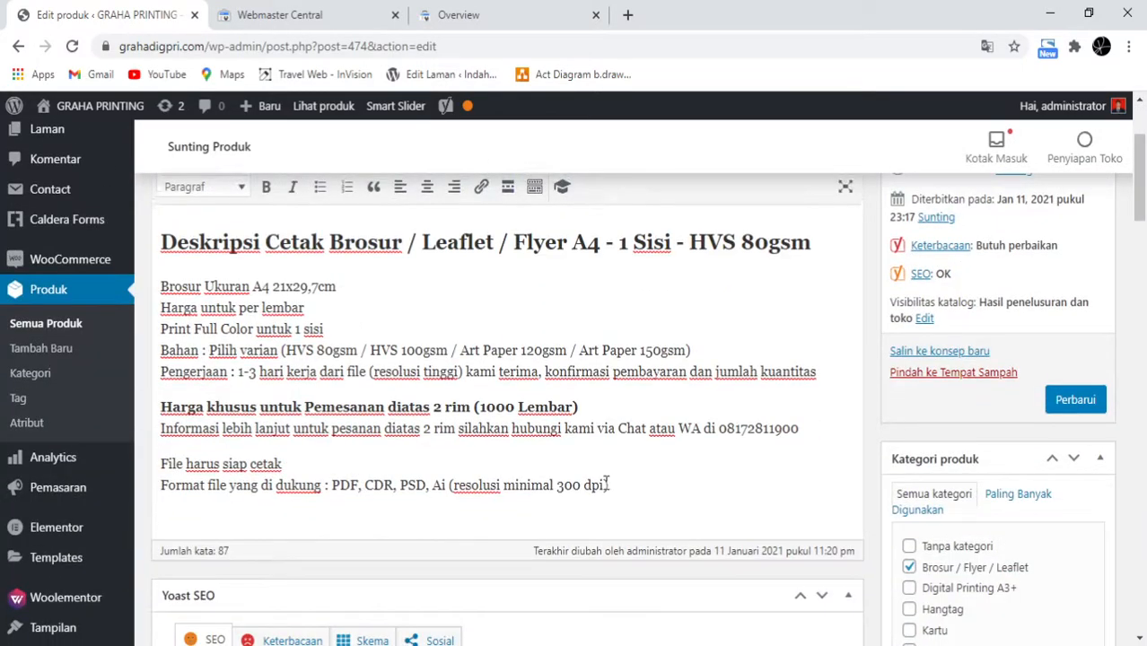
drag(619, 485, 221, 258)
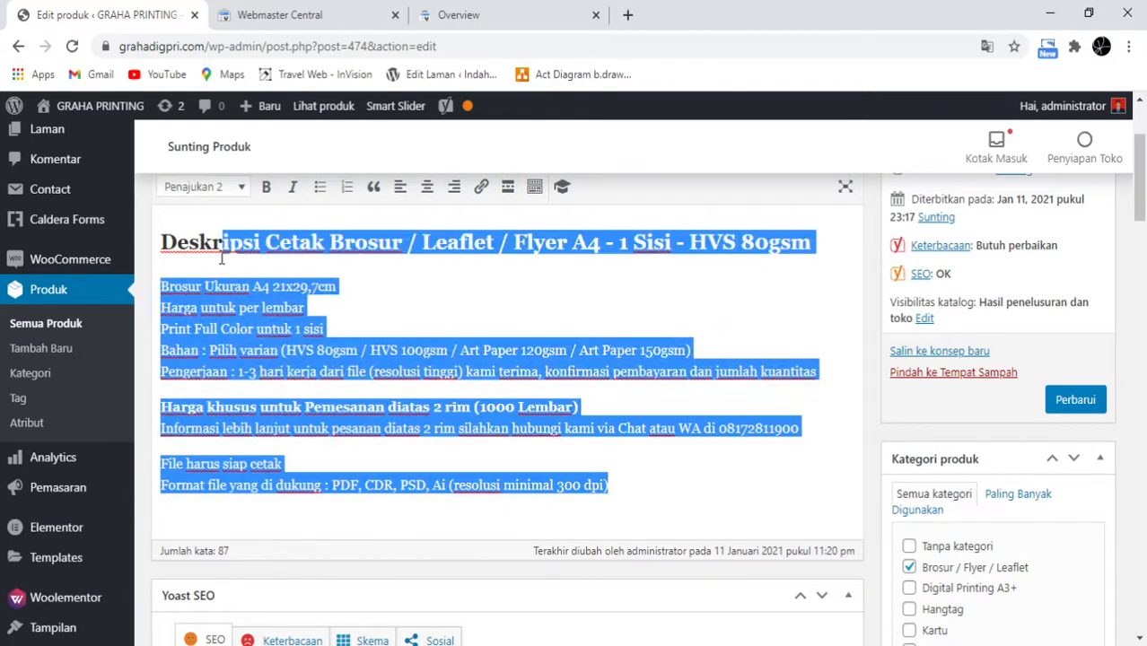
scroll(366, 431, down, 5)
scroll(370, 449, up, 4)
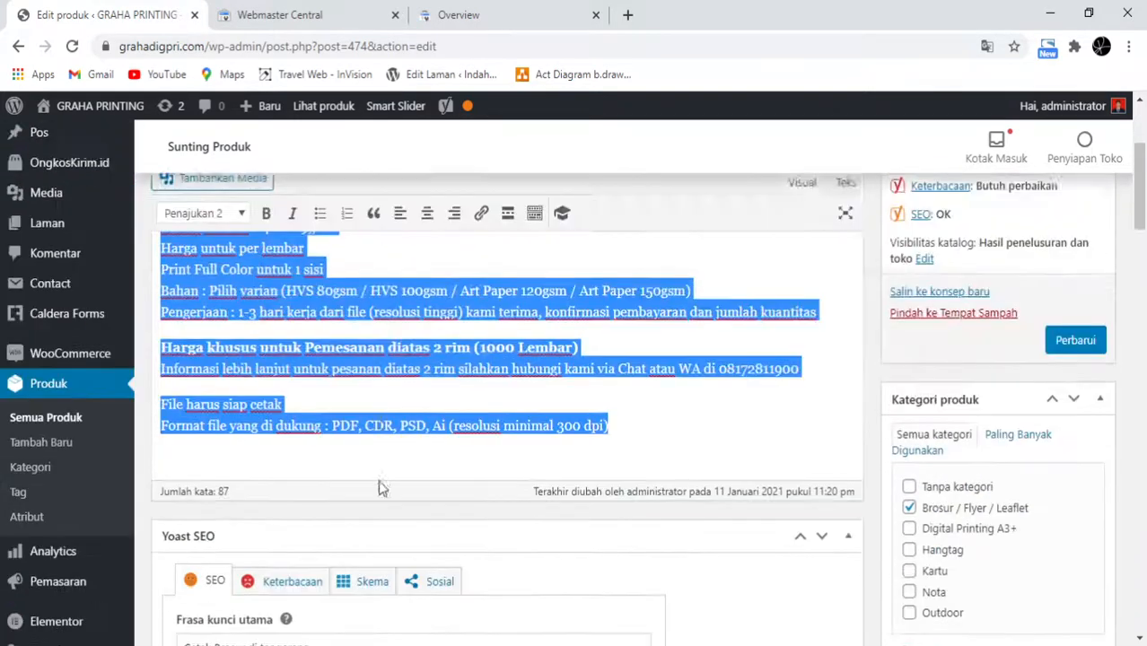
scroll(377, 488, down, 10)
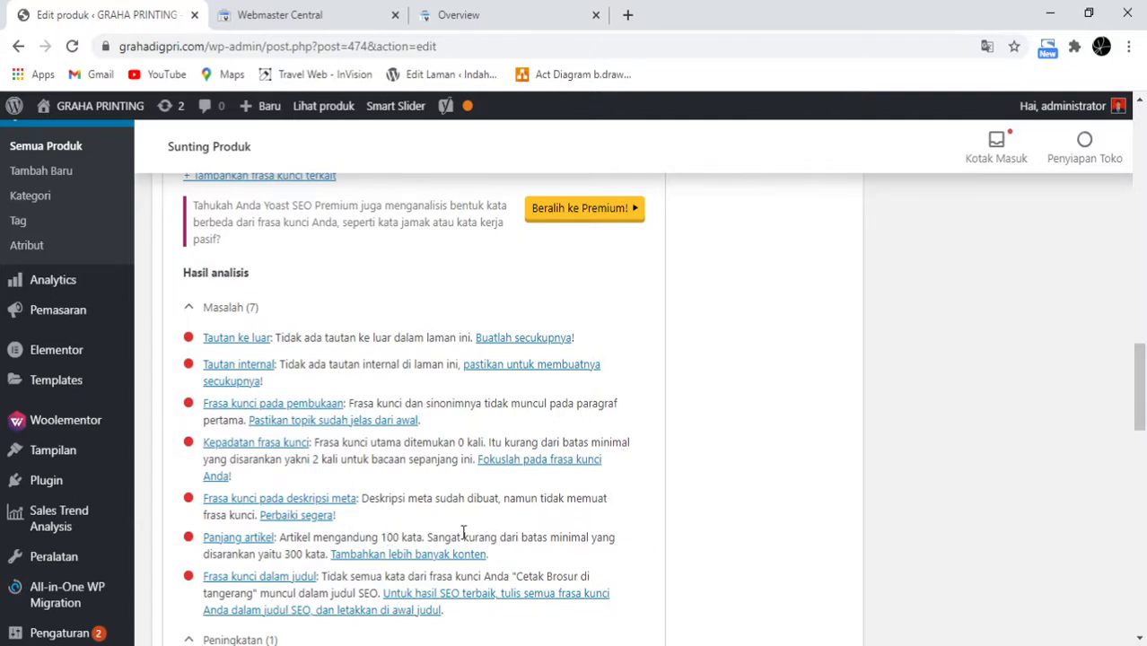
scroll(462, 531, up, 10)
scroll(427, 474, down, 7)
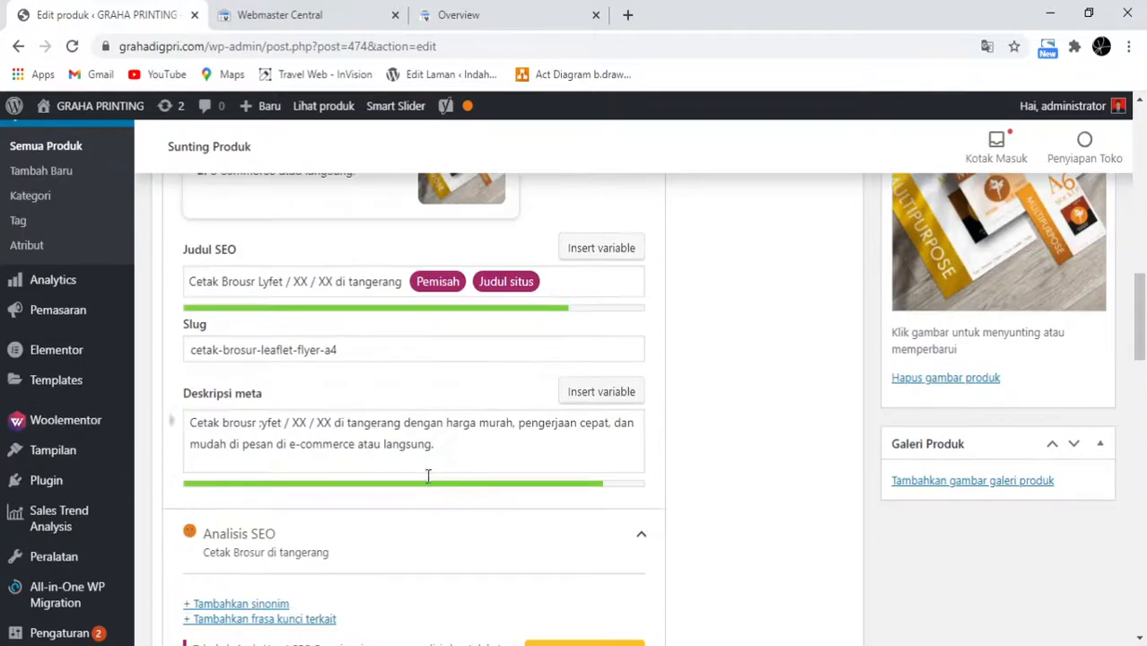
scroll(359, 489, down, 2)
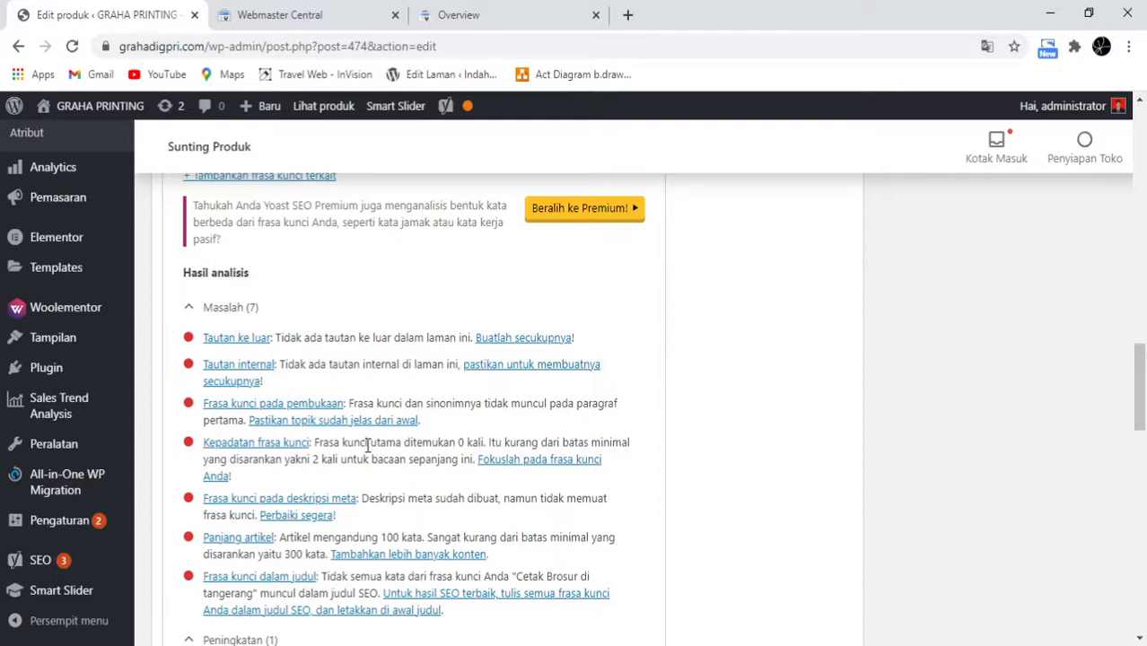
scroll(538, 450, up, 8)
scroll(575, 449, up, 10)
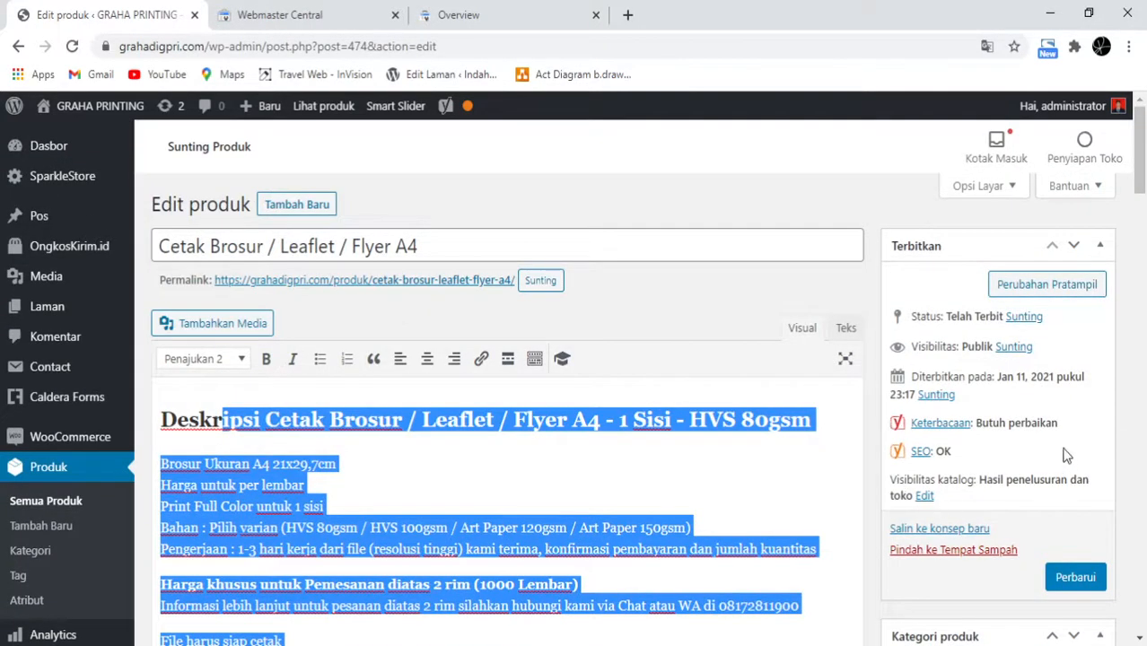
Step: Save the changes to the "Cetak Brosur / Leaflet / Flyer A4" product
click(879, 434)
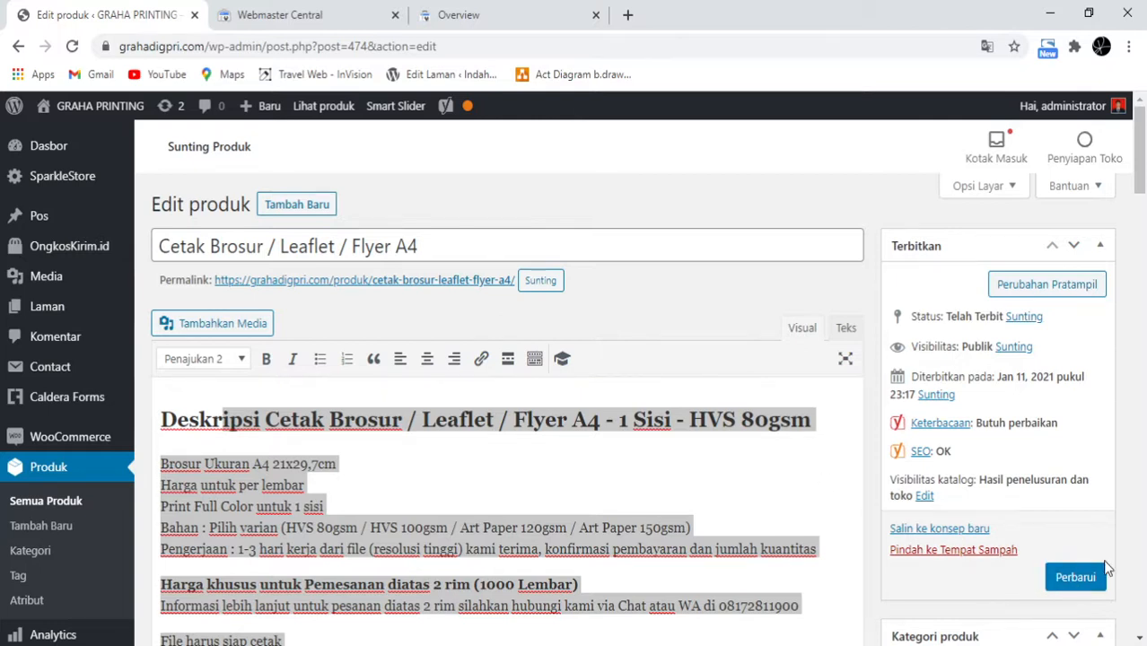
click(1061, 580)
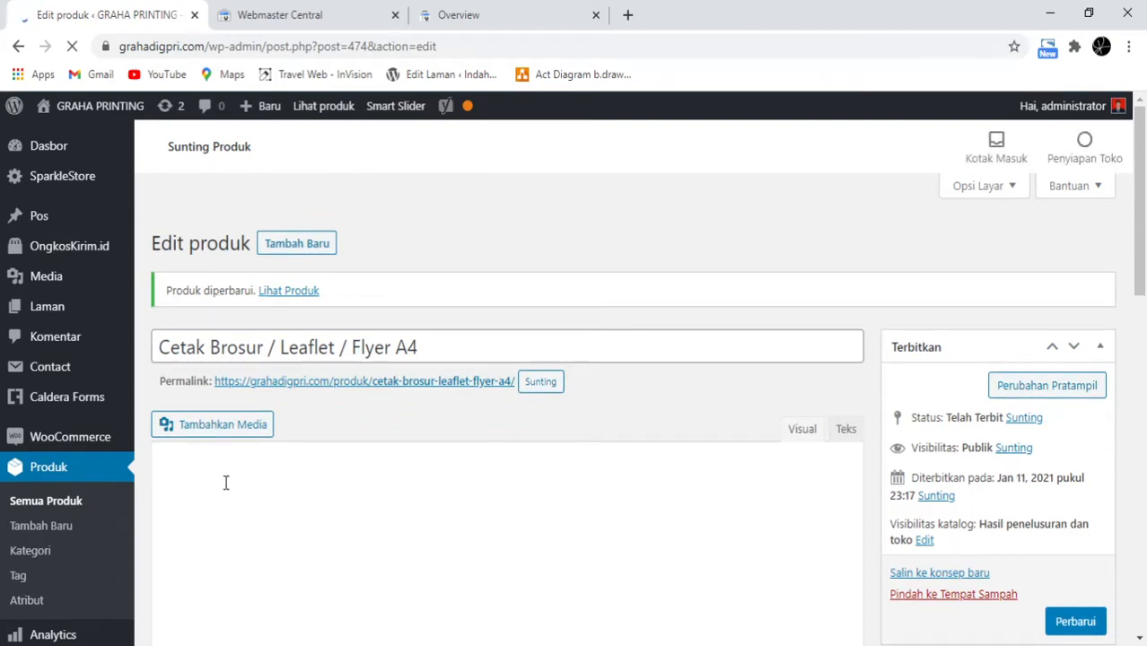
scroll(259, 489, down, 2)
scroll(258, 489, up, 1)
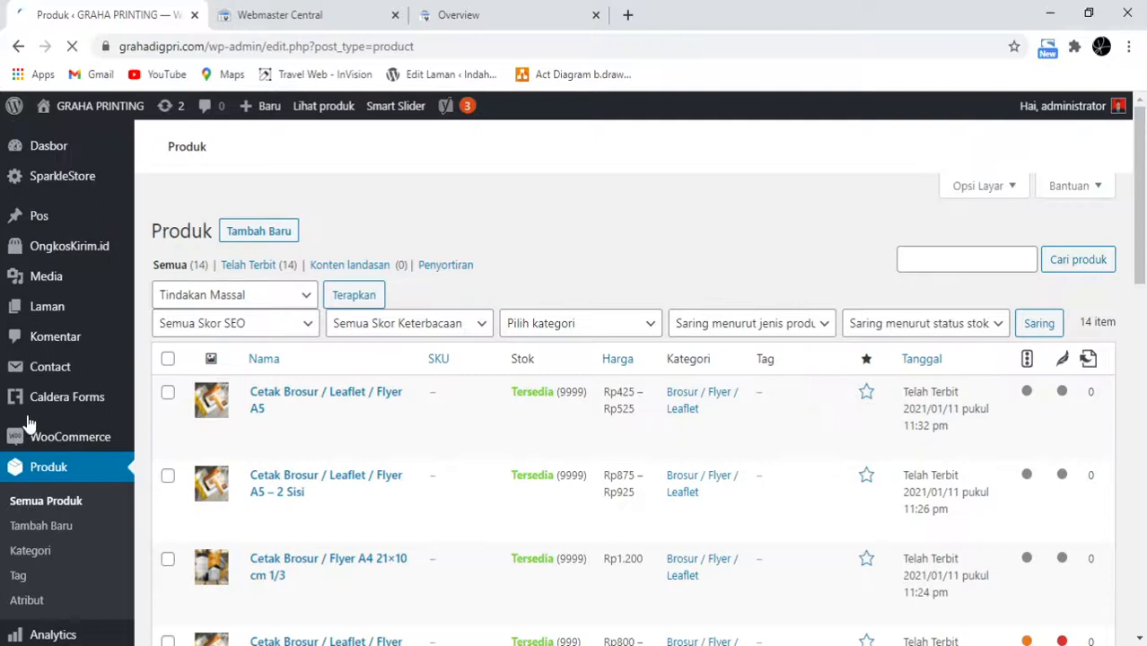
Step: Examine the SEO and readability score indicators of the products in the full product list
scroll(541, 443, down, 2)
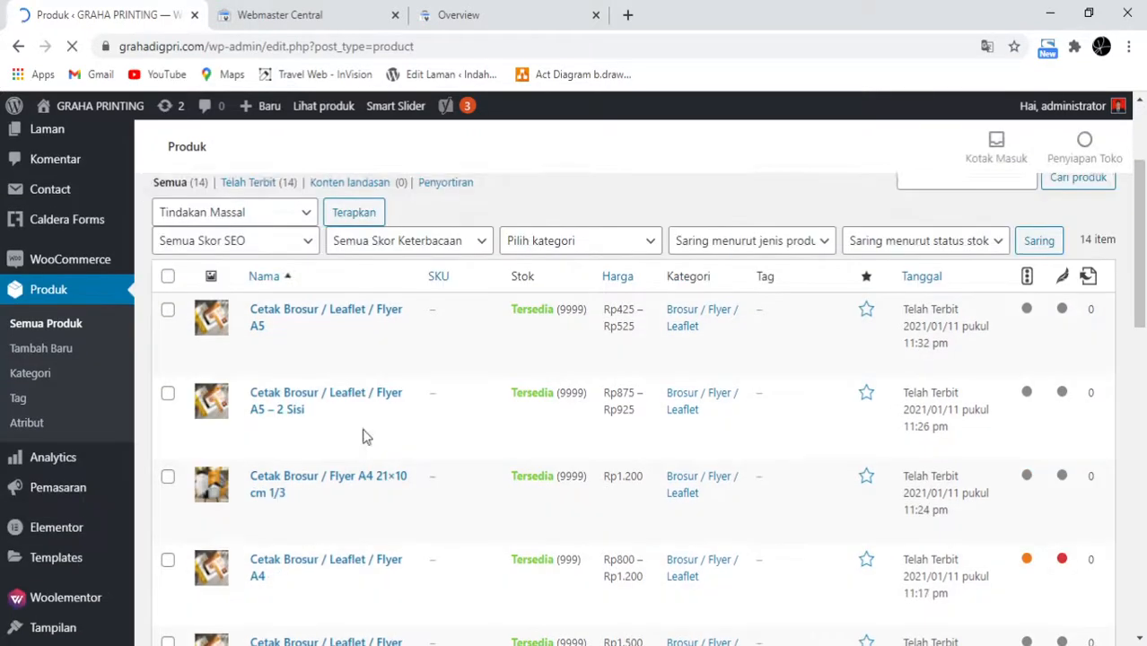
scroll(541, 443, down, 1)
scroll(544, 443, up, 3)
scroll(557, 447, down, 2)
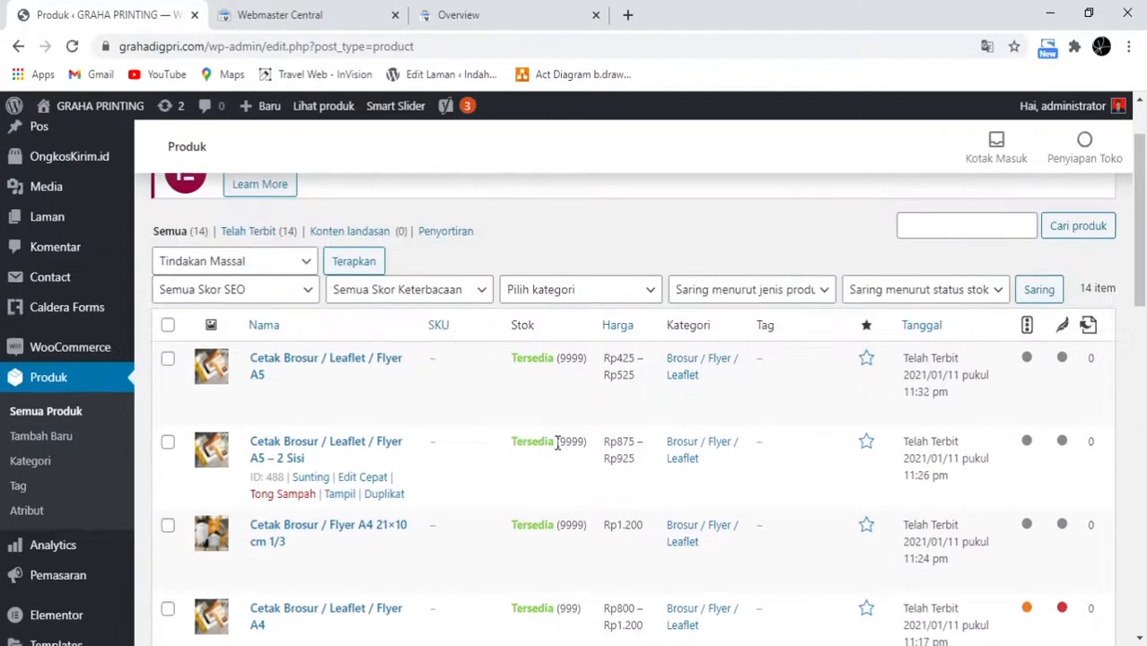
scroll(557, 448, down, 3)
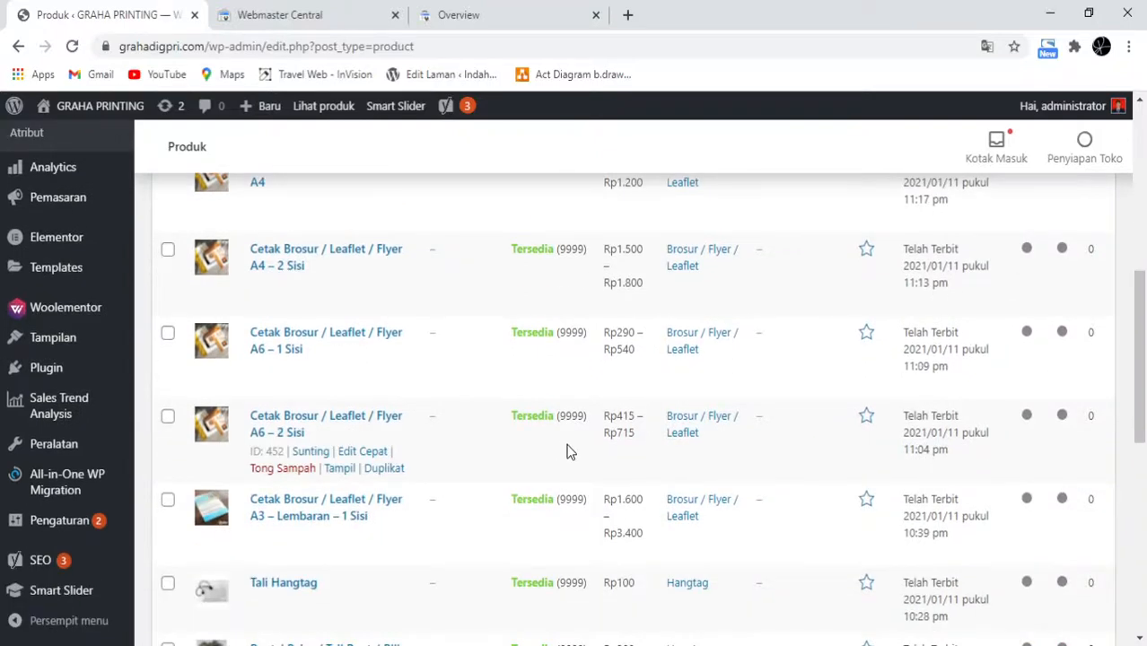
scroll(771, 453, up, 5)
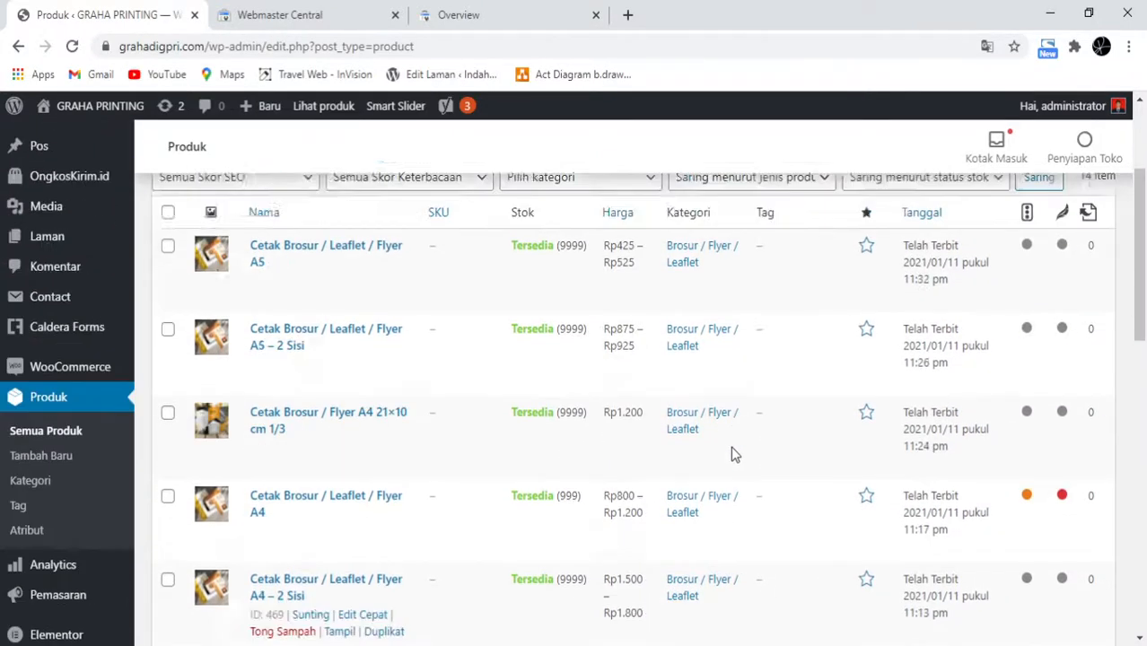
scroll(536, 386, down, 2)
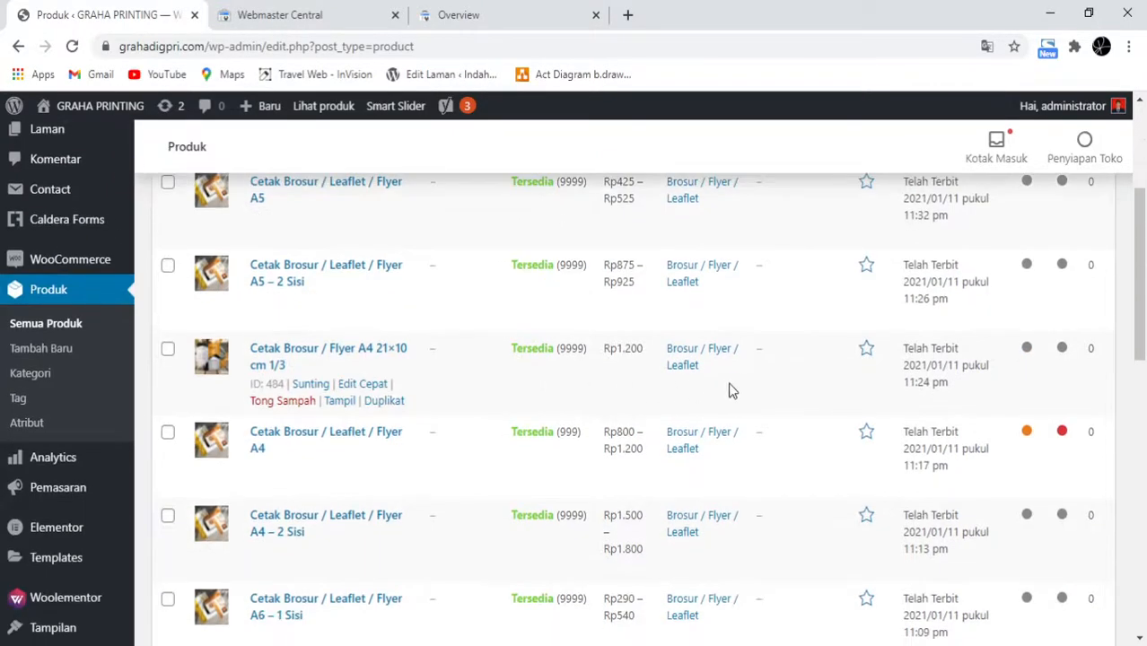
scroll(730, 390, up, 2)
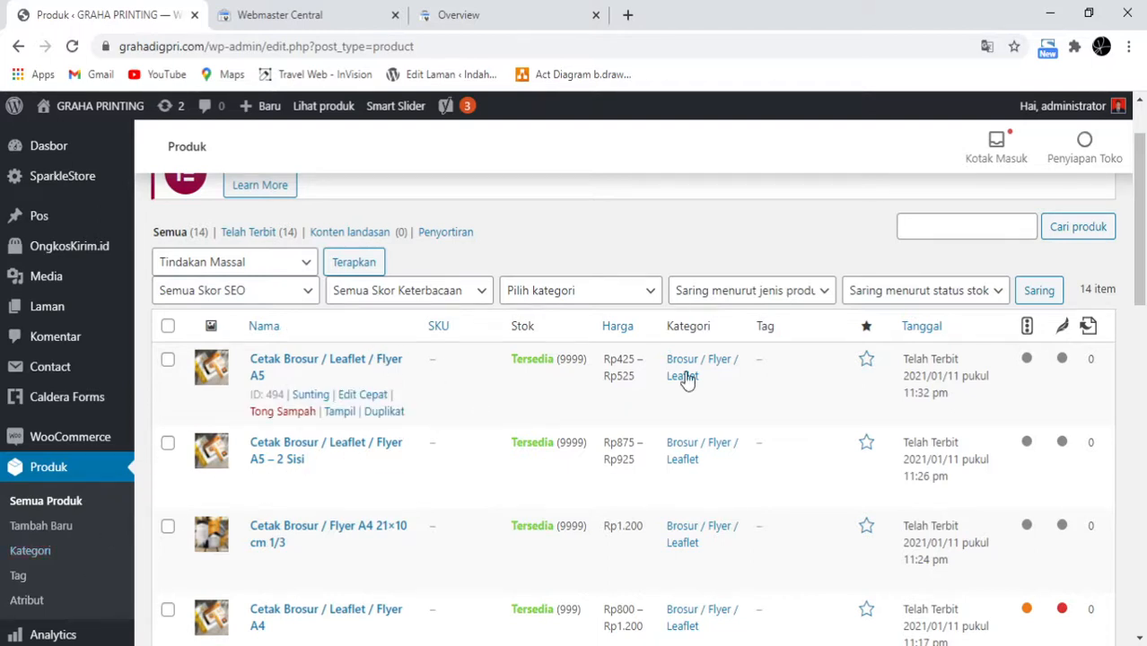
Step: Open the general Yoast SEO settings and launch the first-time SEO configuration wizard
scroll(128, 461, down, 5)
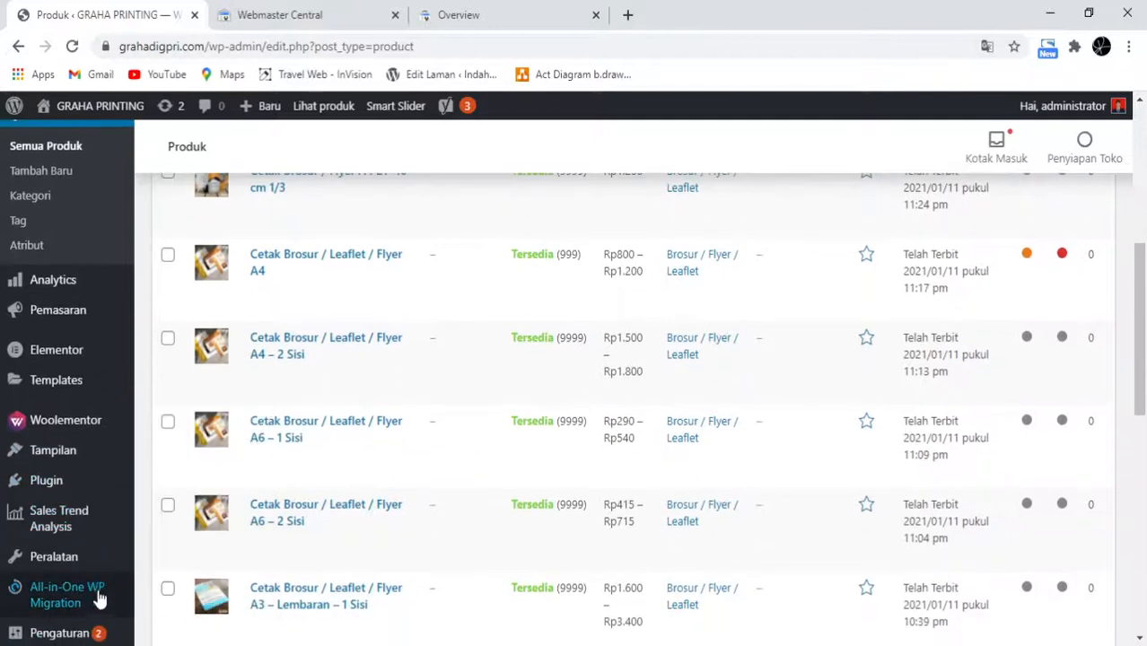
scroll(119, 606, down, 1)
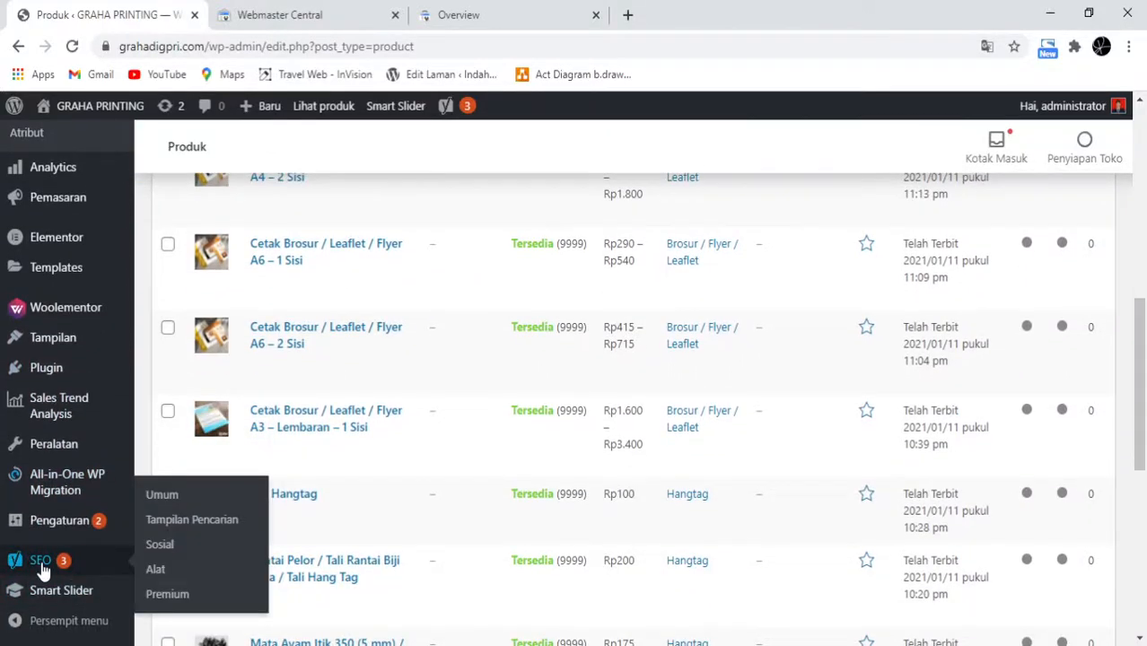
click(43, 565)
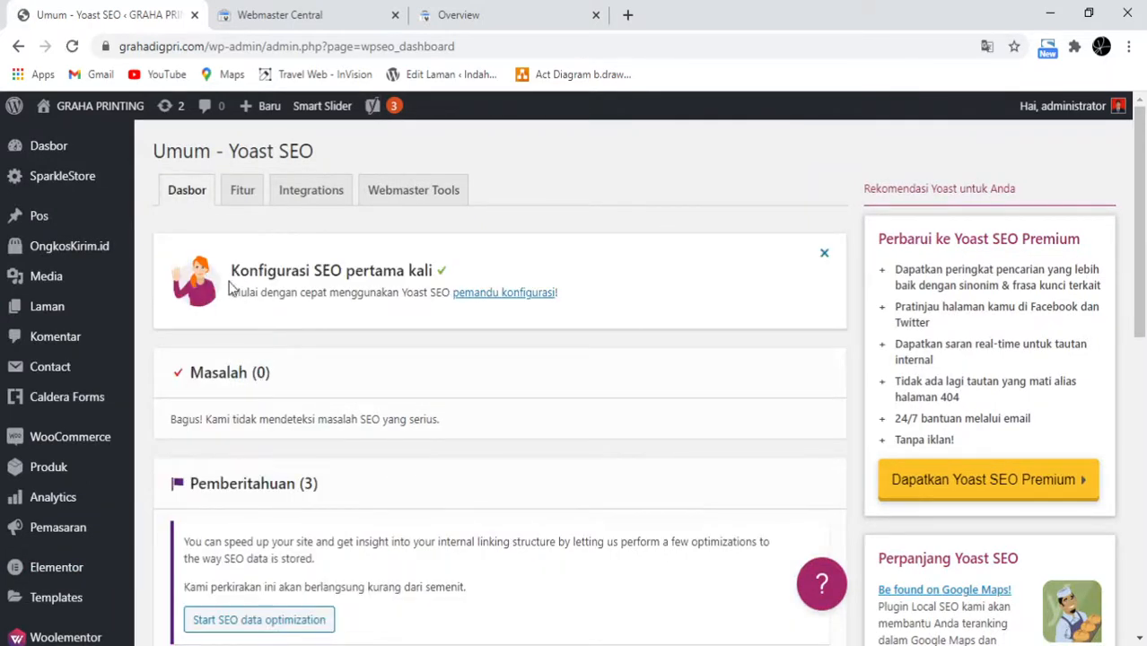
click(507, 297)
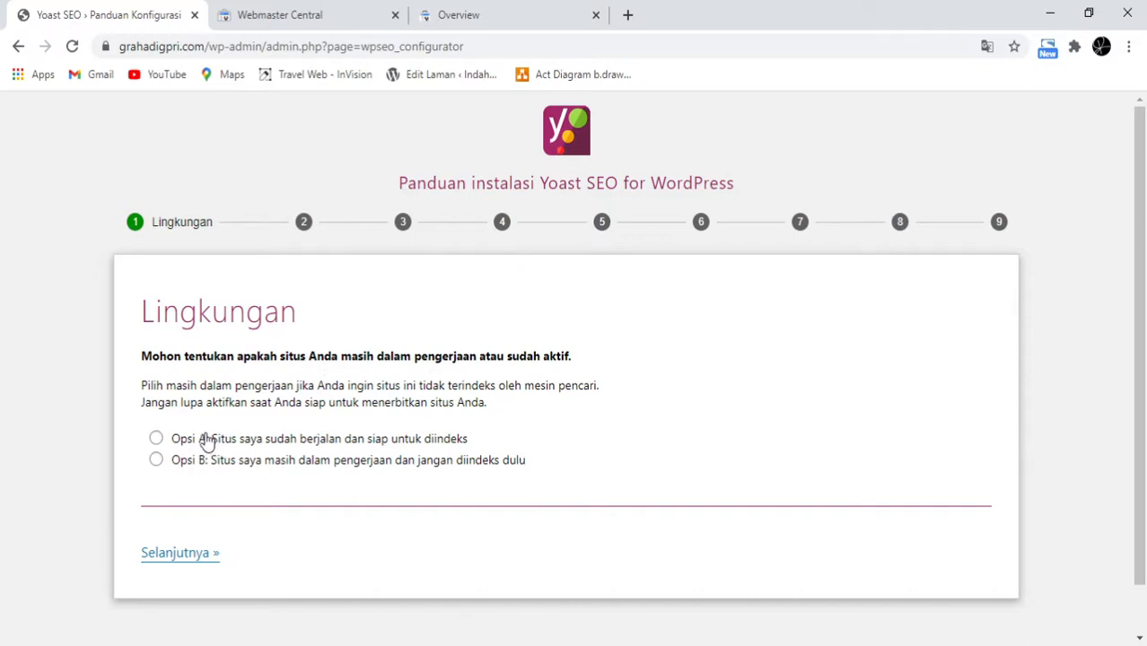
Step: Try both site environment options in the configuration wizard, end on "Opsi A: Situs saya sudah berjalan dan siap untuk diindeks", and close the wizard
click(157, 438)
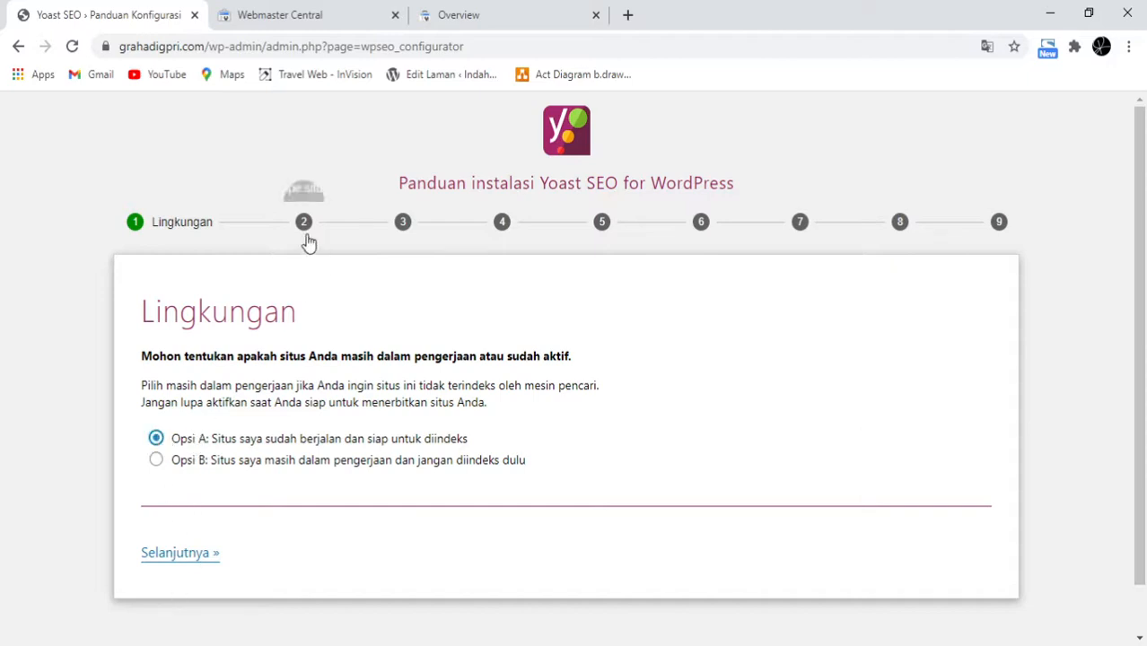
scroll(814, 499, down, 1)
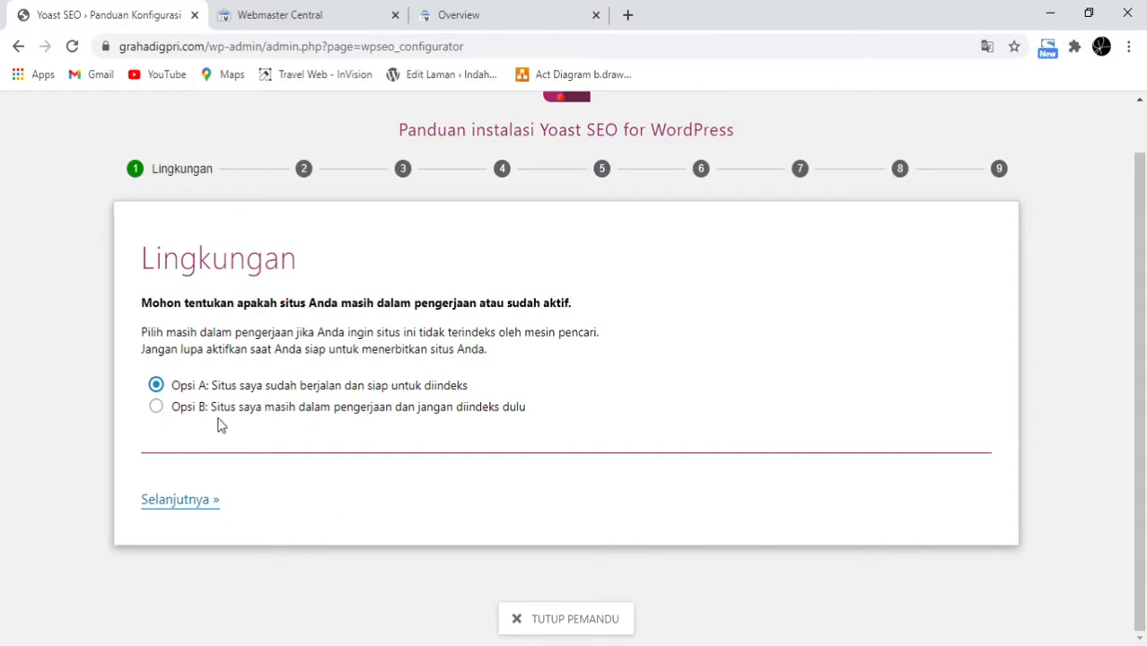
click(184, 409)
scroll(243, 501, up, 1)
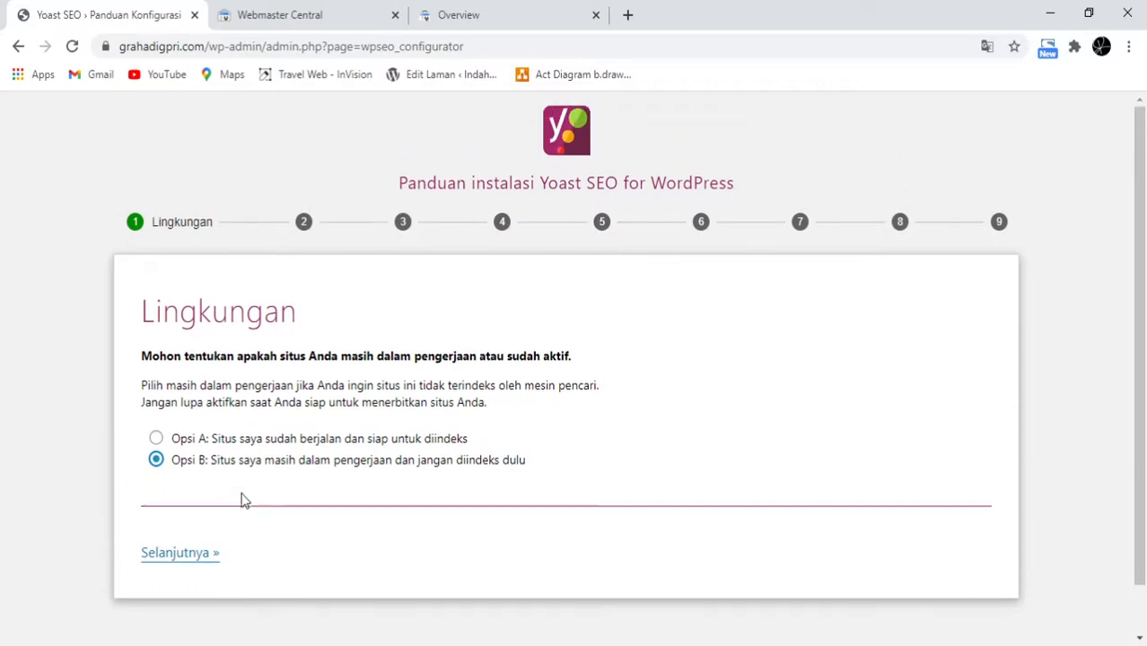
scroll(498, 376, down, 1)
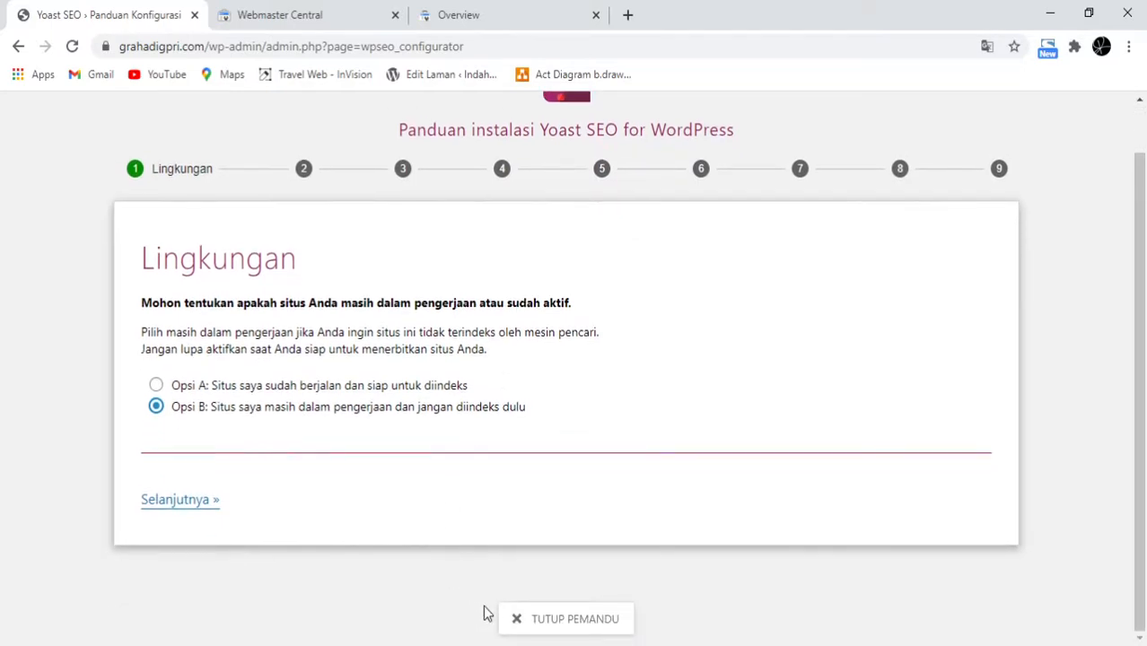
click(297, 387)
click(526, 628)
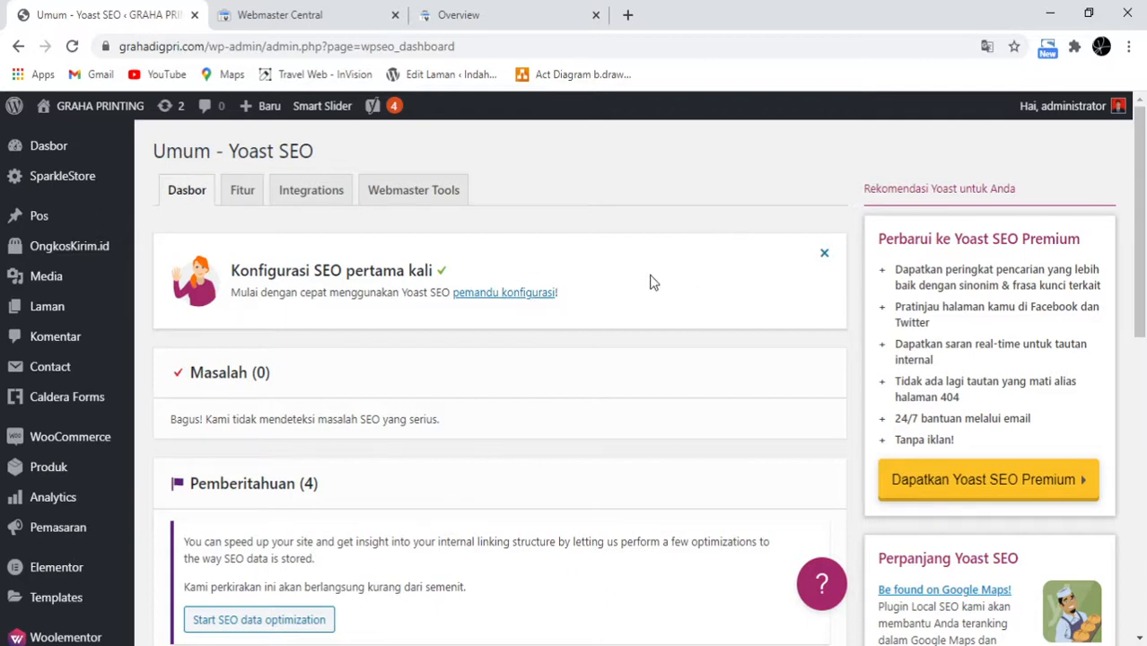
Step: Review the problems and notifications on the Yoast SEO dashboard, including the SEO data optimization notice
scroll(362, 413, down, 1)
scroll(361, 413, down, 2)
scroll(362, 413, up, 3)
scroll(359, 421, down, 3)
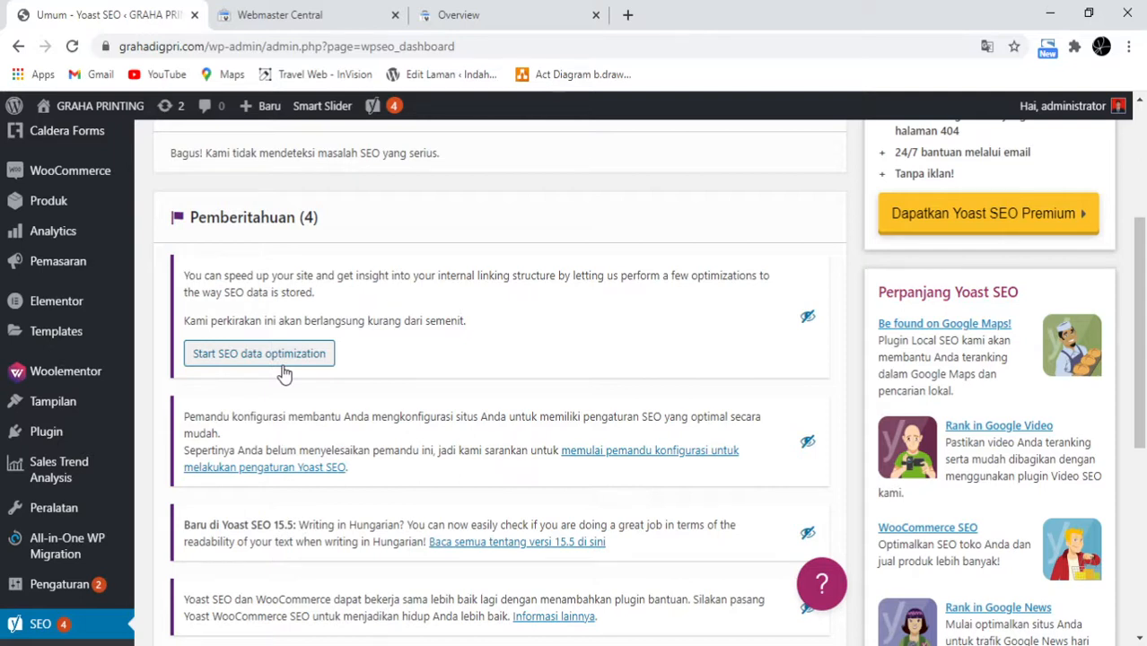
scroll(477, 385, up, 3)
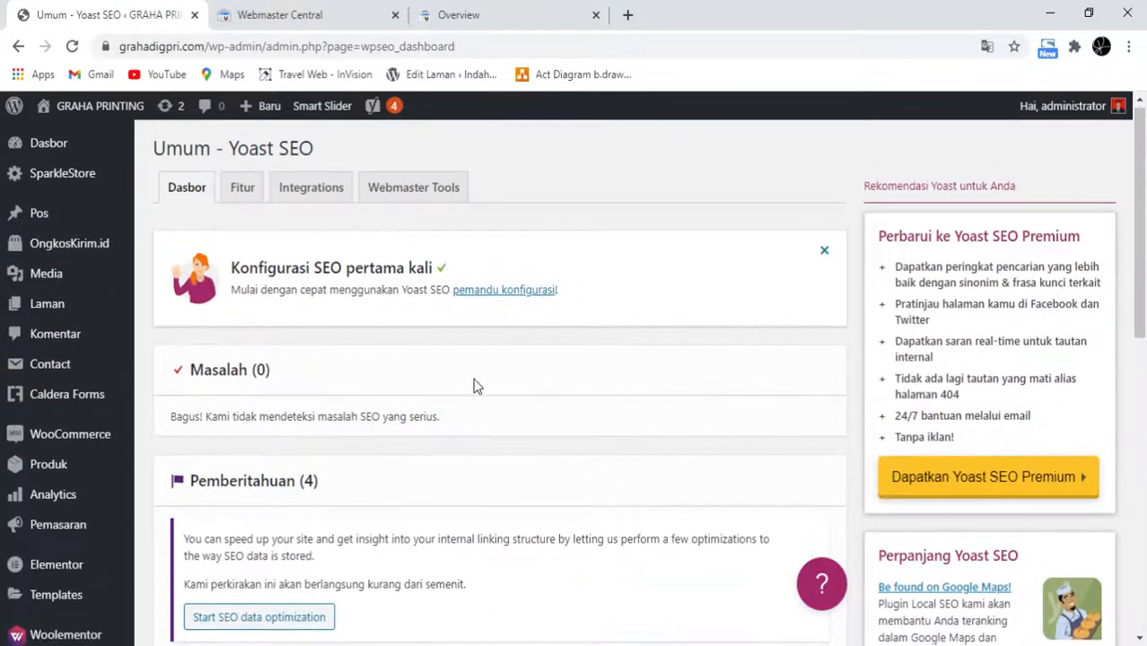
Step: Open the Yoast SEO feature settings and examine which features are enabled or disabled
click(237, 190)
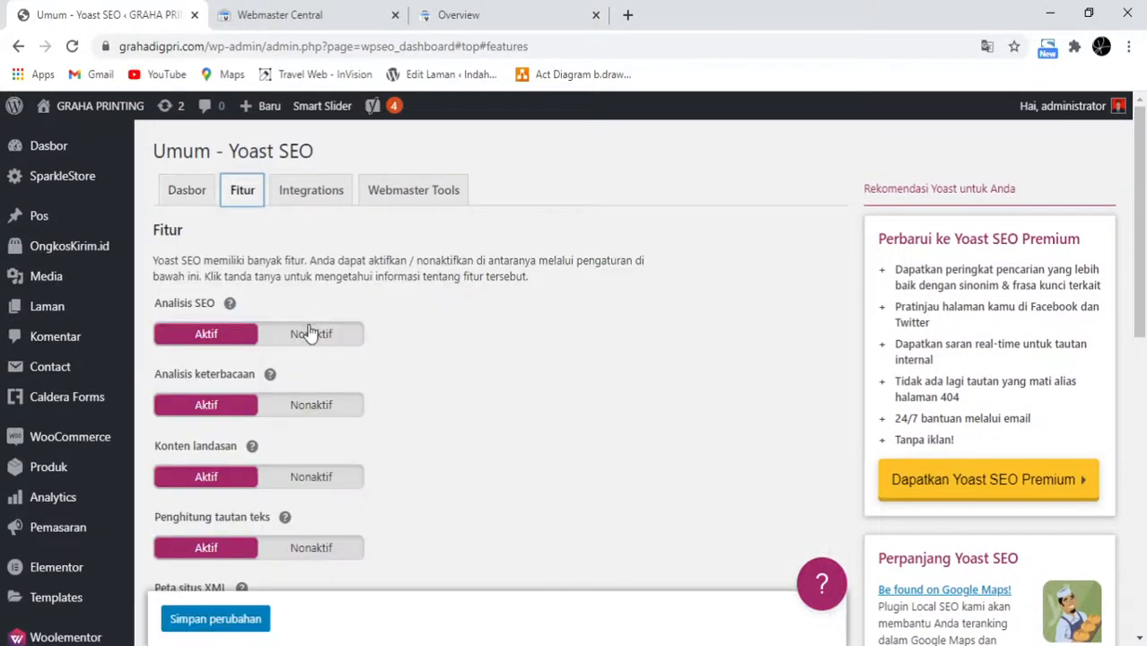
scroll(273, 363, down, 3)
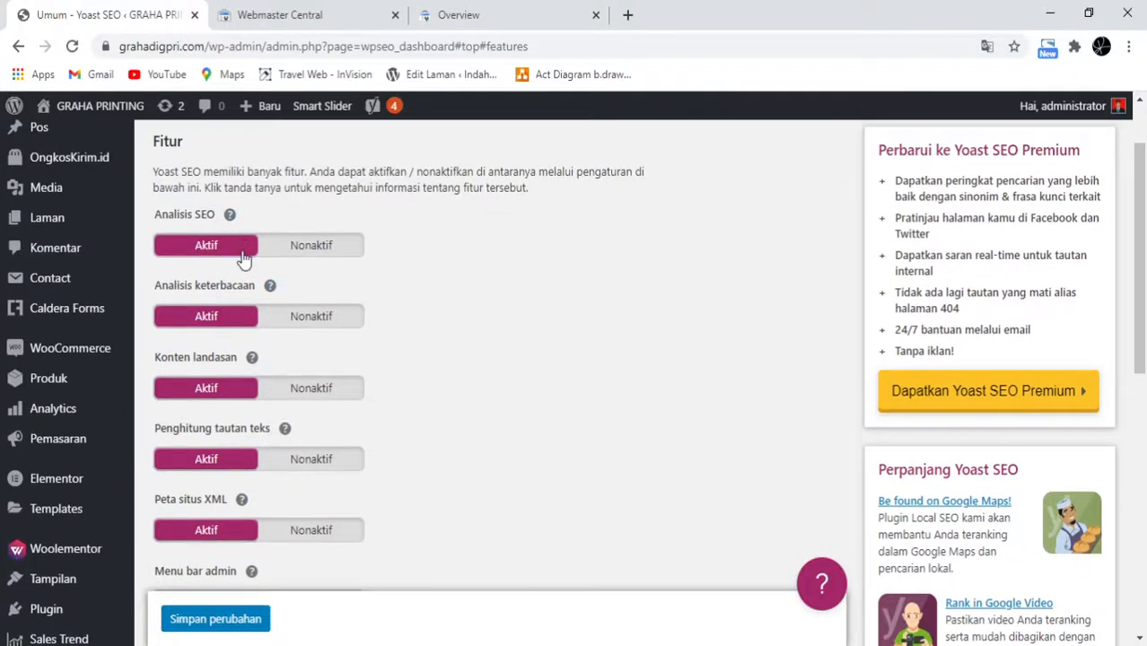
scroll(243, 260, down, 3)
scroll(250, 371, down, 10)
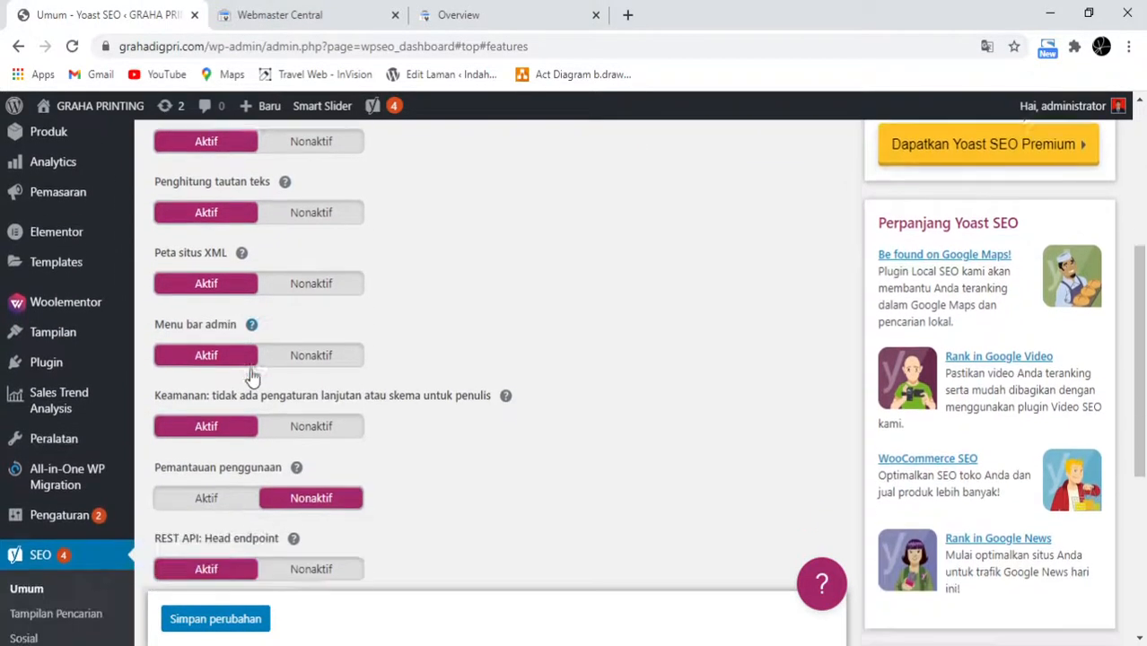
Step: Examine the remaining Yoast SEO feature toggles, paying particular attention to the XML sitemap setting (Peta situs XML)
scroll(266, 396, up, 1)
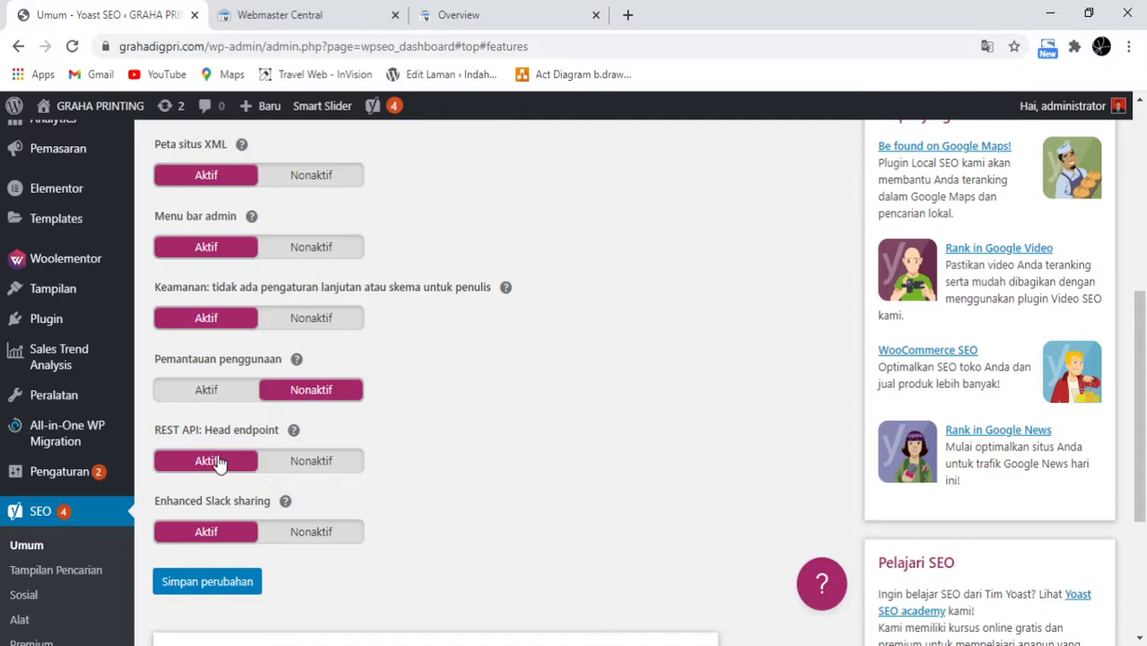
scroll(242, 467, up, 2)
scroll(246, 464, up, 4)
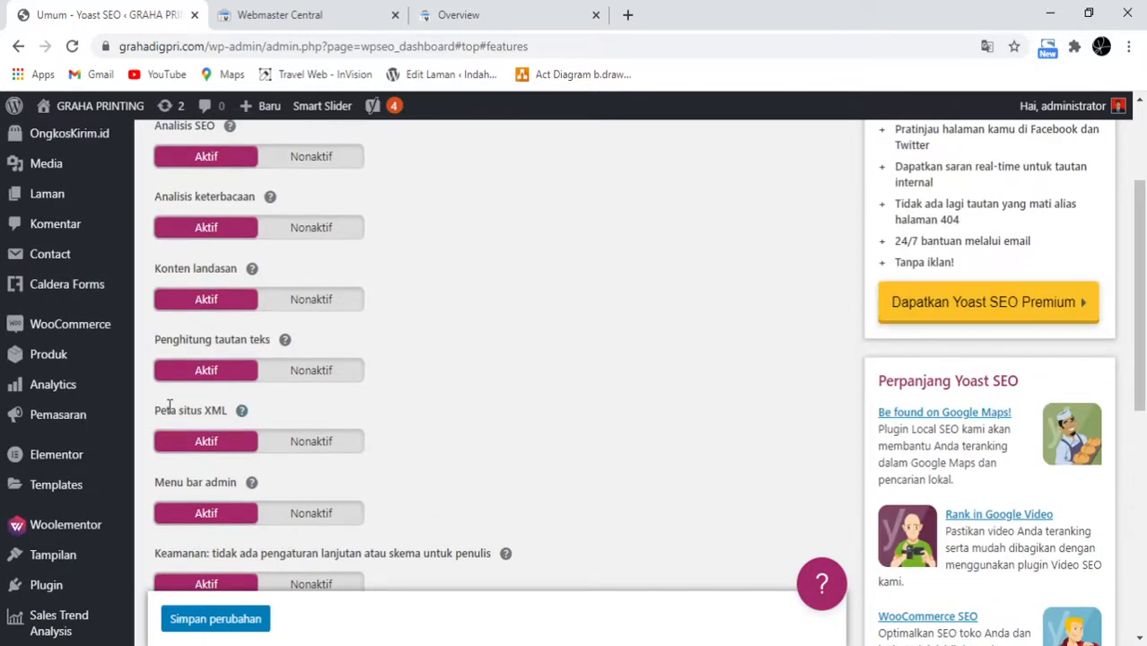
drag(152, 416, 264, 413)
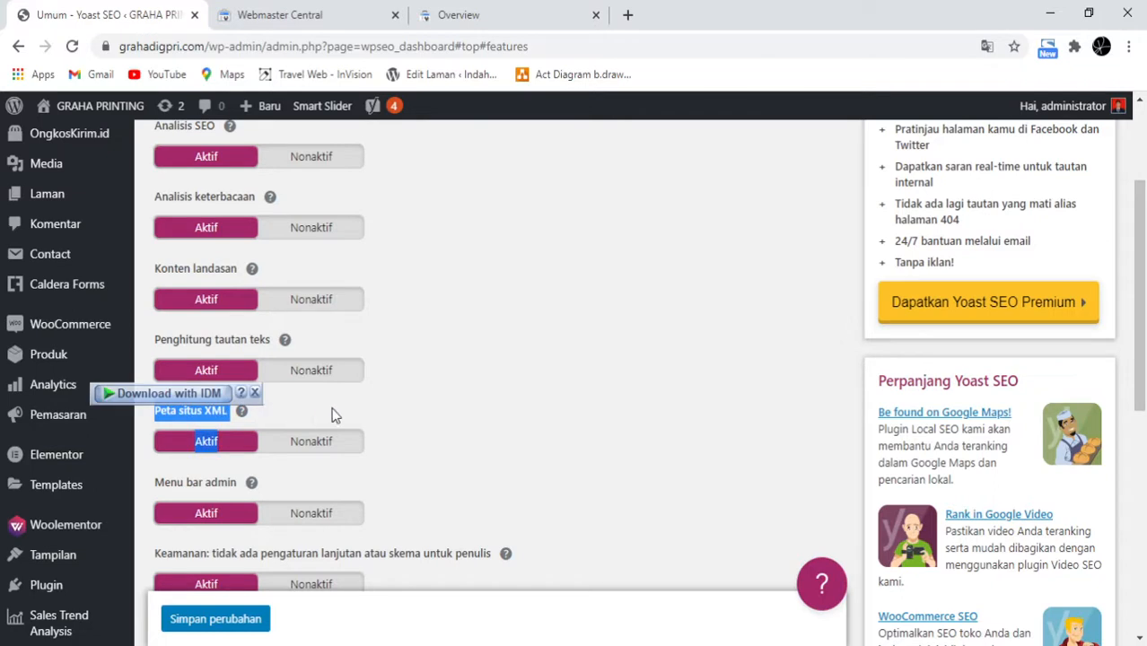
click(204, 411)
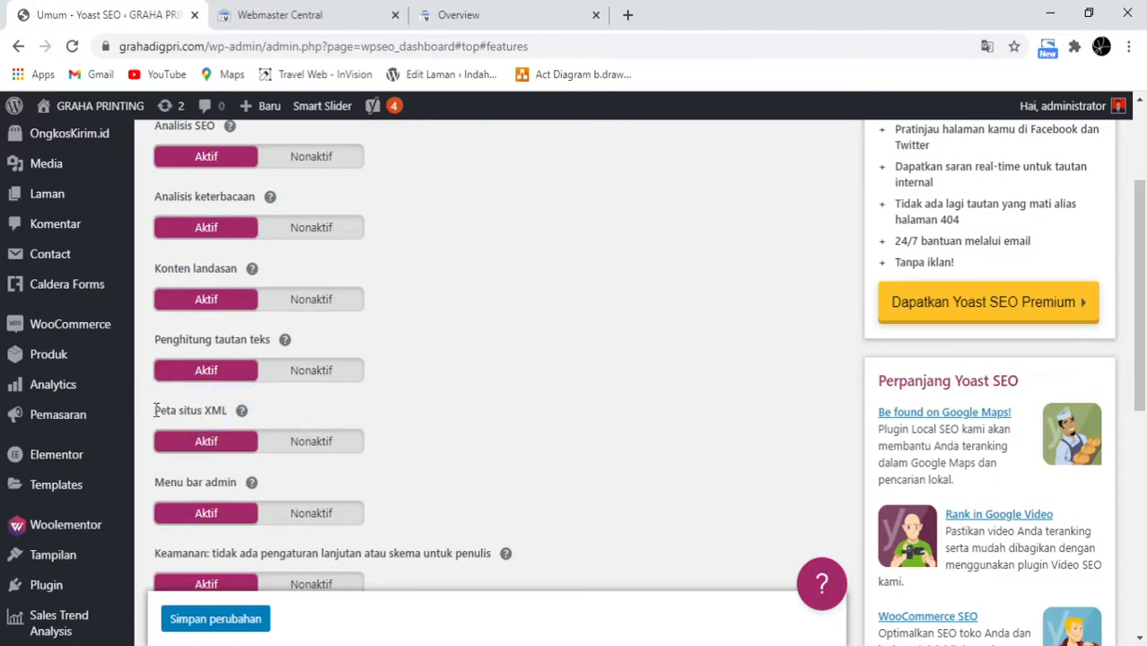
drag(156, 410, 243, 410)
click(262, 415)
scroll(253, 399, up, 2)
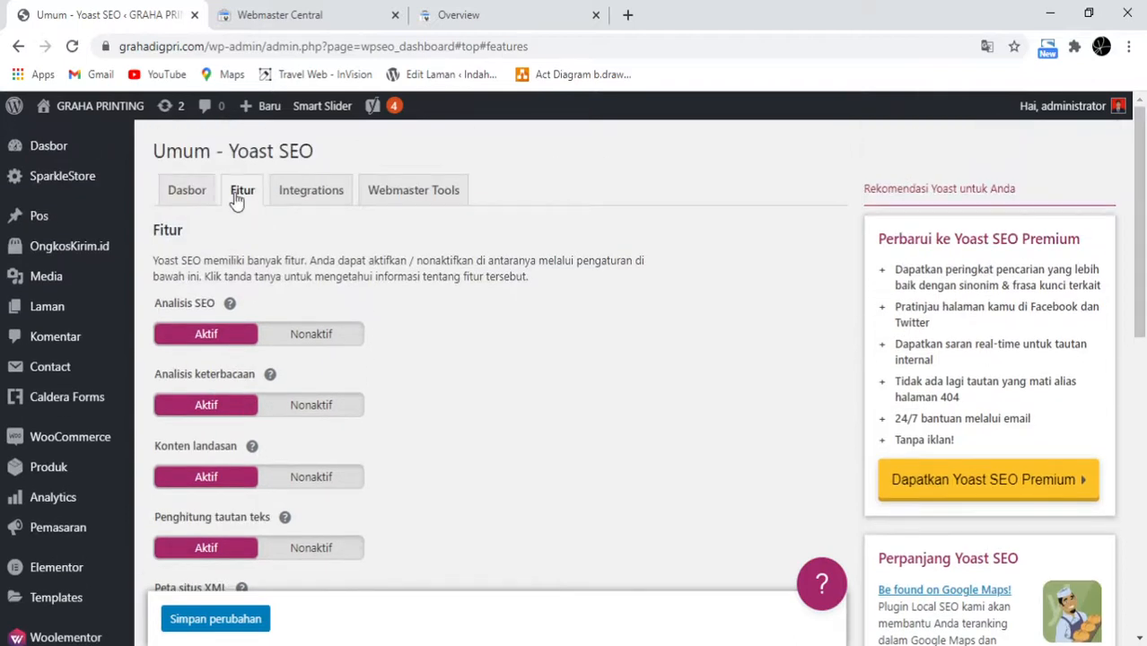
scroll(264, 374, down, 3)
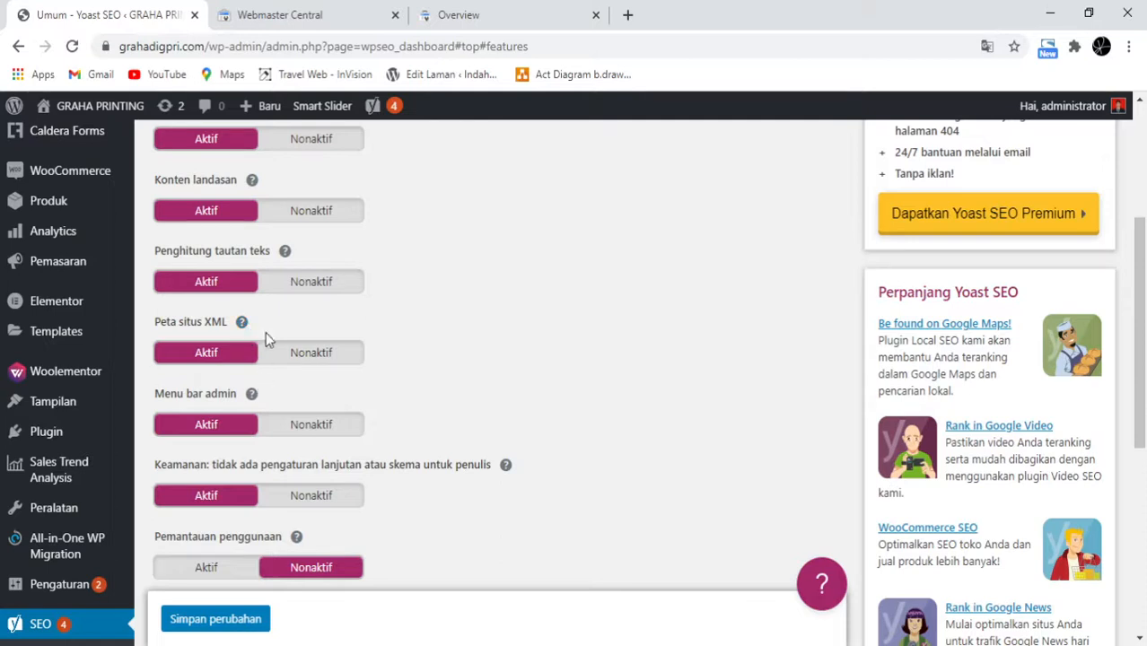
Step: Show the help text for the XML sitemap feature, open the site's XML sitemap index from it, and enlarge the page for reading
click(241, 323)
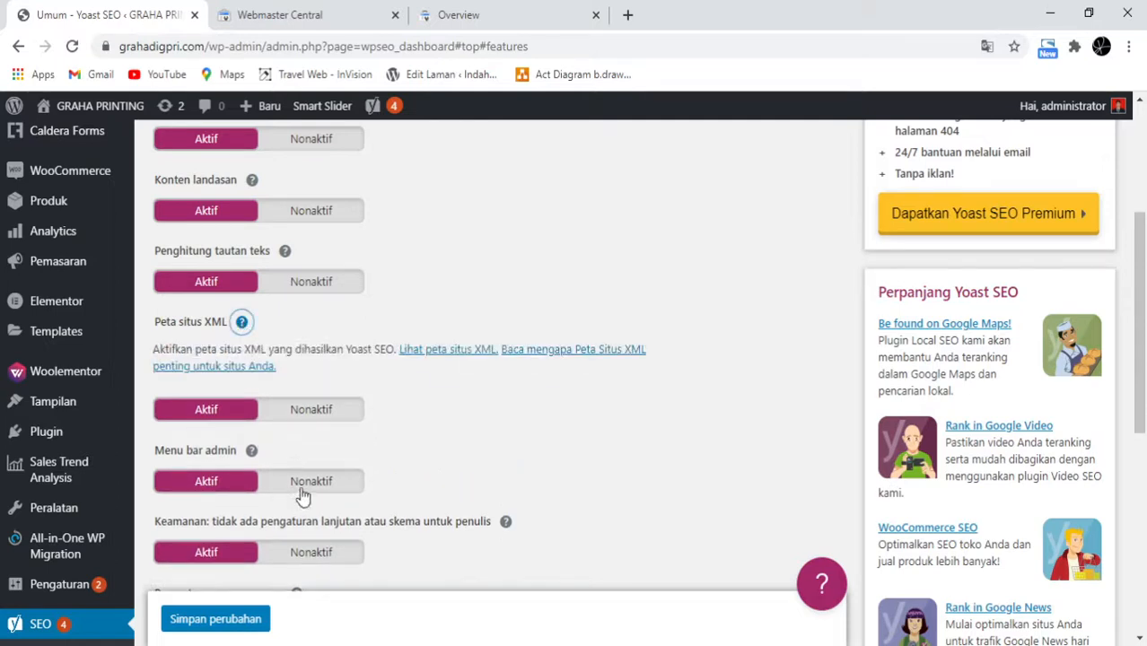
click(437, 352)
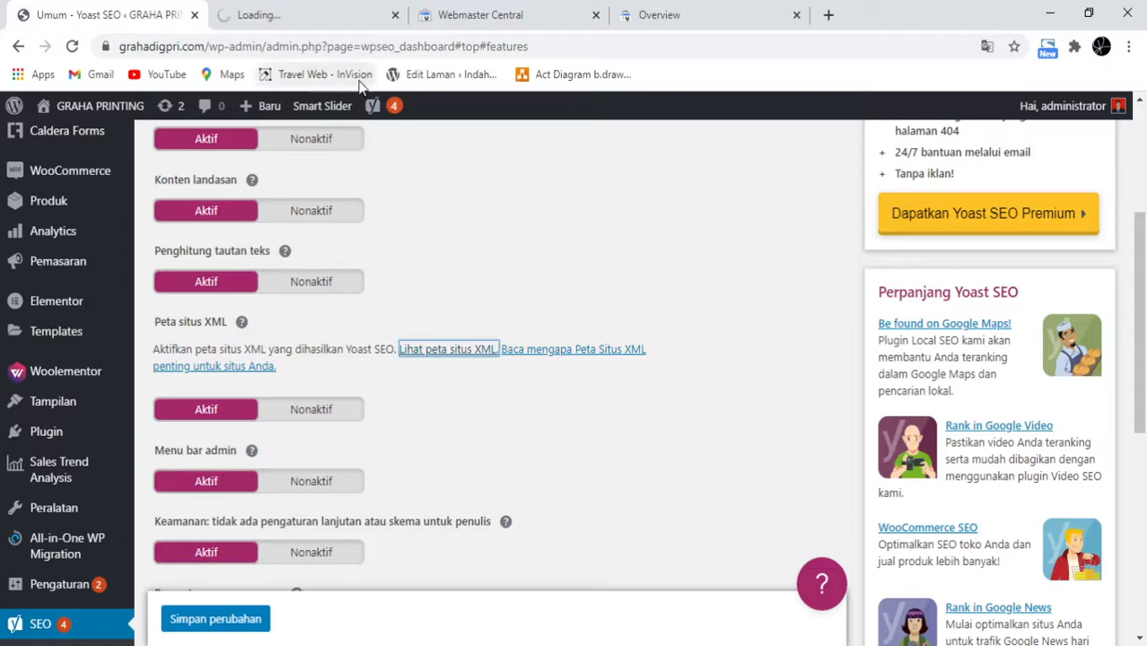
click(300, 8)
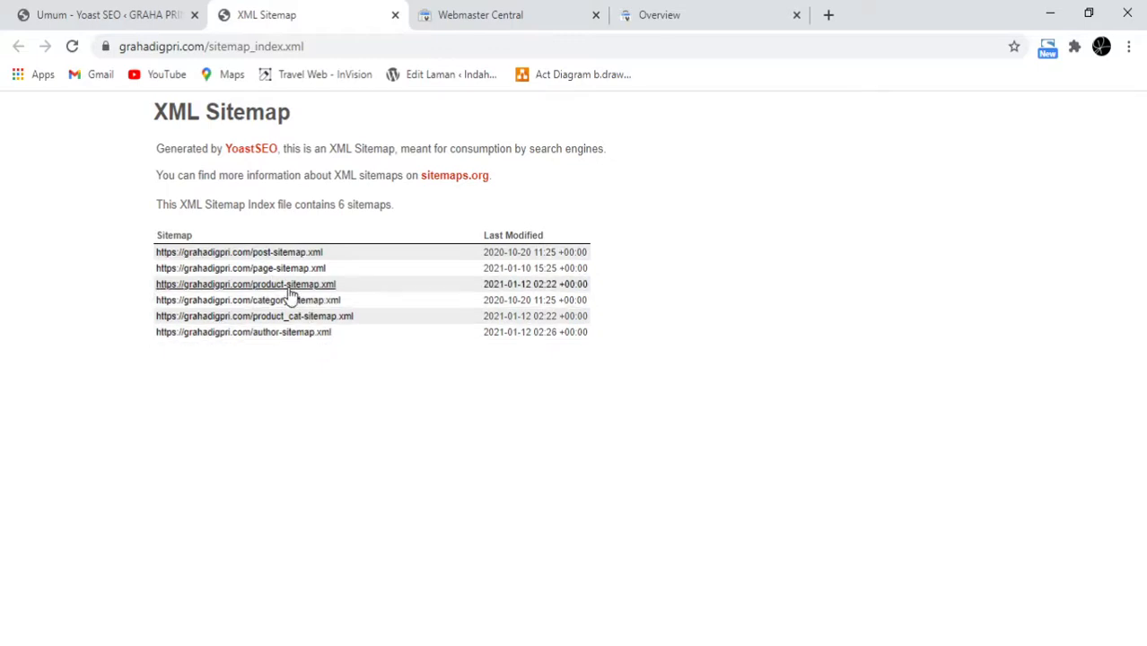
scroll(277, 363, up, 5)
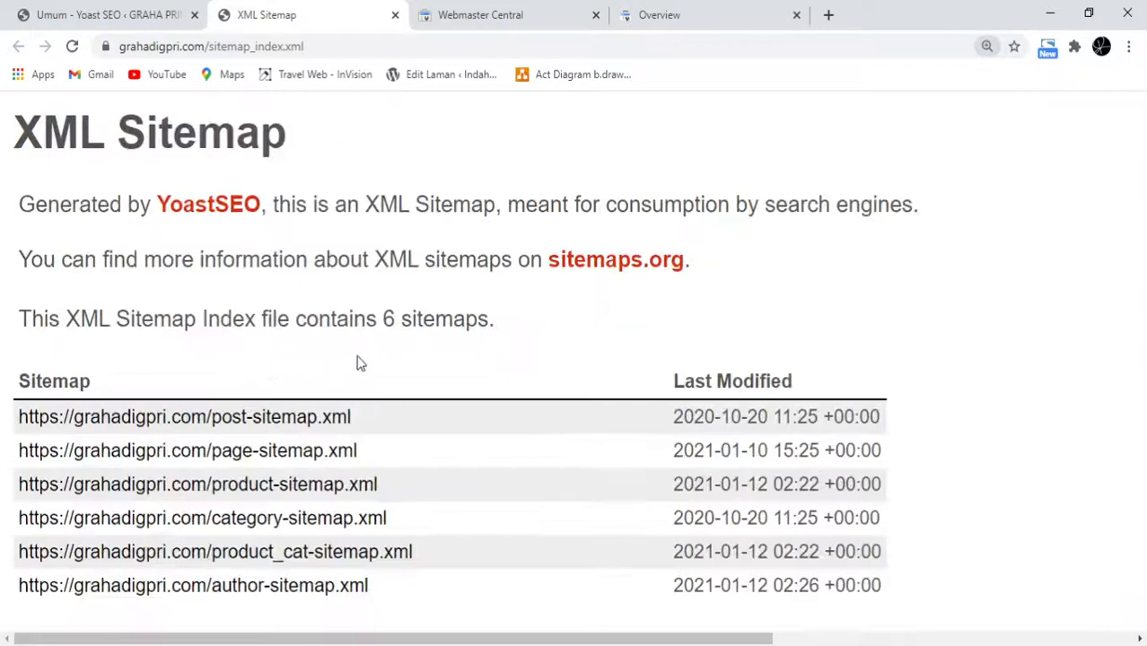
scroll(398, 324, right, 1)
scroll(398, 324, left, 1)
Step: Switch to Search Console, close the Webmaster Central page, and open the Sitemaps report for grahadigpri.com
click(662, 11)
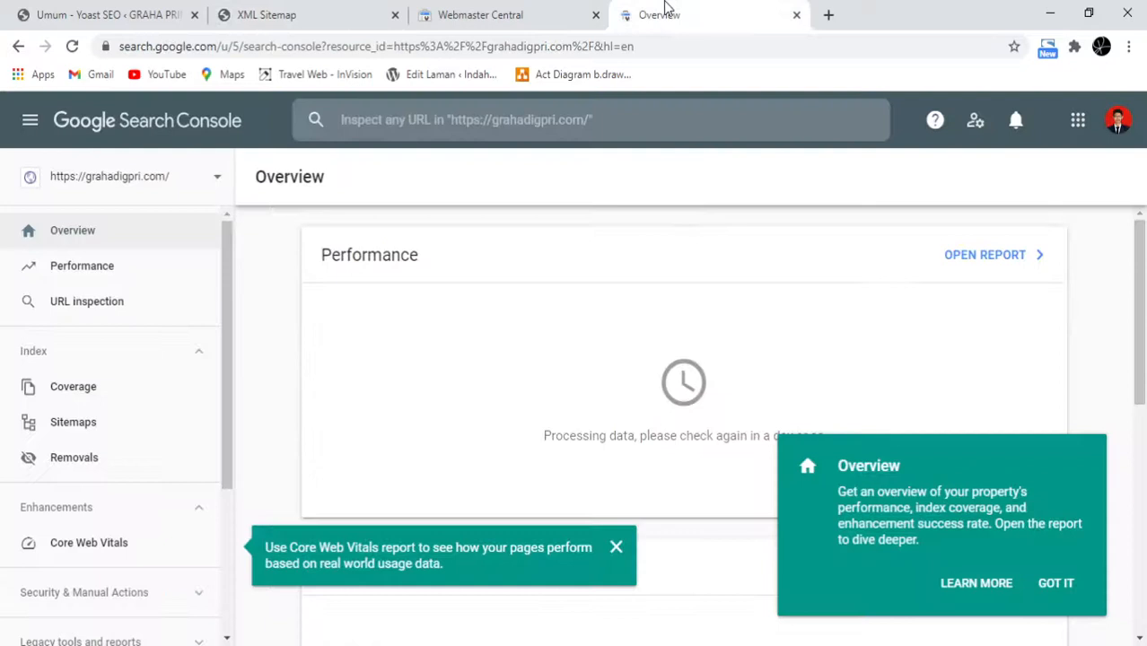
click(596, 17)
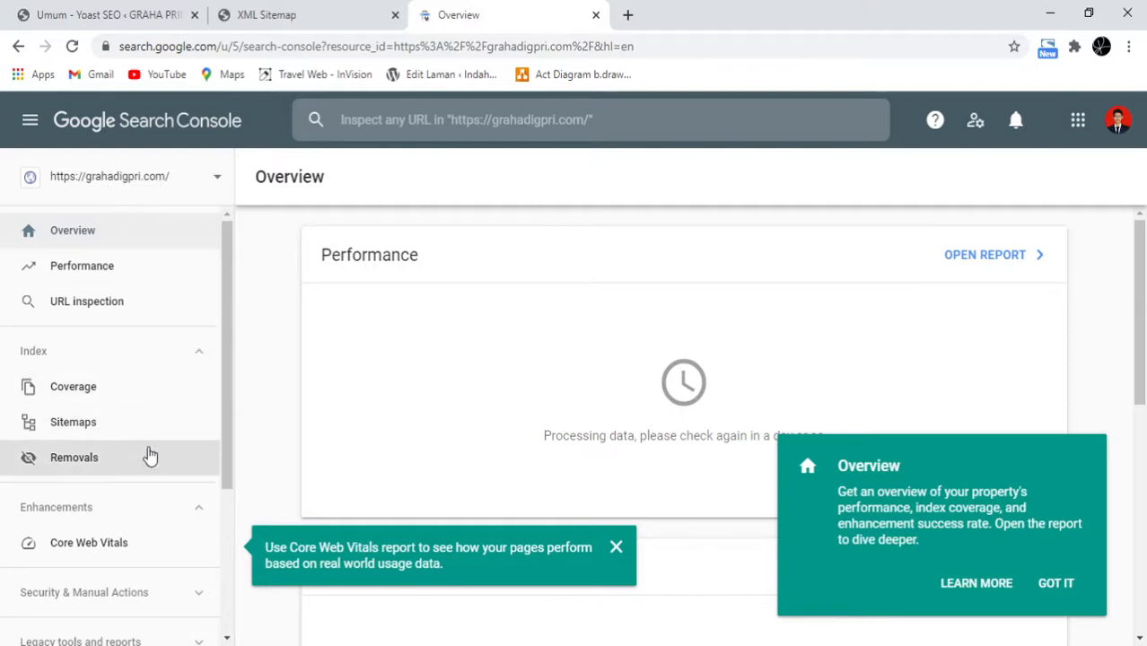
click(75, 424)
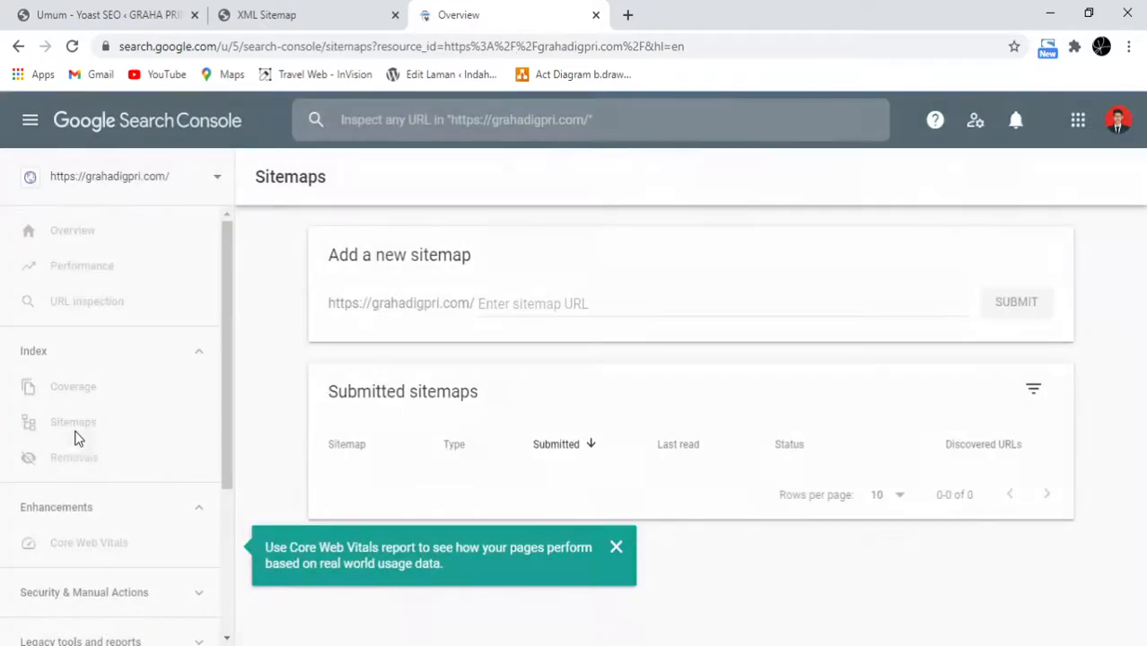
drag(477, 305, 340, 312)
click(331, 318)
click(339, 312)
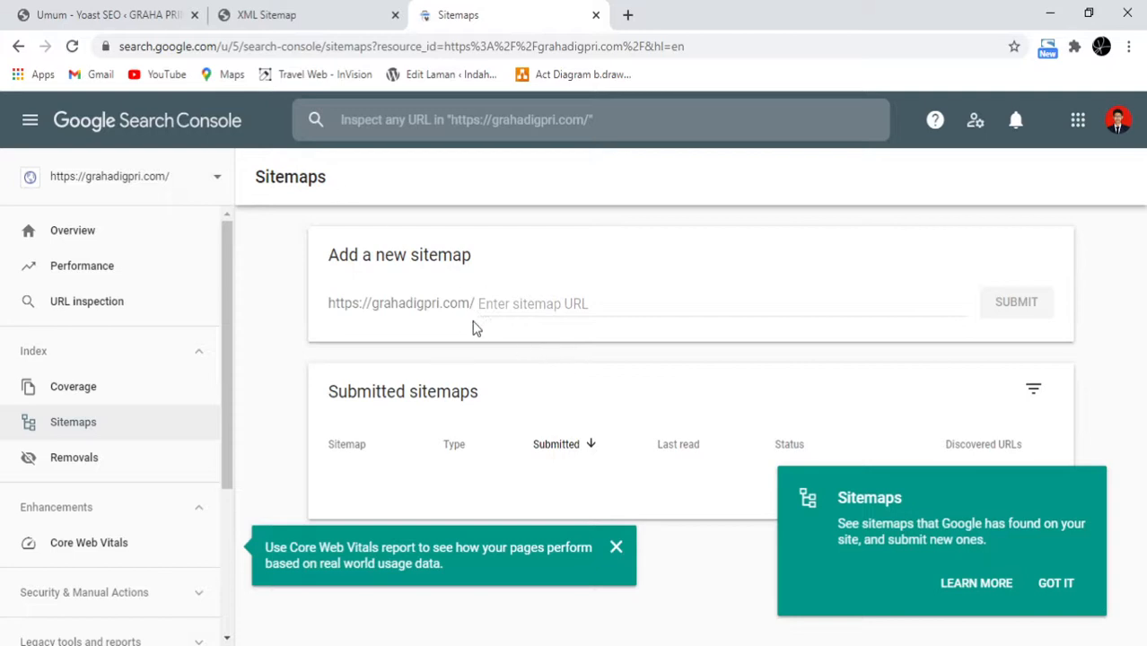
Step: Copy "post-sitemap.xml" from the XML sitemap index and enter it as the new sitemap URL in Search Console
click(300, 25)
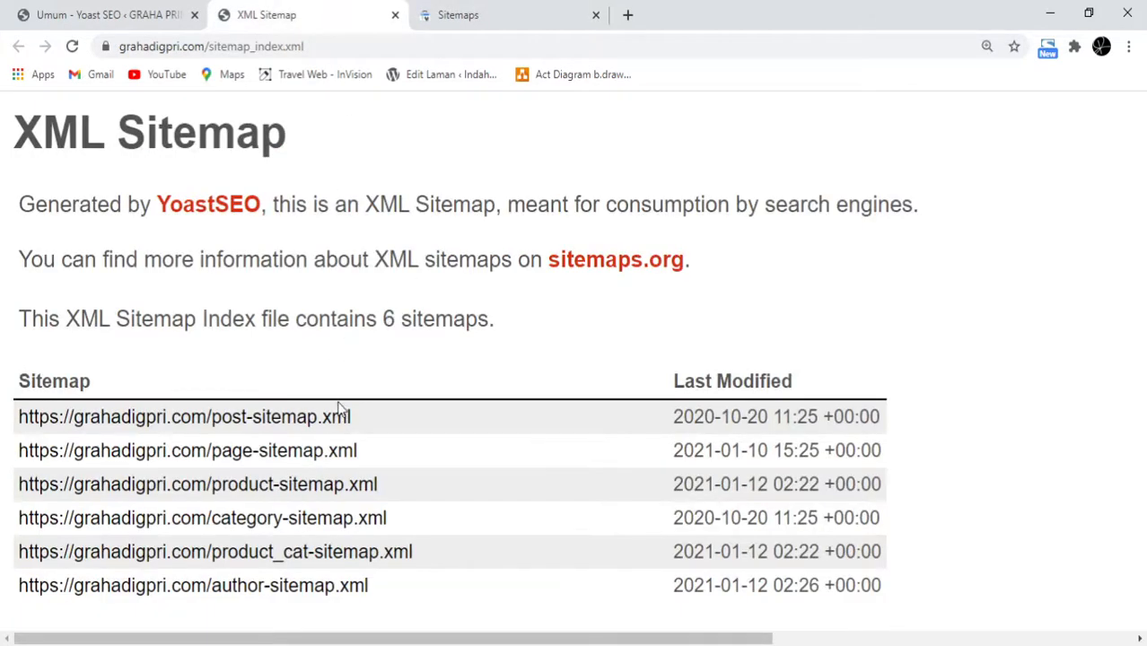
mouse_move(378, 426)
mouse_down()
mouse_move(216, 419)
mouse_move(400, 430)
mouse_up()
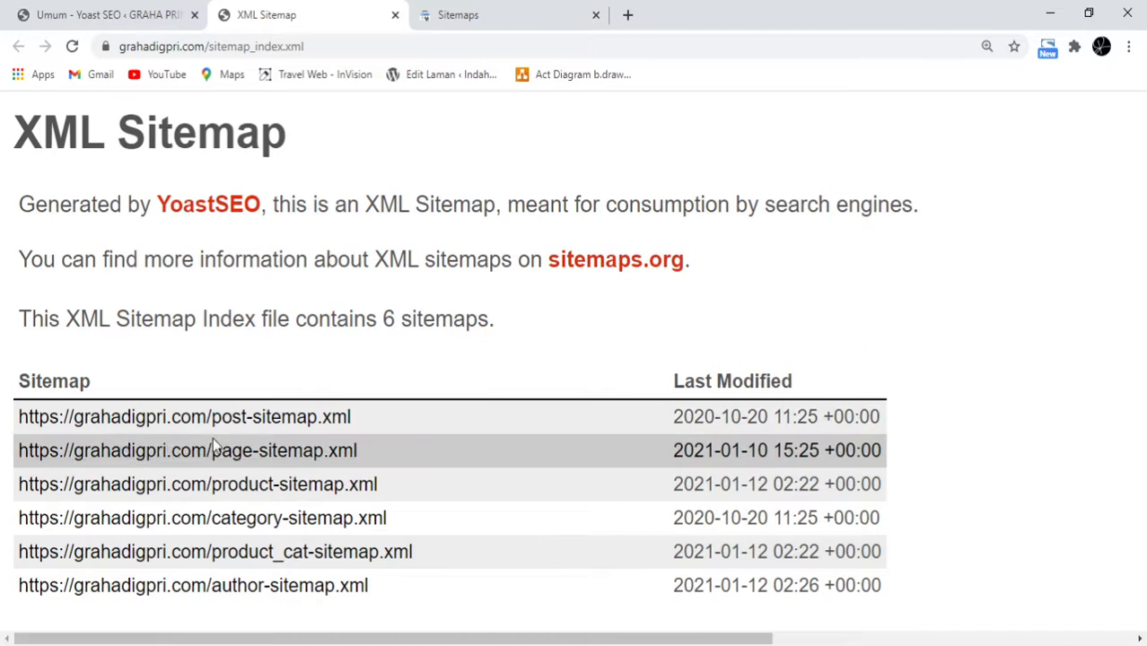
drag(368, 422, 214, 440)
key(ctrl+c)
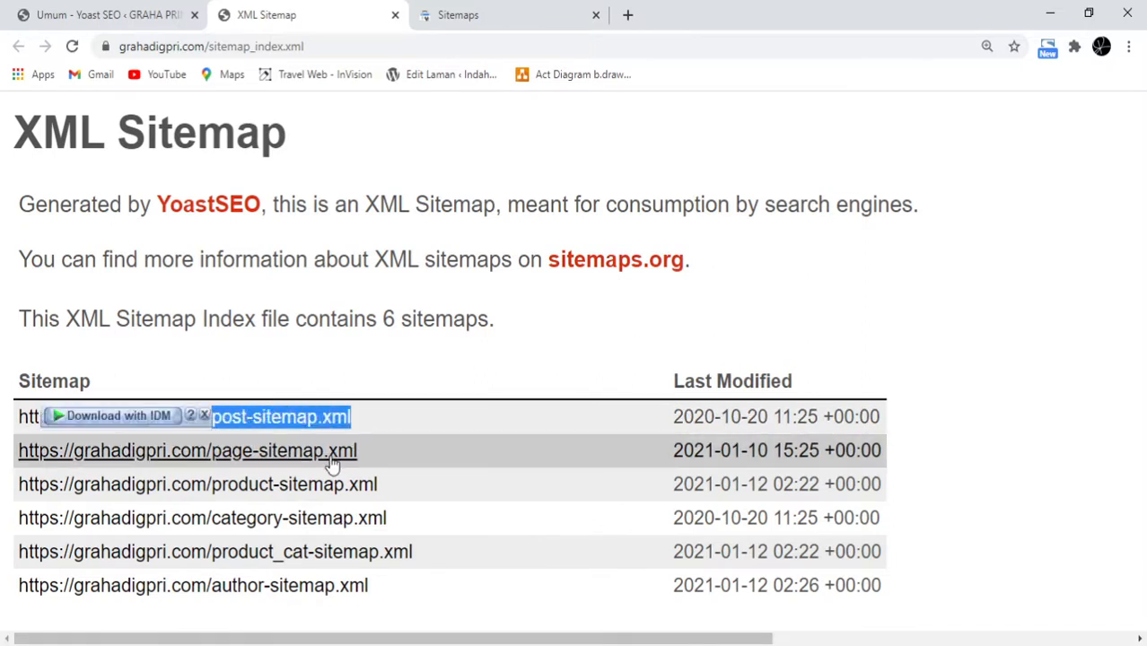
click(526, 13)
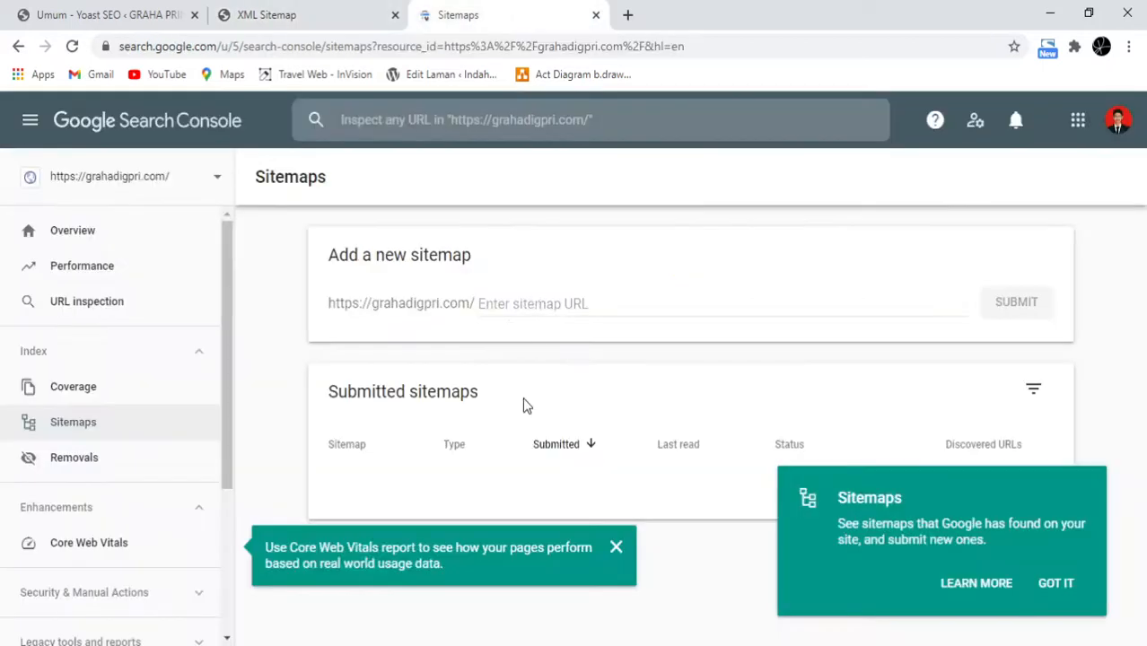
click(534, 303)
key(ctrl+v)
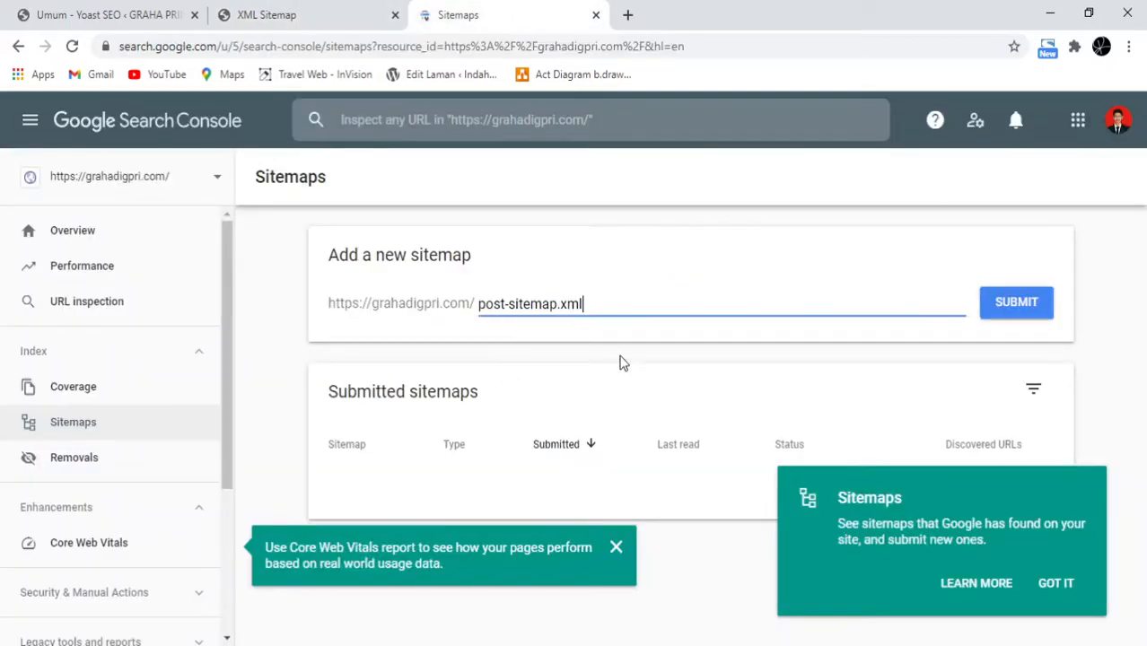
Step: Compare the other sitemaps in the index with the sitemap URL entered in Search Console, and open URL inspection
click(285, 14)
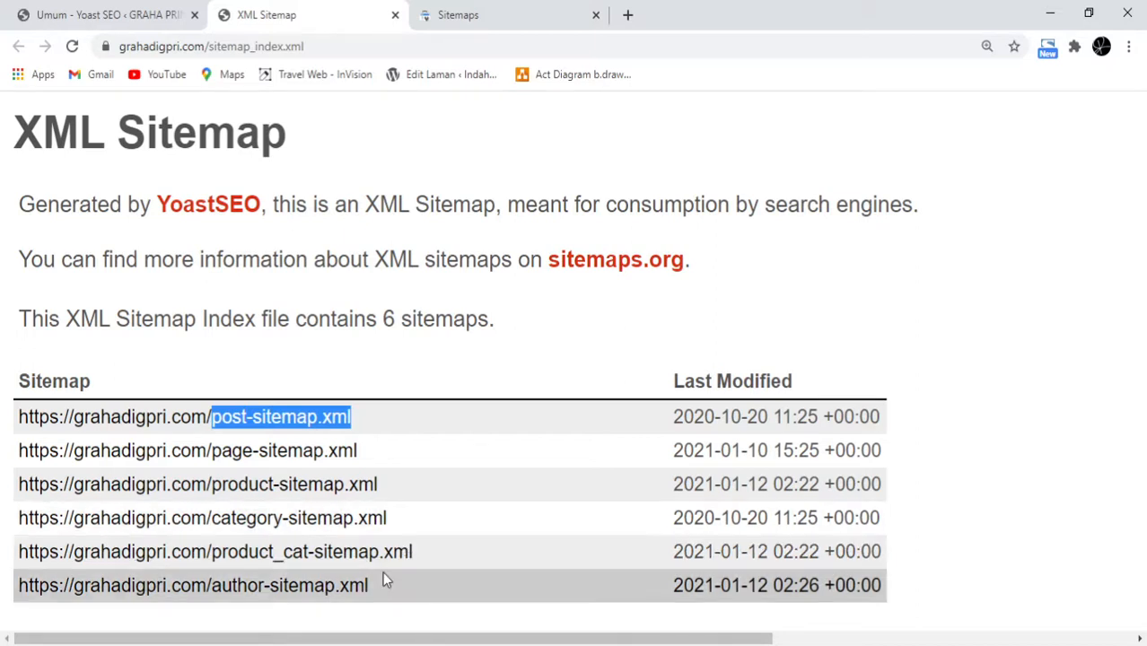
click(545, 16)
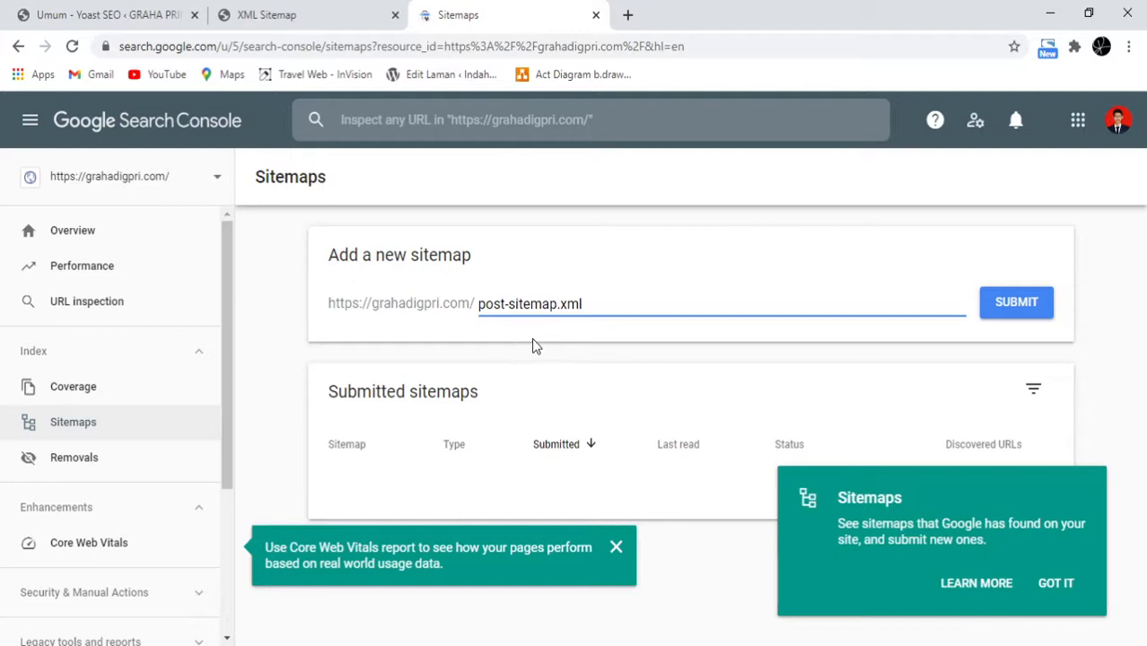
drag(635, 306, 389, 312)
click(474, 332)
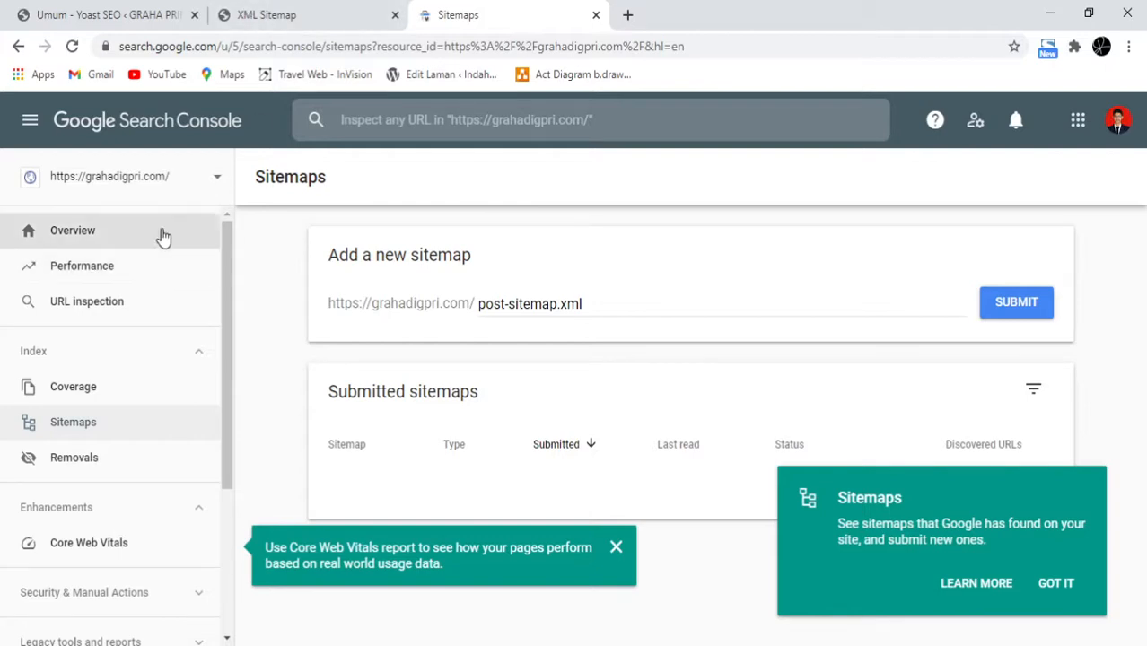
click(99, 313)
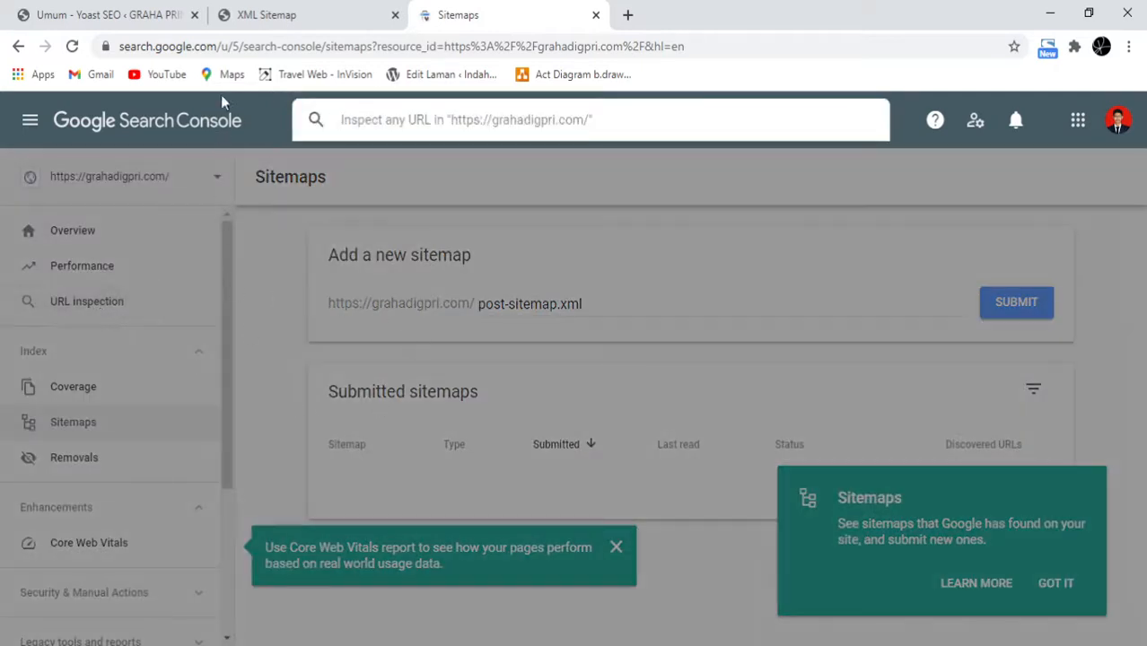
Step: Return to the Yoast SEO settings, reset the page zoom, and open the Graha Printing home page in a new browser tab
click(174, 19)
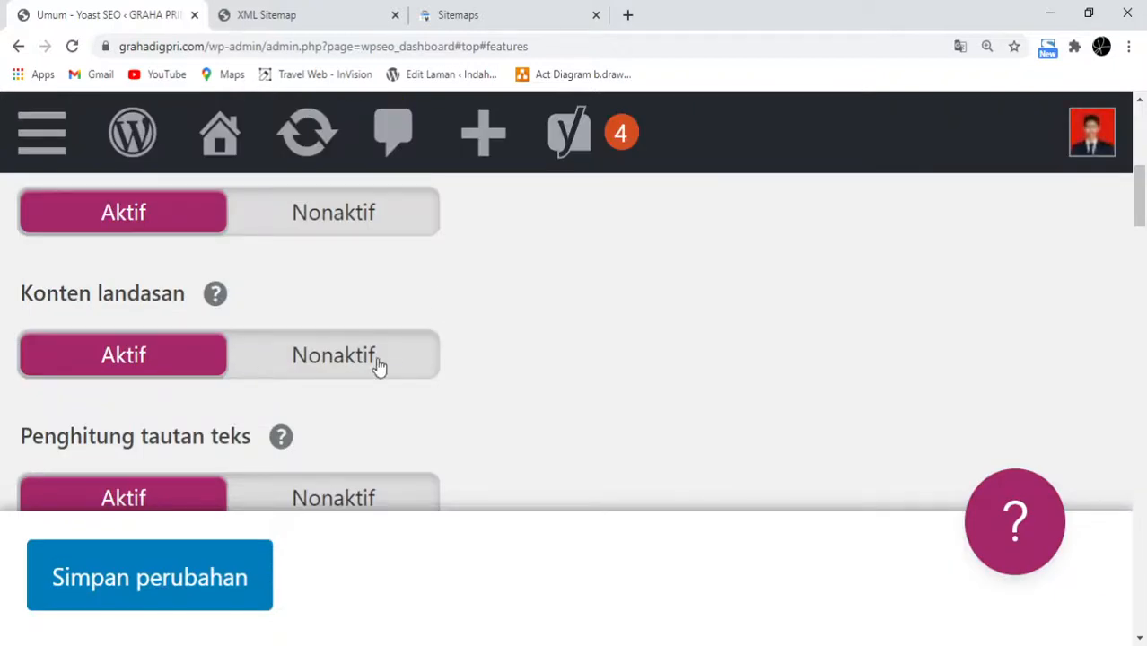
click(986, 47)
click(986, 76)
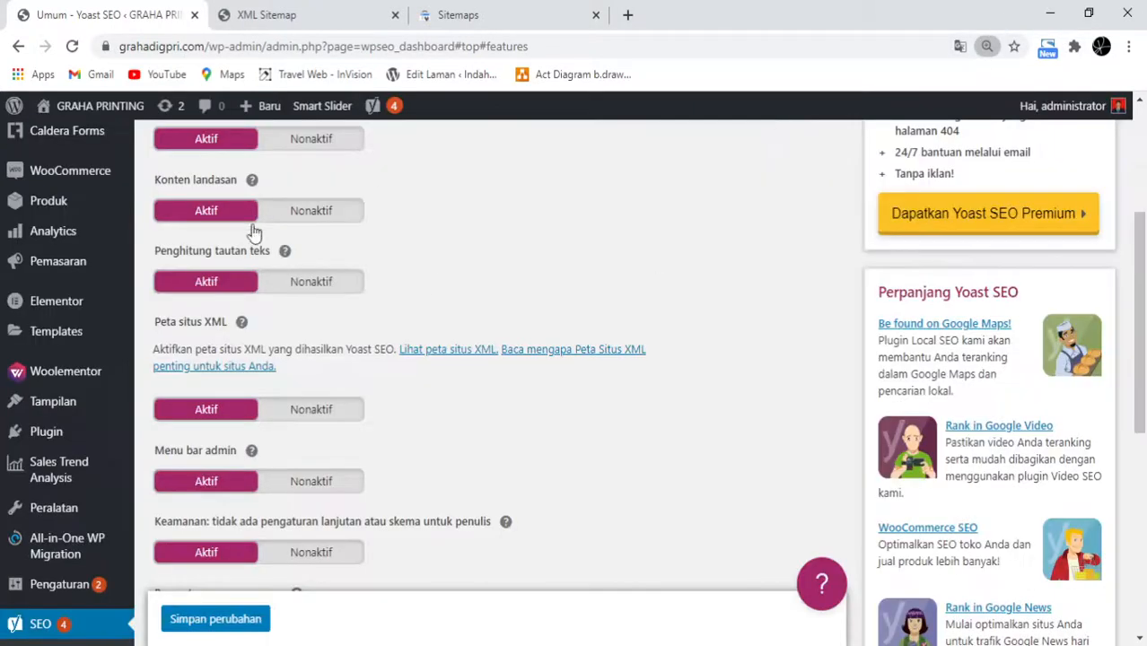
middle_click(100, 105)
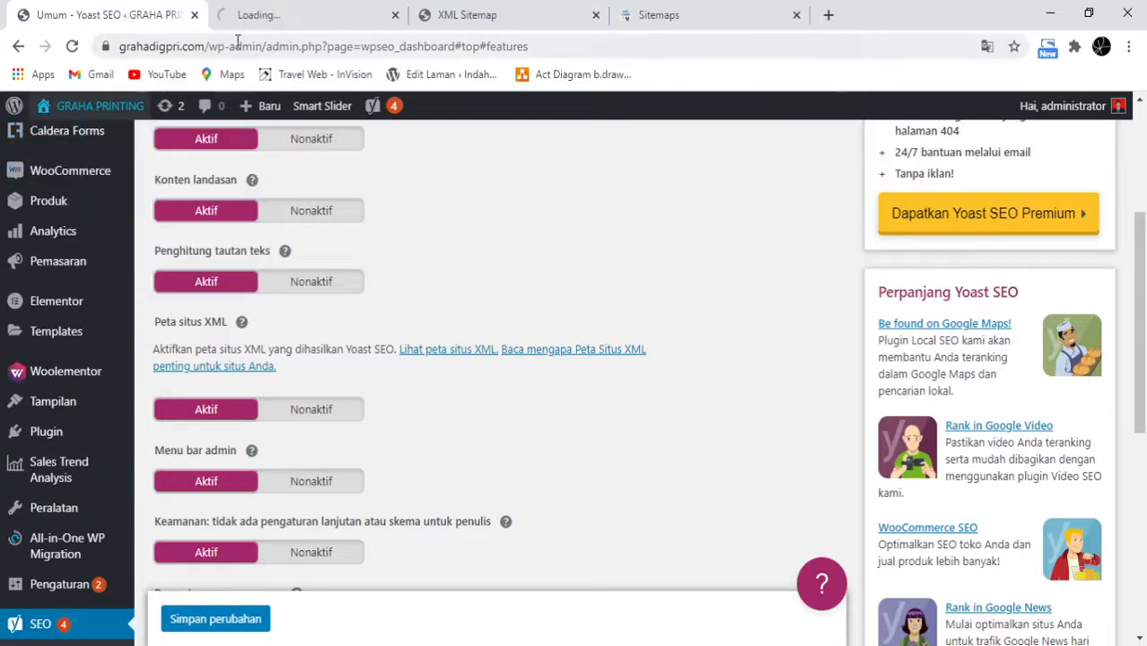
click(284, 17)
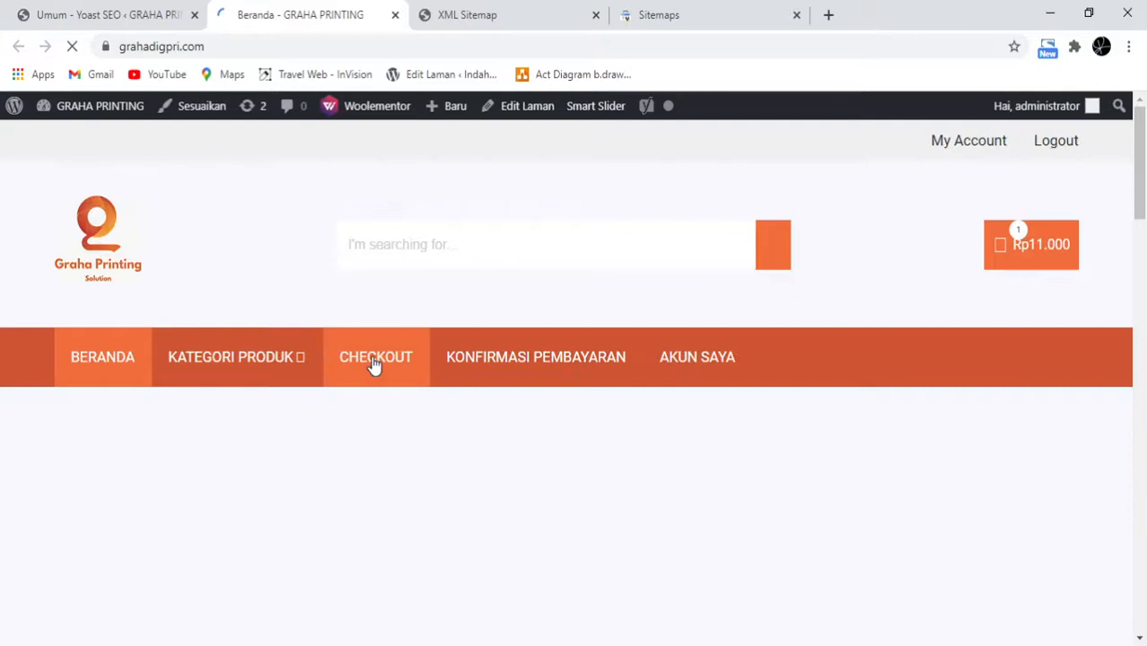
Step: Look through the Graha Printing home page, including its banner, product categories, service badges and footer
scroll(375, 367, down, 1)
scroll(378, 379, down, 10)
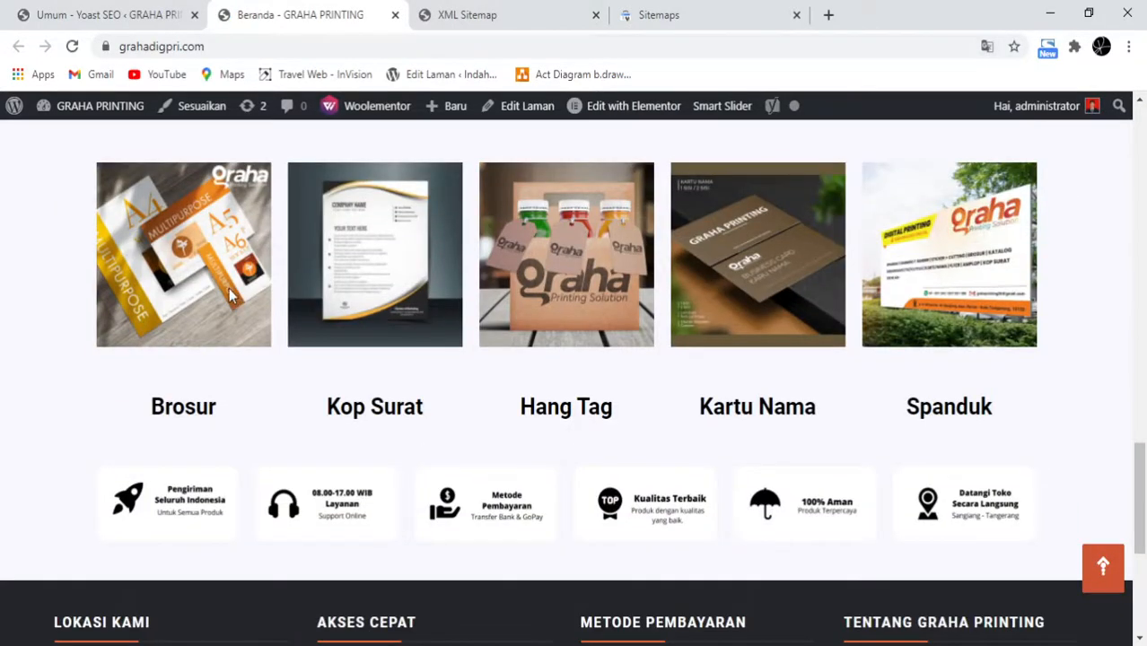
scroll(581, 467, down, 3)
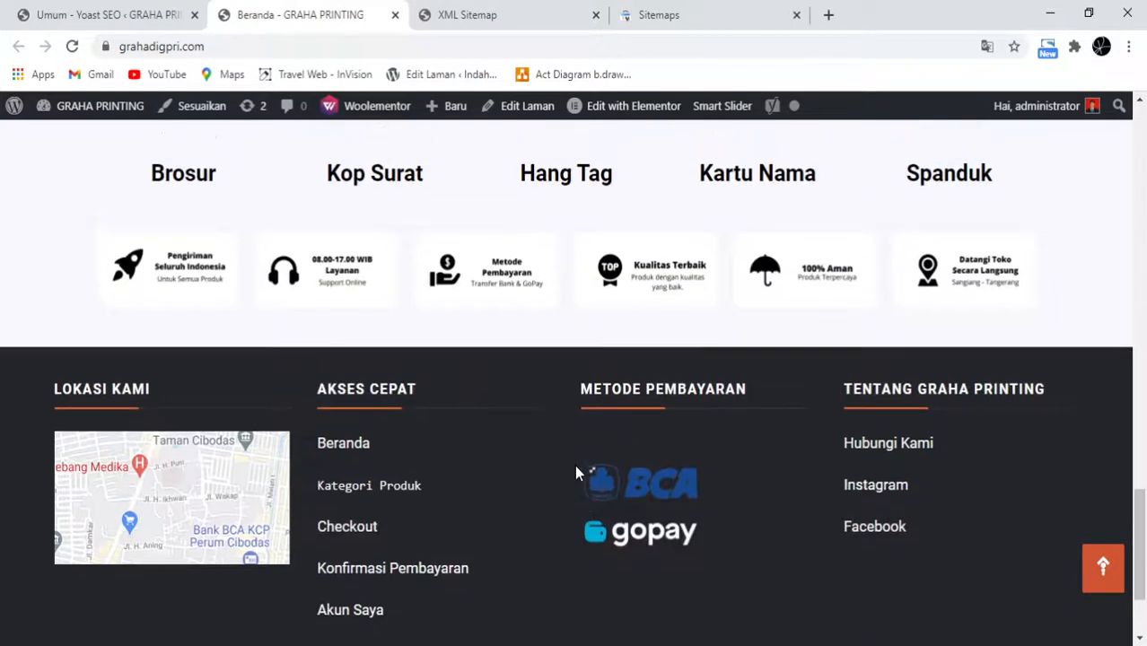
scroll(576, 473, up, 4)
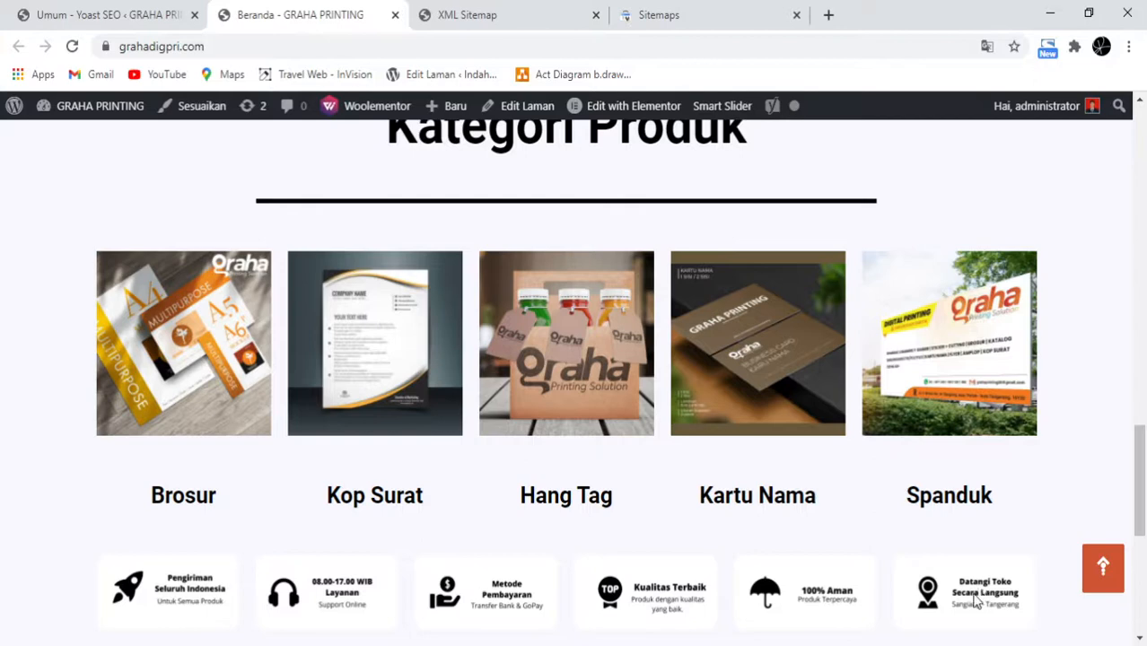
scroll(897, 502, up, 2)
scroll(592, 314, down, 3)
scroll(555, 356, up, 15)
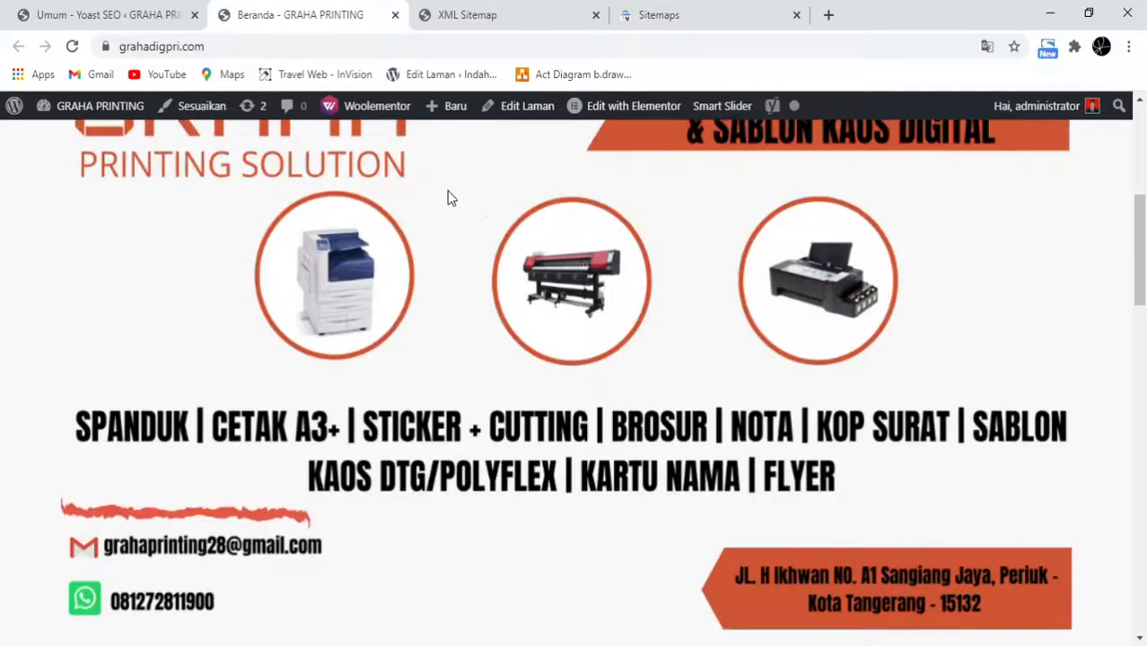
scroll(447, 198, up, 5)
Step: Open the "Cetak Brosur / Flyer A4 21×10 cm 1/3" product from the Kategori Produk page and copy its URL
mouse_move(294, 354)
click(261, 359)
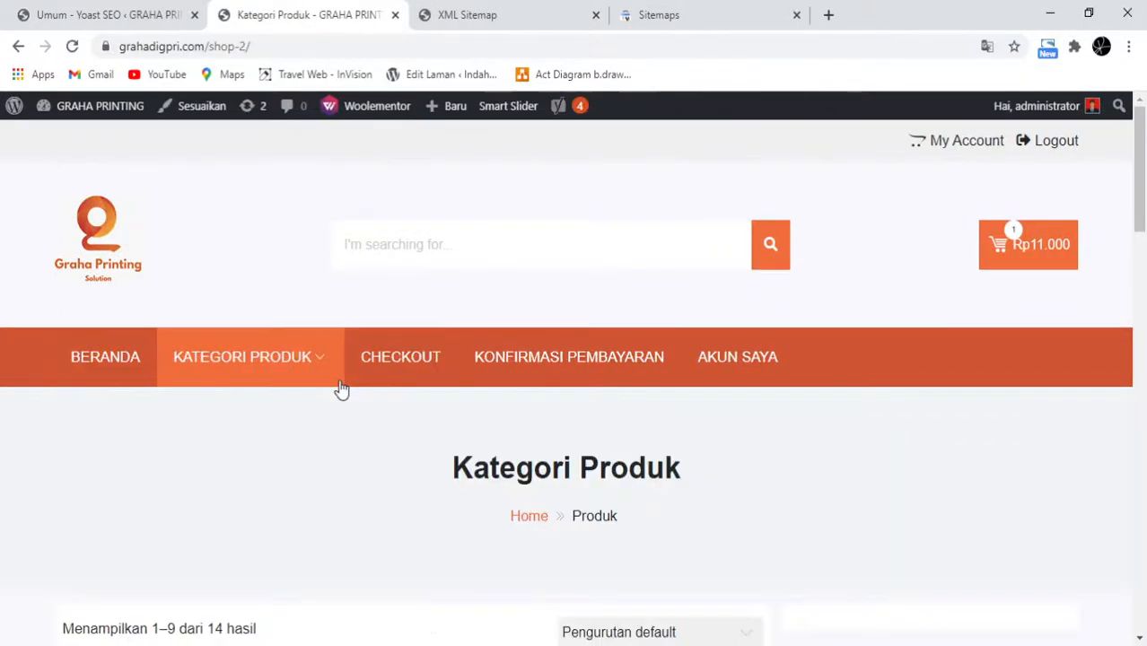
scroll(341, 388, down, 6)
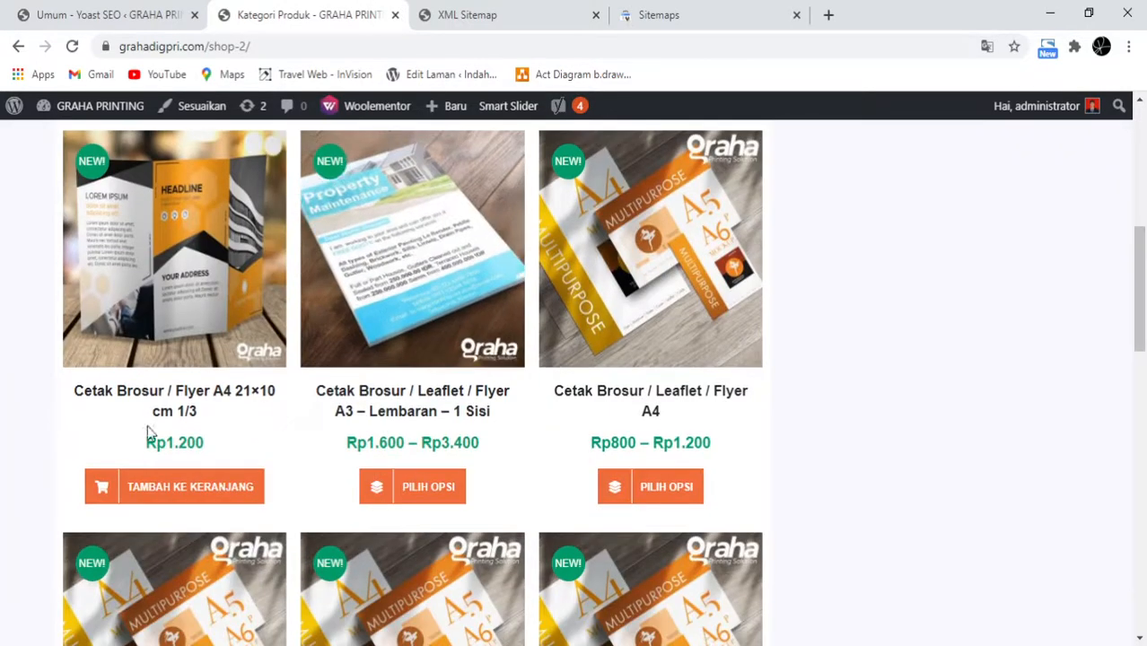
click(187, 401)
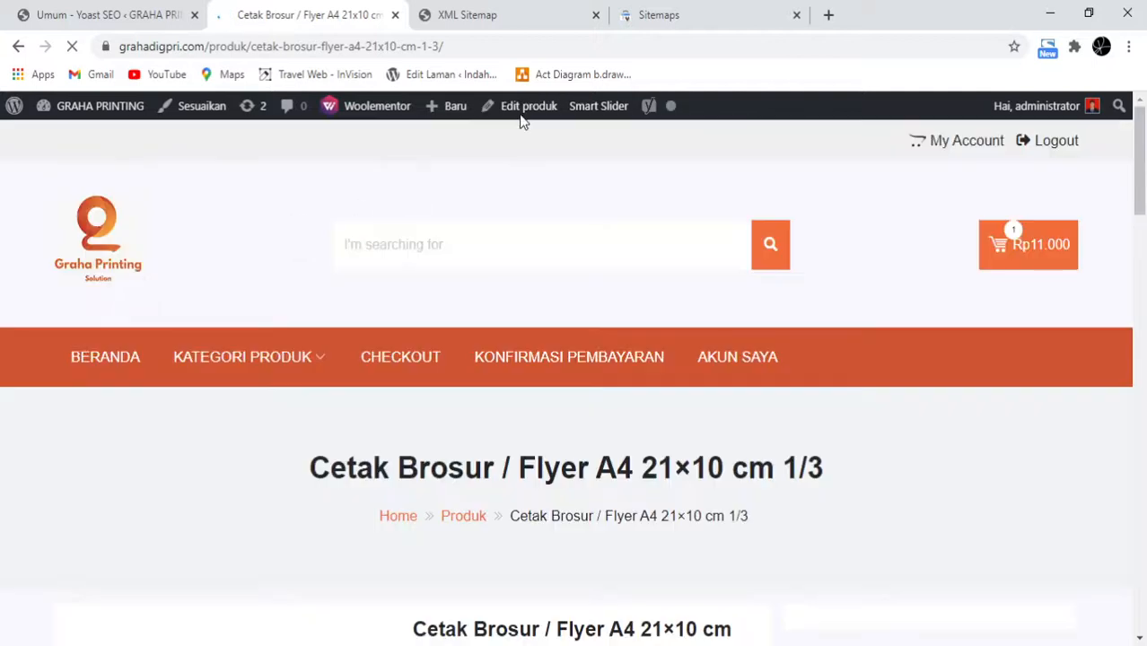
click(447, 52)
key(ctrl+c)
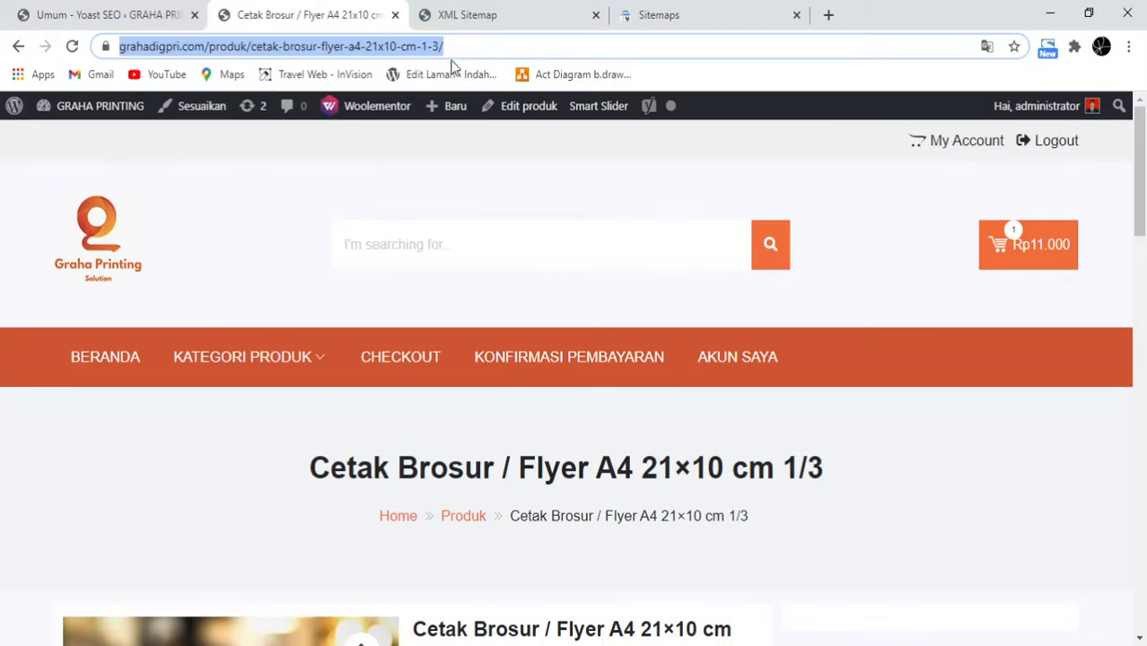
click(668, 13)
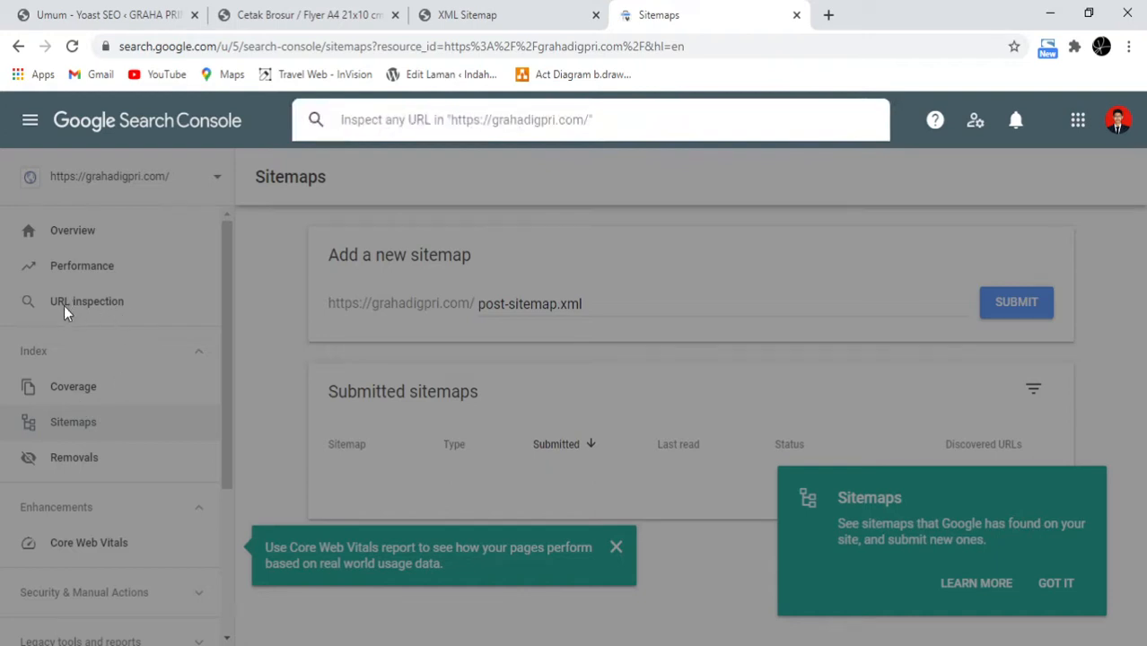
click(409, 139)
key(ctrl+v)
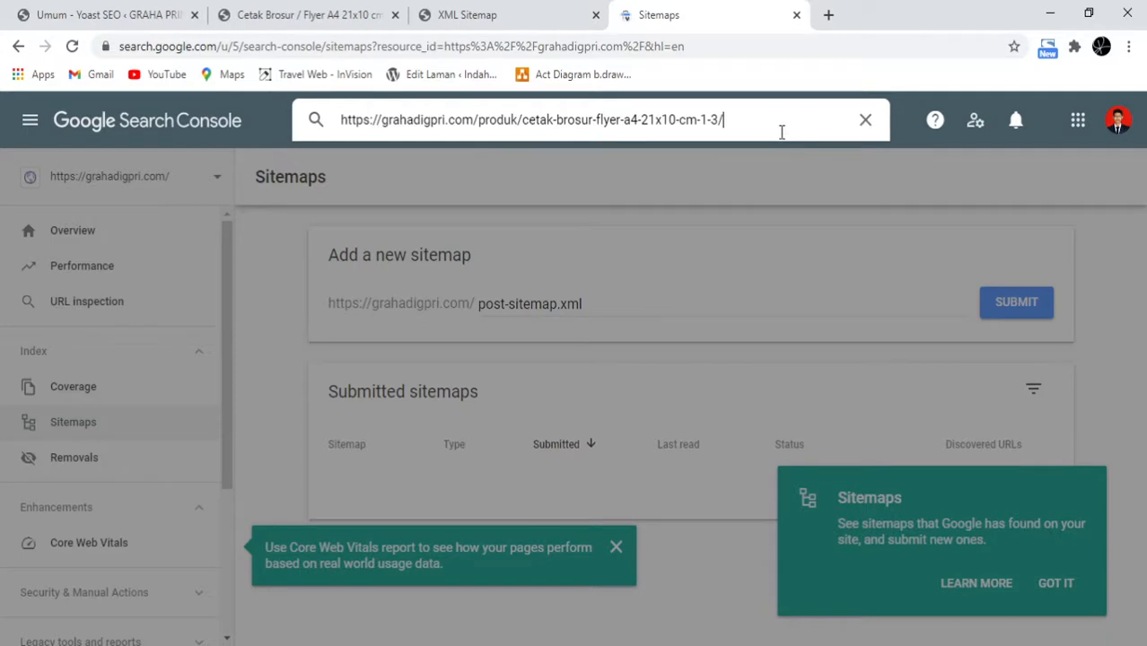
key(Return)
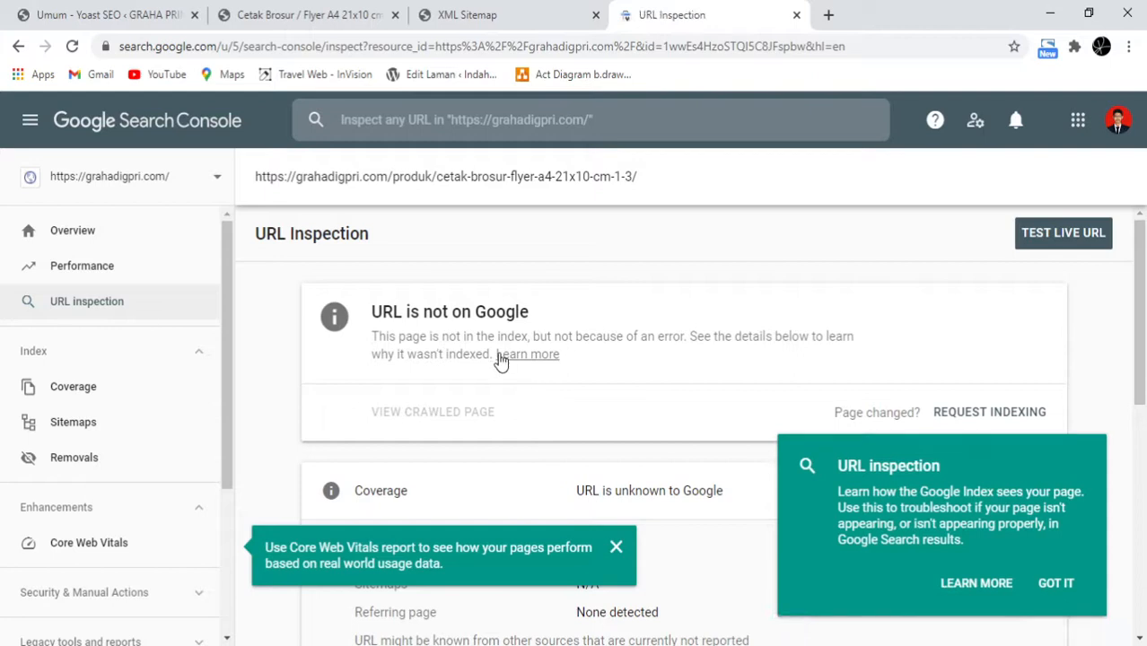
Step: Review the inspected product URL's coverage, crawl and indexing details, and run a live test of the URL
scroll(507, 363, down, 1)
scroll(517, 386, up, 1)
scroll(477, 345, down, 3)
scroll(484, 373, down, 2)
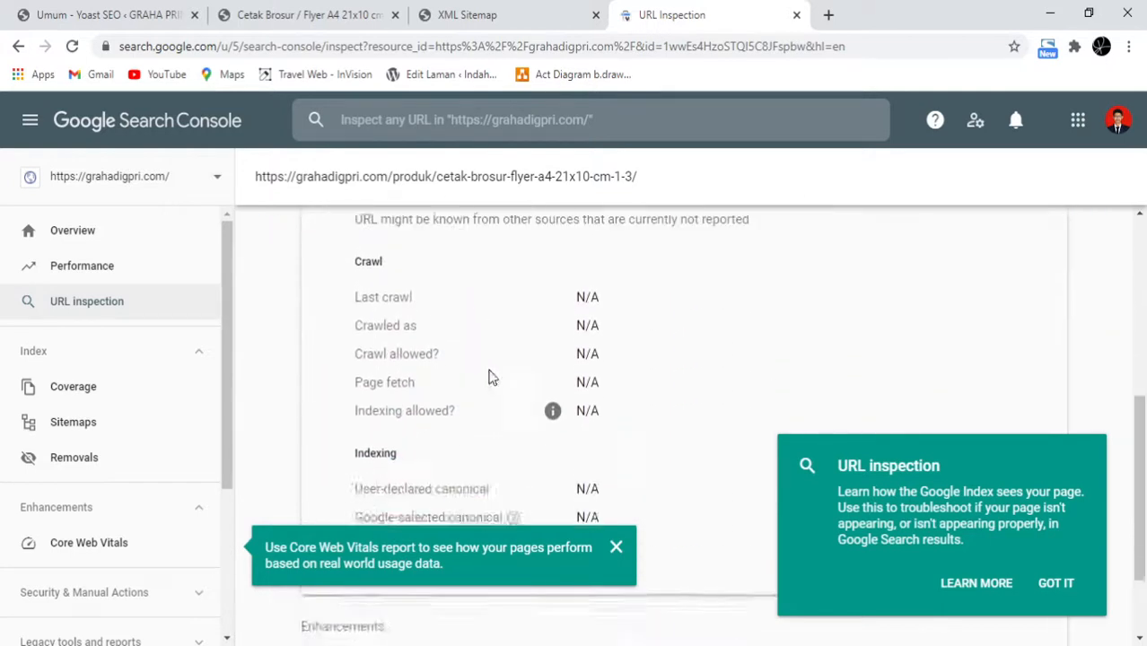
scroll(489, 376, up, 5)
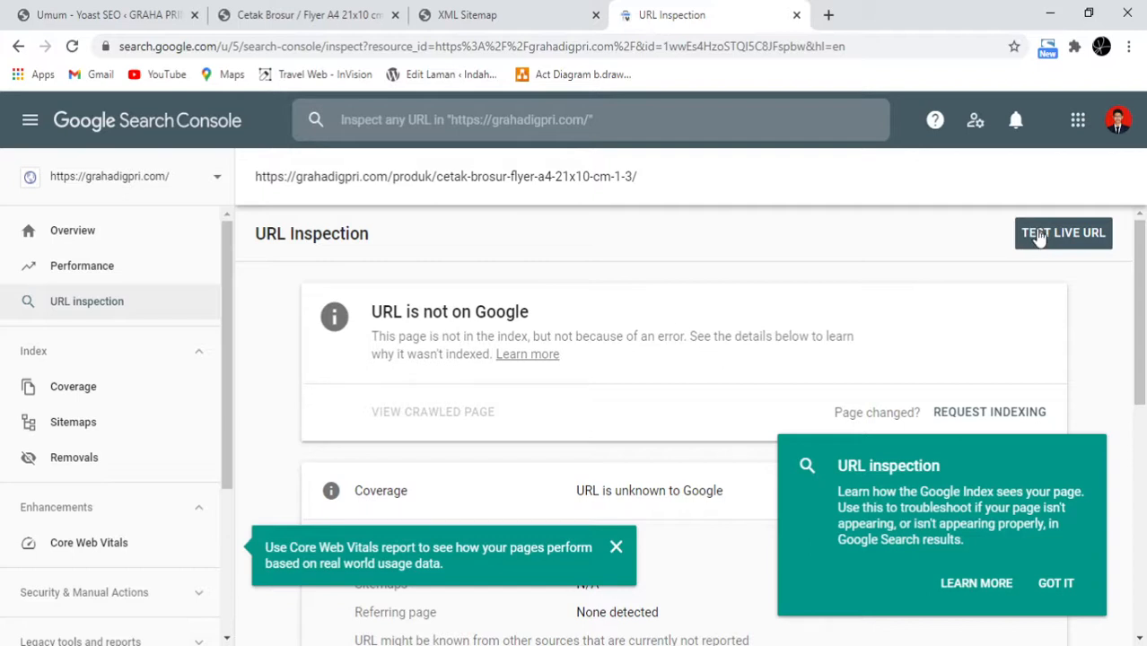
click(1068, 241)
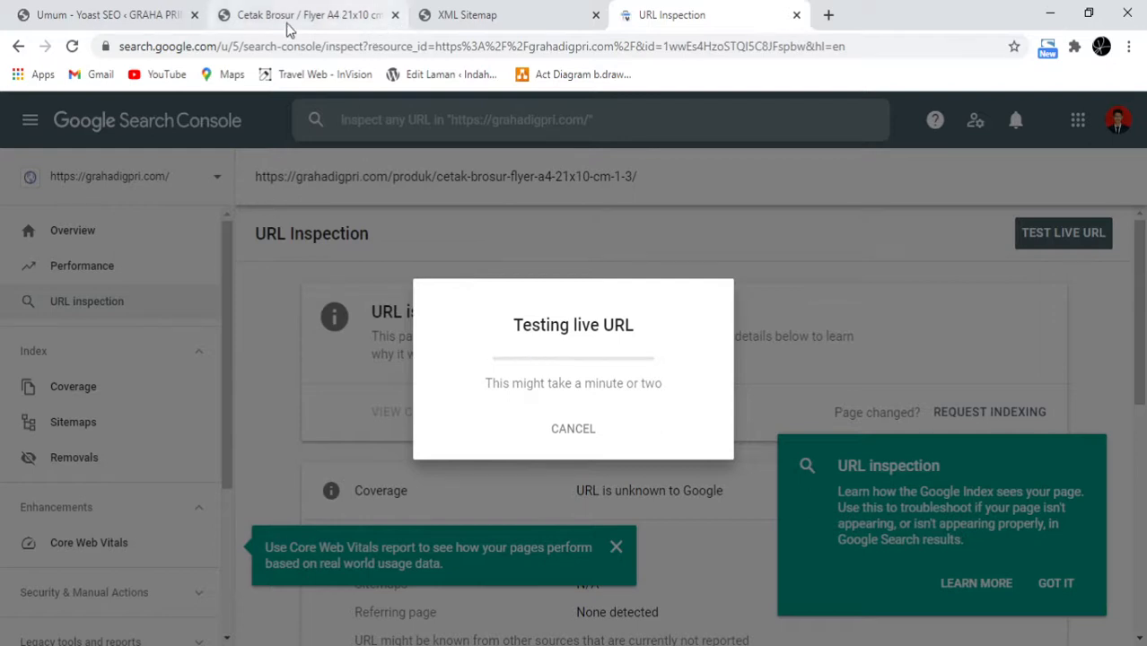
click(258, 8)
scroll(333, 409, down, 4)
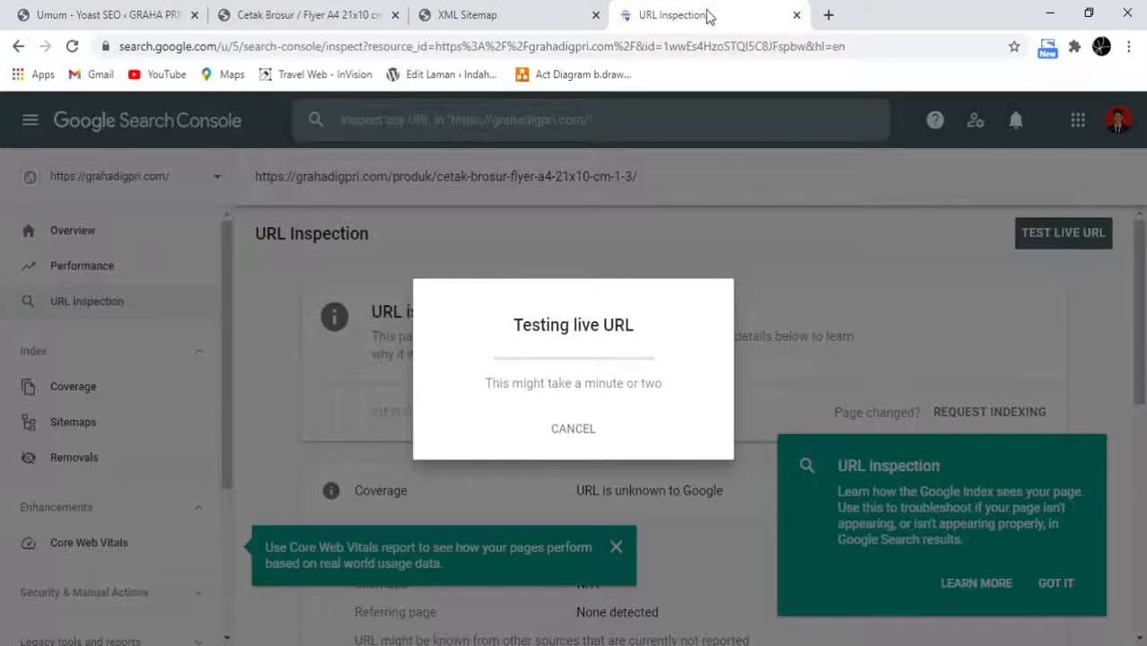
click(710, 12)
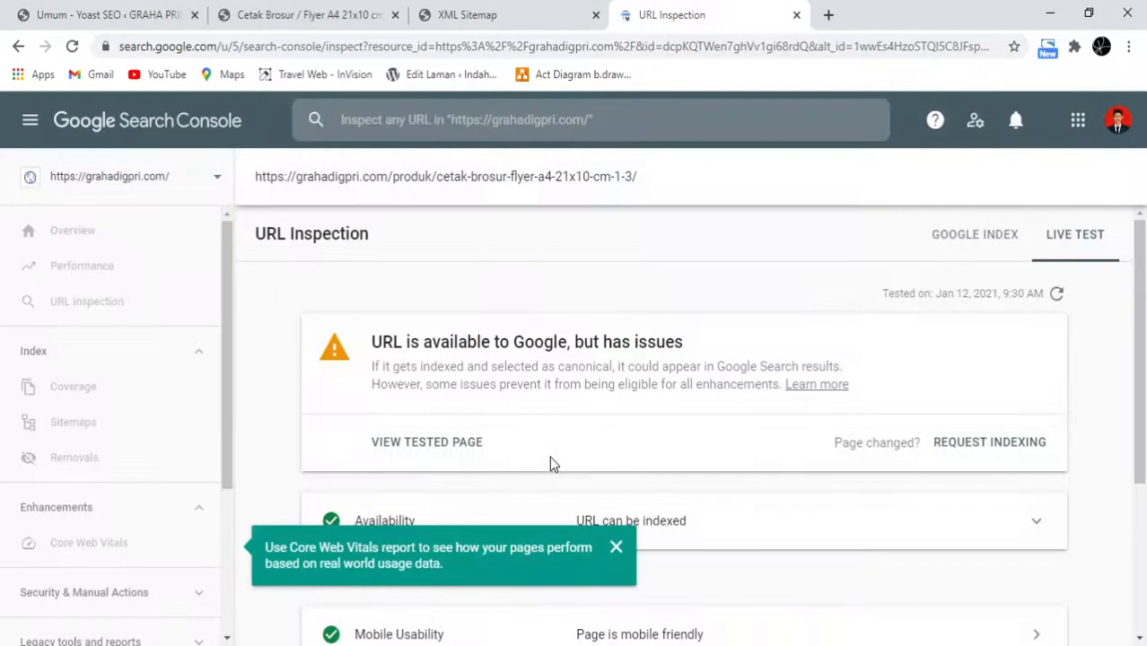
Step: Check the live test's availability and enhancement results, and dismiss the URL inspection and Core Web Vitals tips
scroll(574, 338, down, 1)
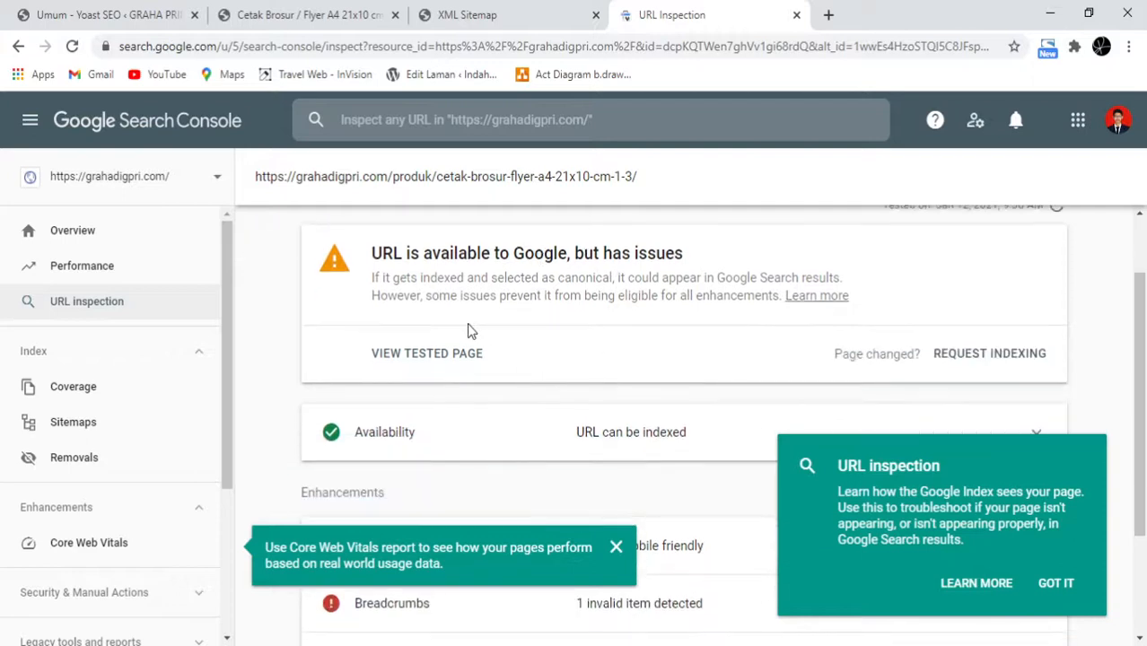
scroll(395, 332, down, 2)
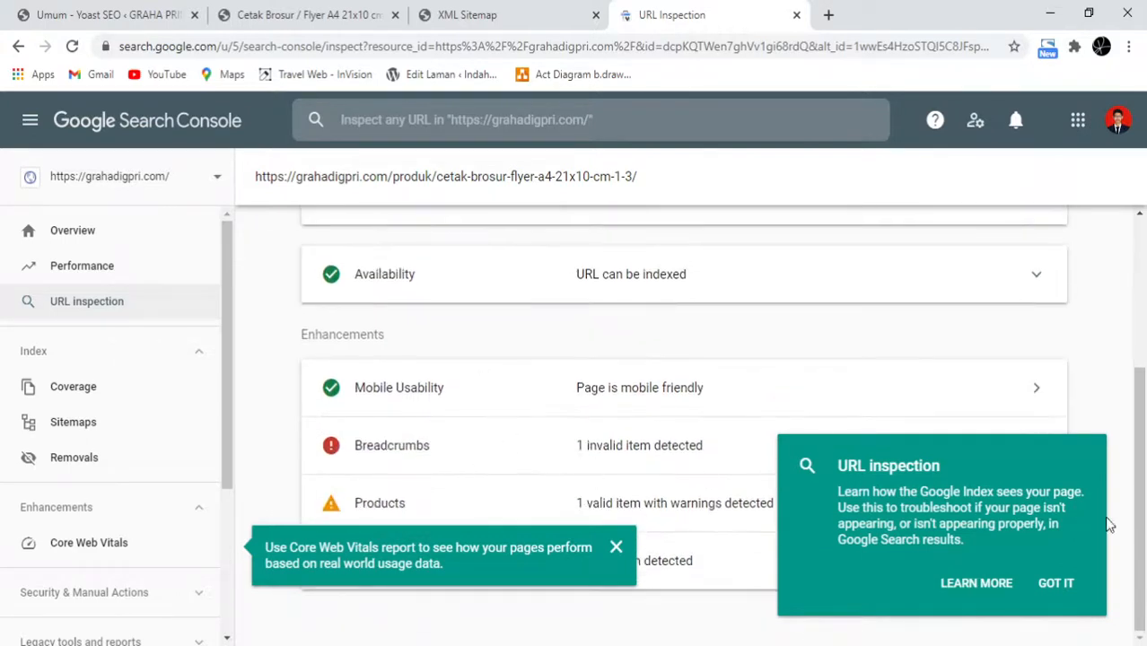
click(1059, 588)
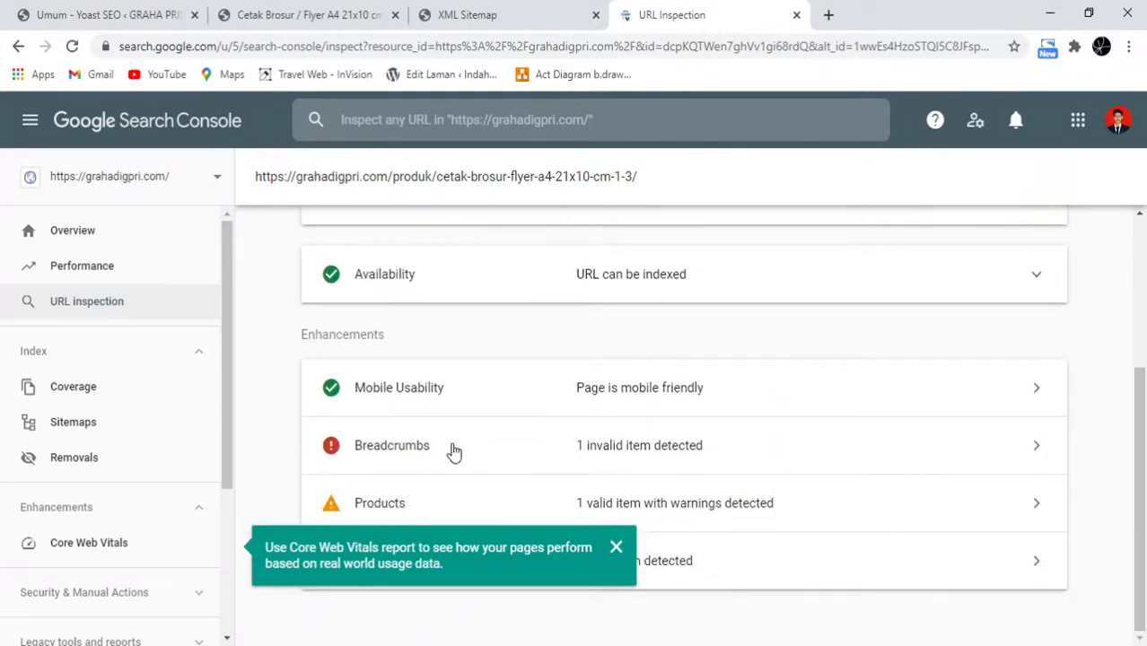
click(615, 546)
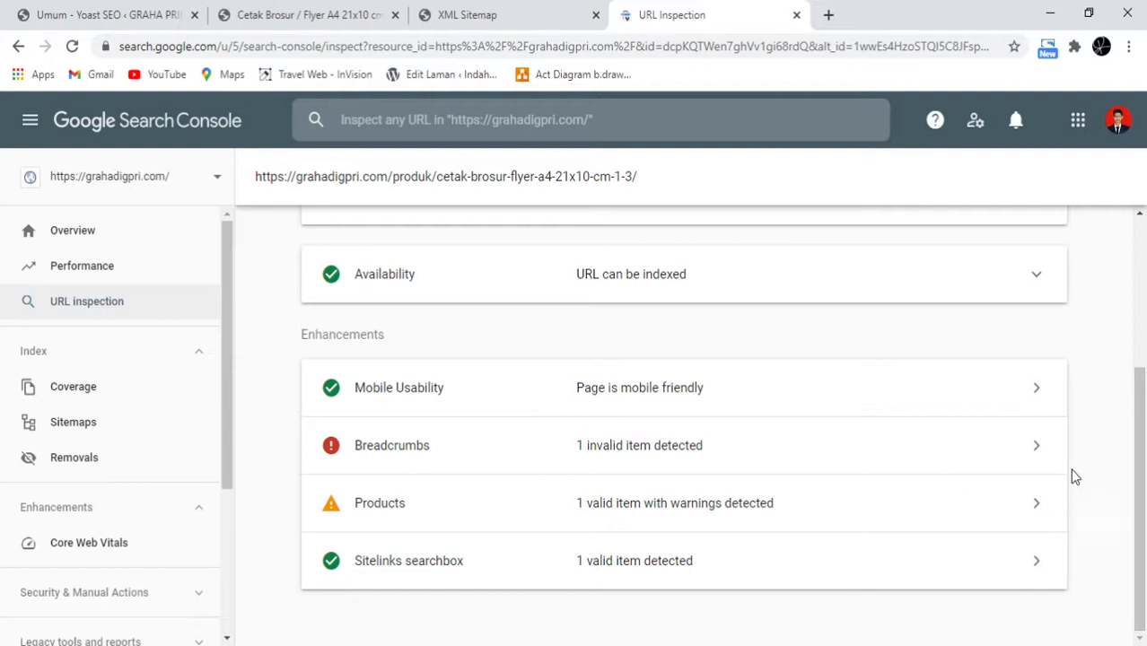
Step: Examine the Breadcrumbs issue found by the live test, and return to the overall URL inspection results
click(1036, 453)
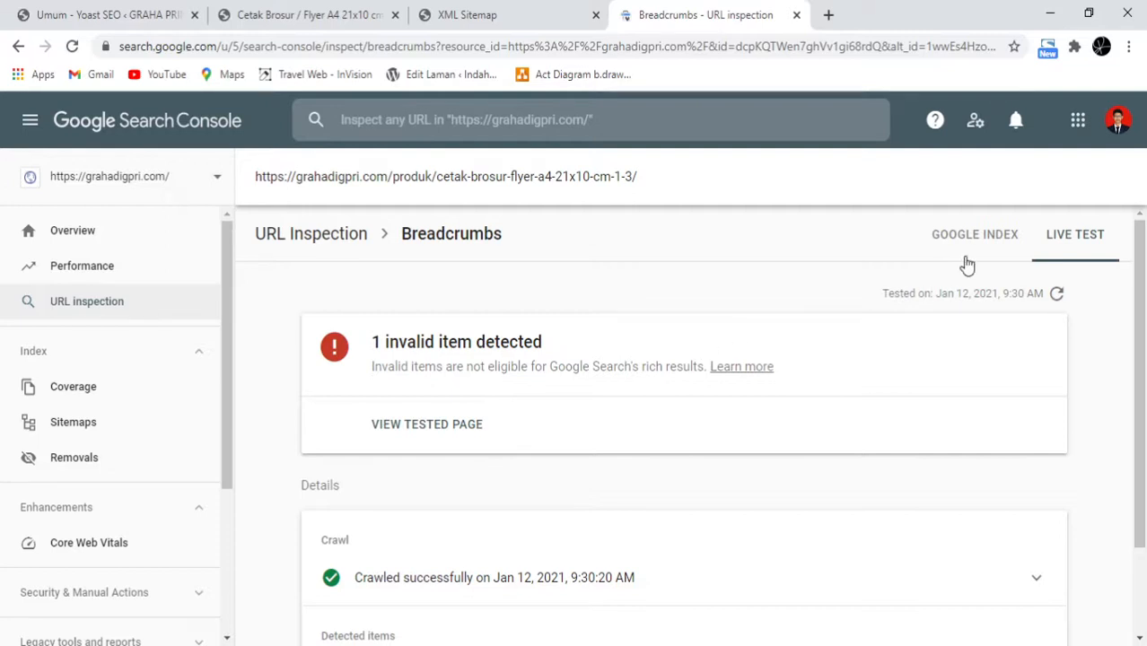
click(349, 237)
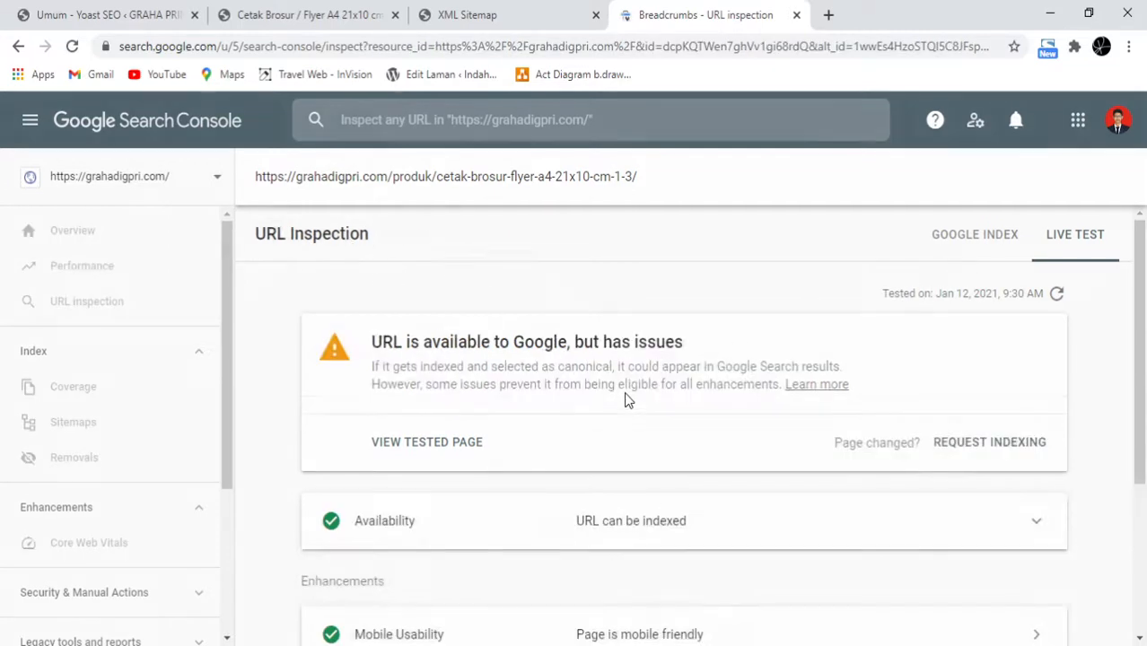
scroll(625, 428, down, 3)
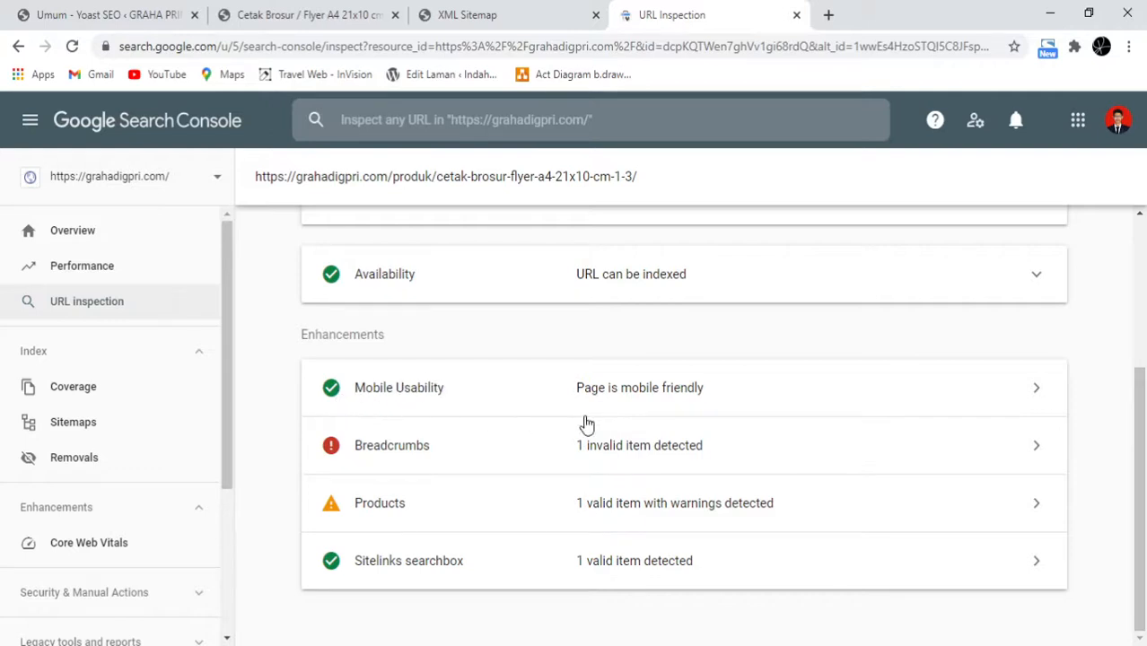
scroll(681, 426, up, 3)
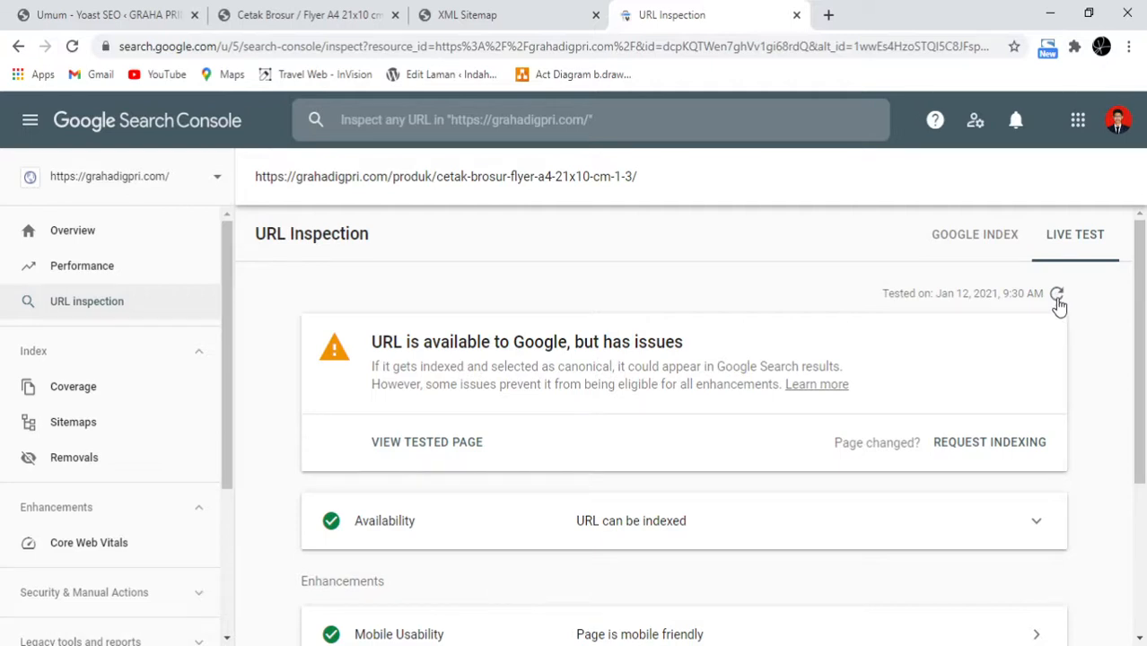
scroll(1041, 332, down, 2)
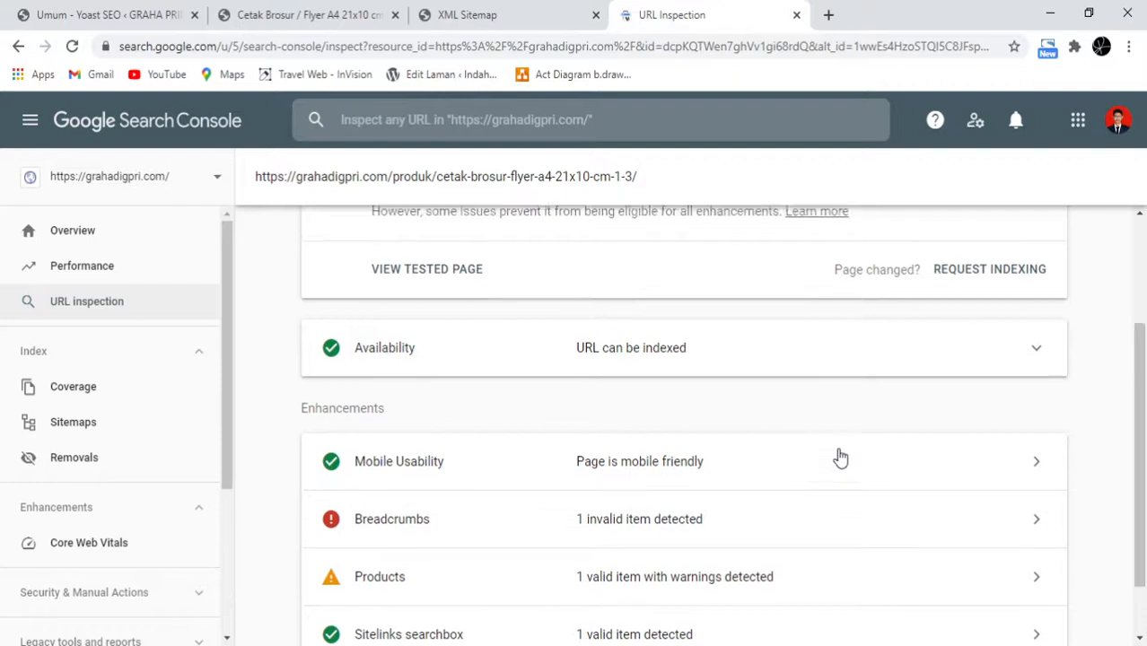
scroll(898, 484, up, 2)
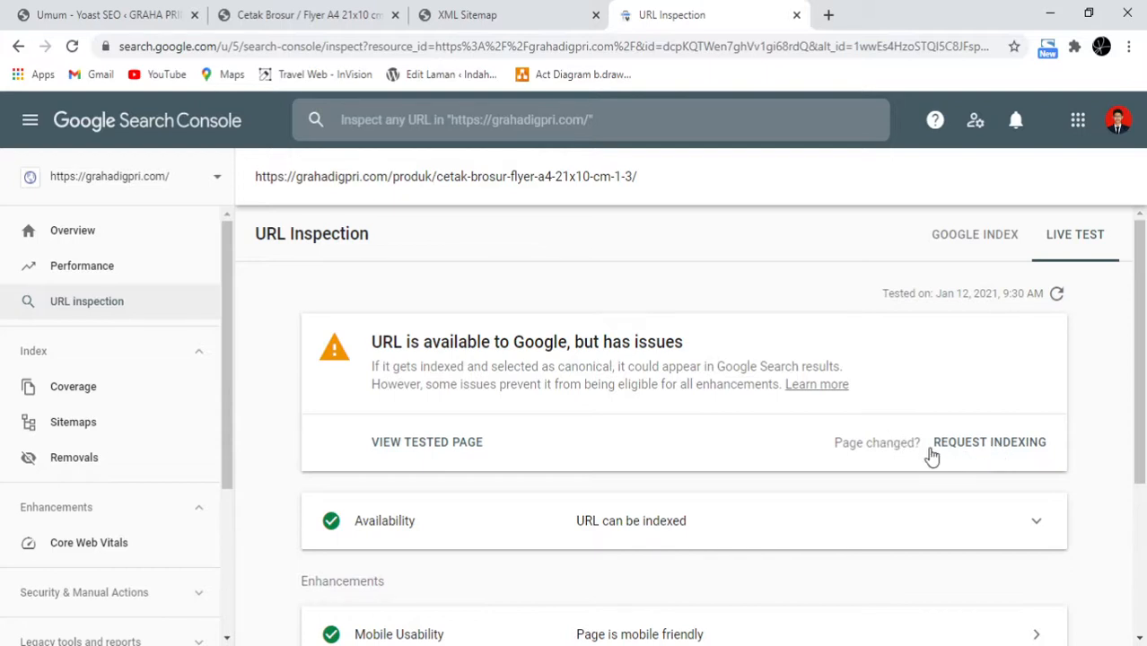
Step: Request indexing of the inspected "Cetak Brosur / Flyer A4" product URL
drag(879, 445, 1075, 451)
drag(856, 454, 864, 455)
drag(667, 194, 257, 166)
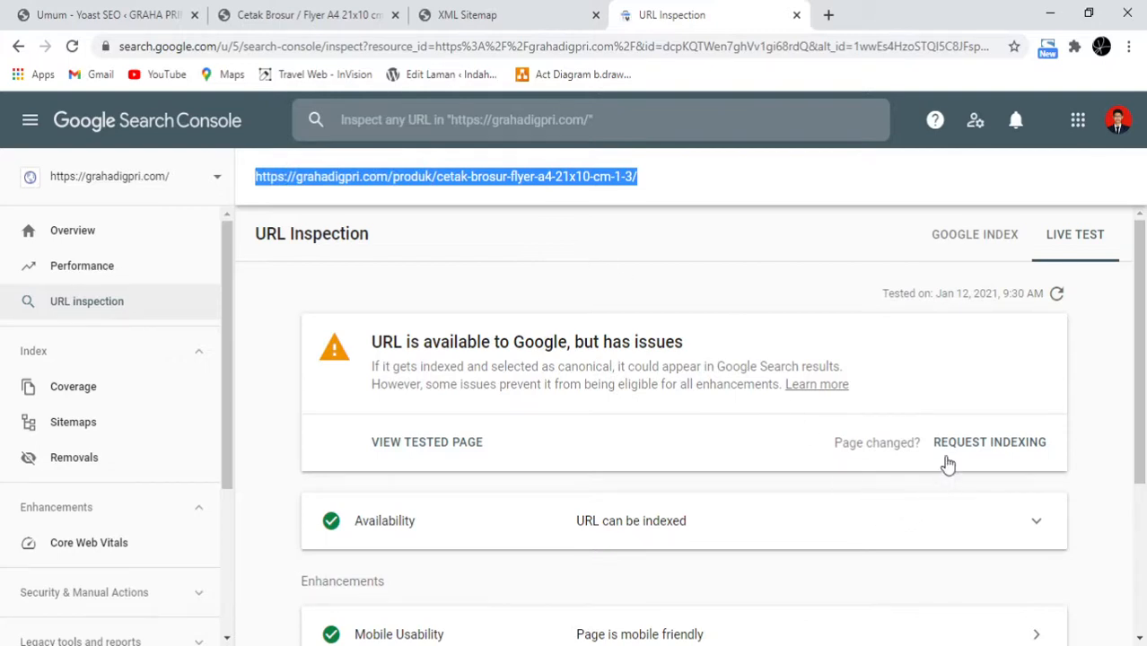
click(1011, 448)
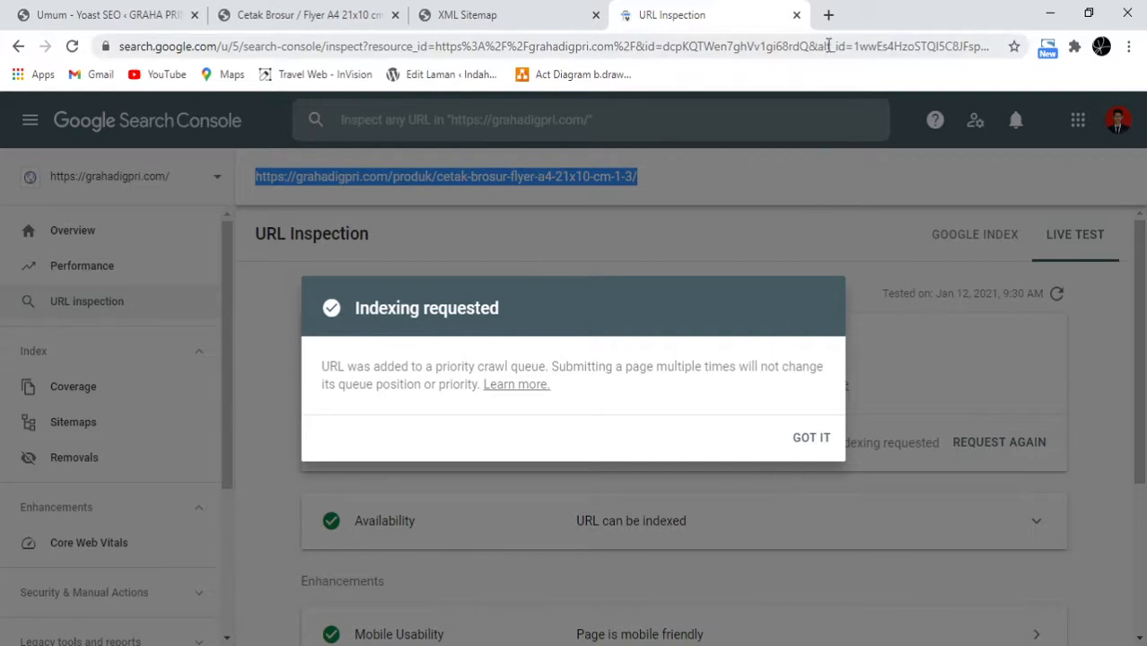
click(828, 16)
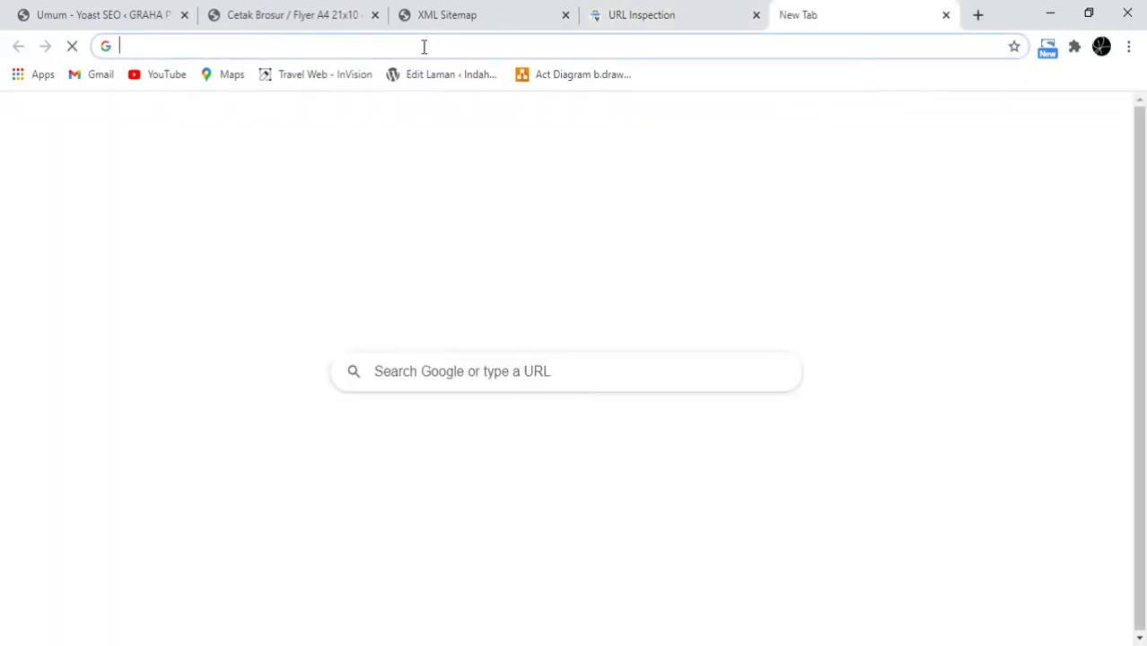
click(488, 374)
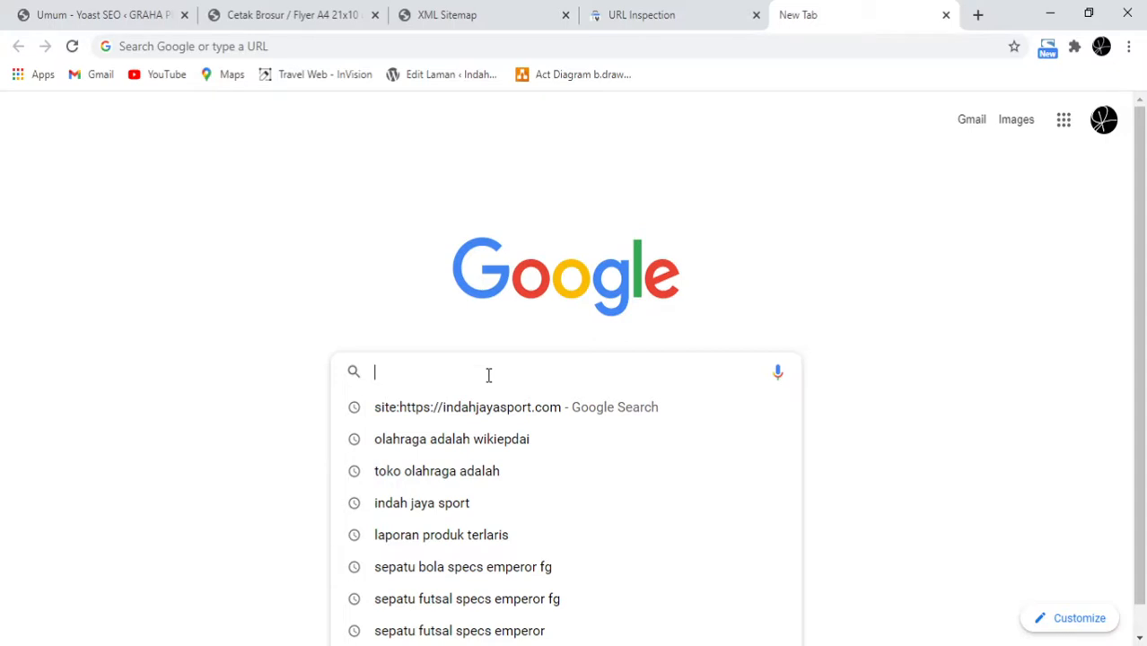
text(s)
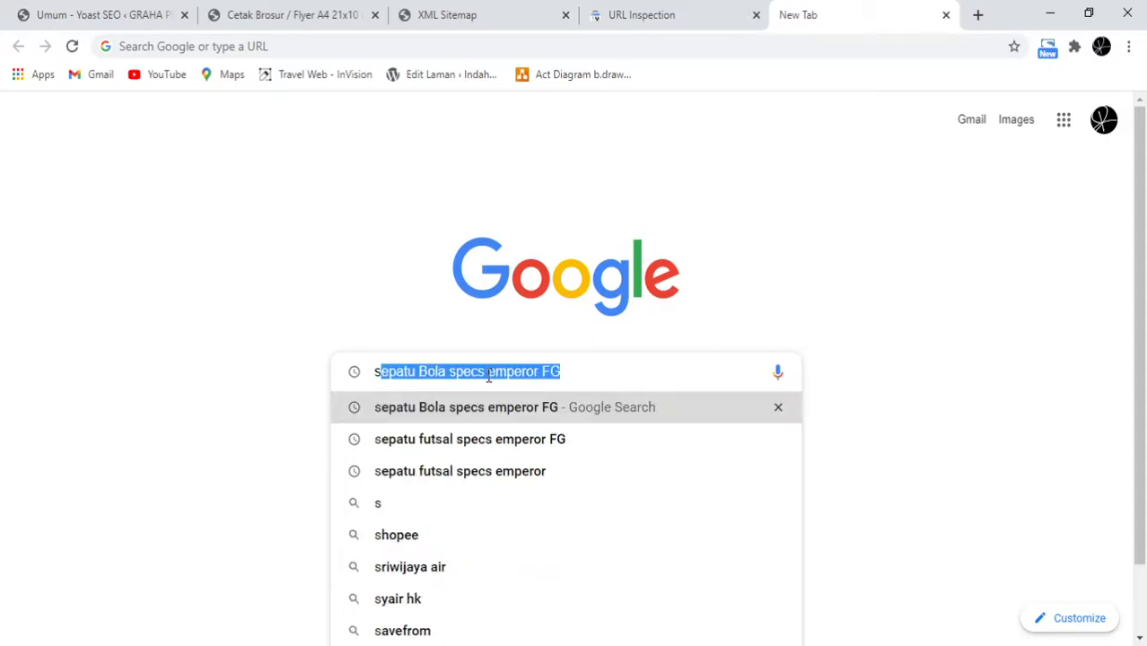
text(ite)
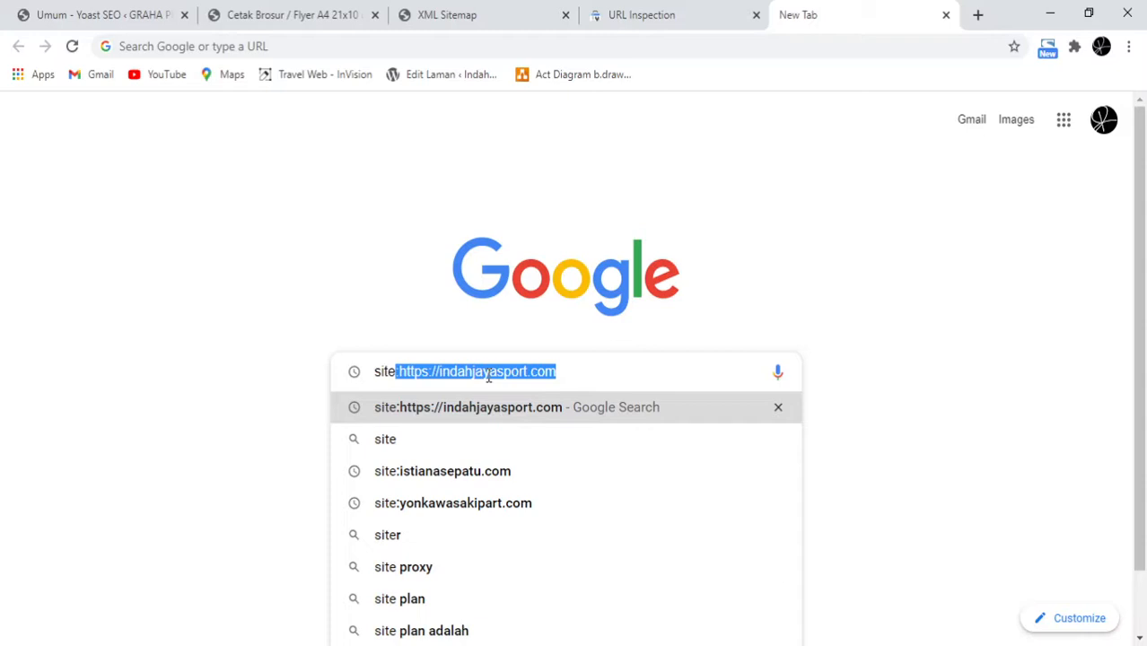
text(:)
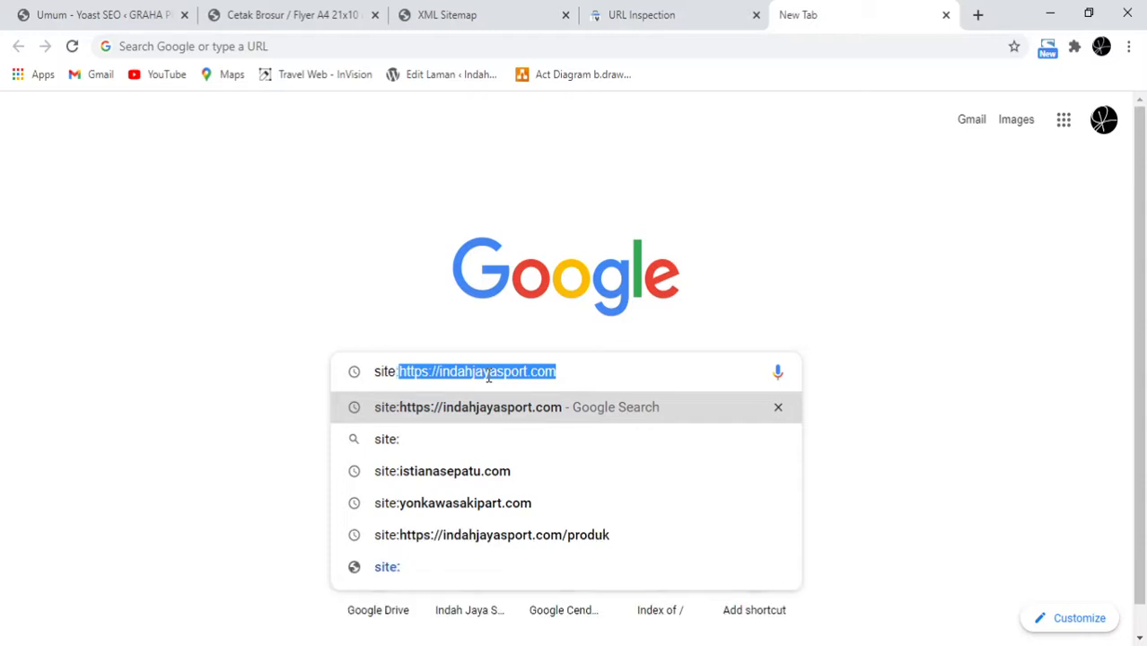
key(Right)
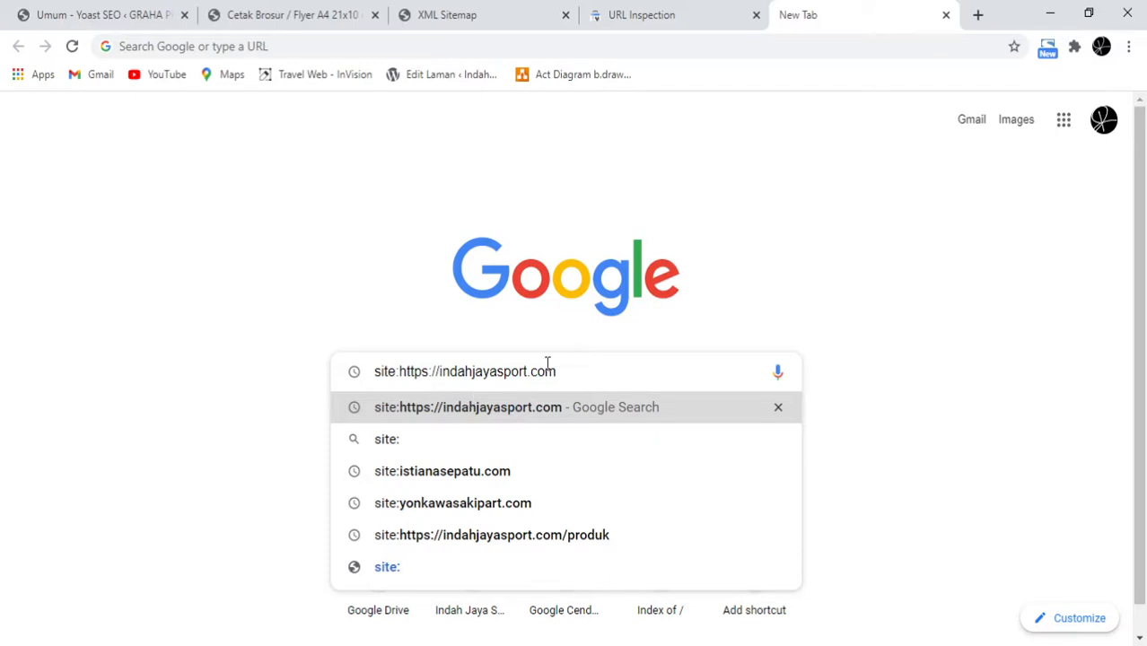
drag(578, 371, 205, 366)
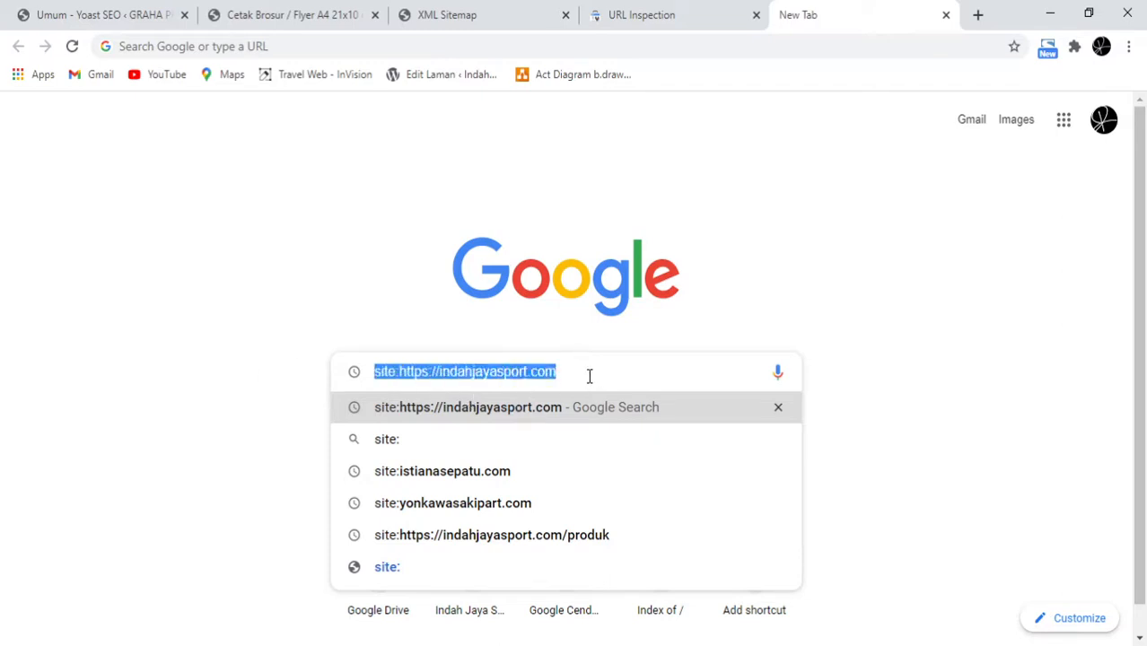
click(590, 375)
key(Return)
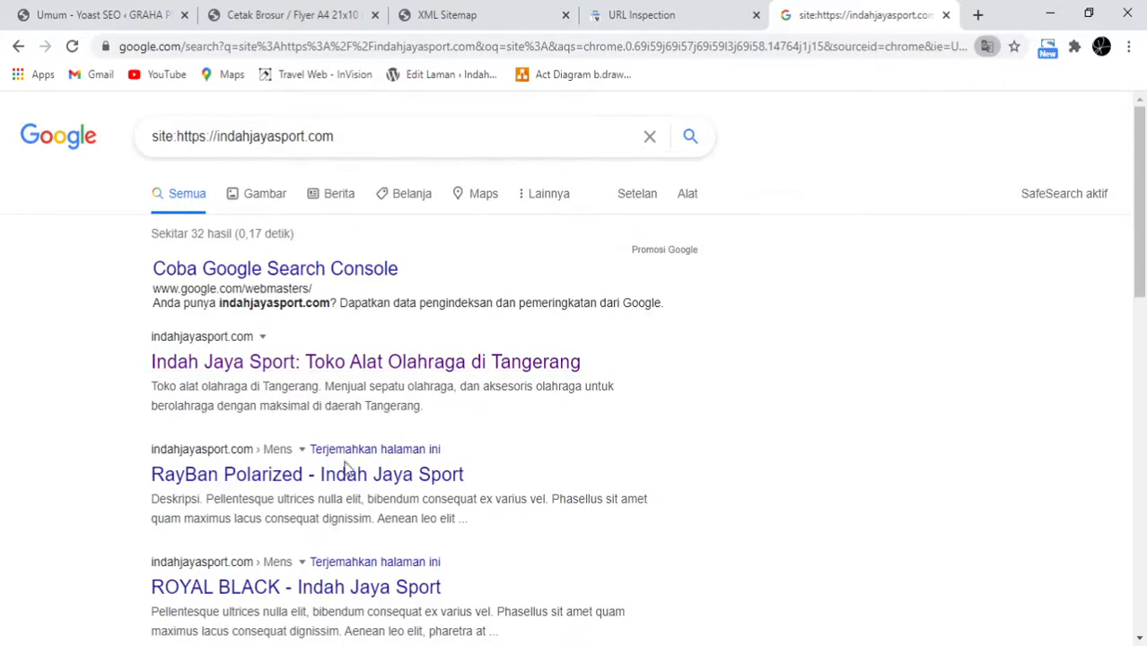
Step: Look through both result pages for the indexed Indah Jaya Sport product, category and post pages
scroll(343, 375, down, 4)
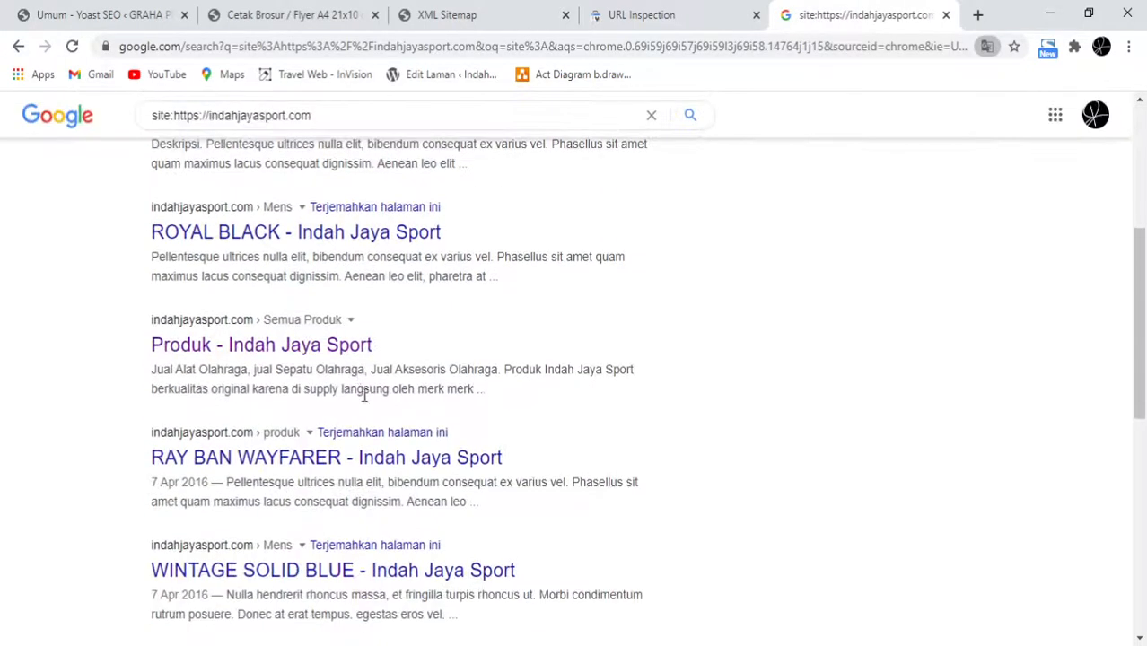
scroll(363, 393, down, 6)
scroll(363, 357, down, 1)
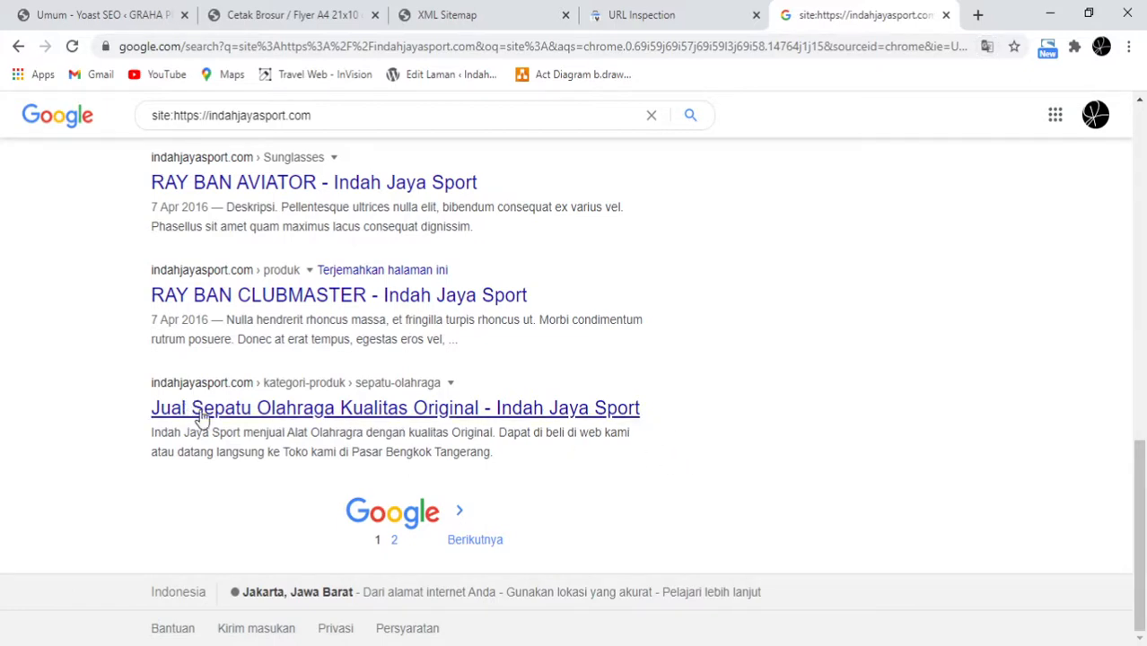
click(394, 543)
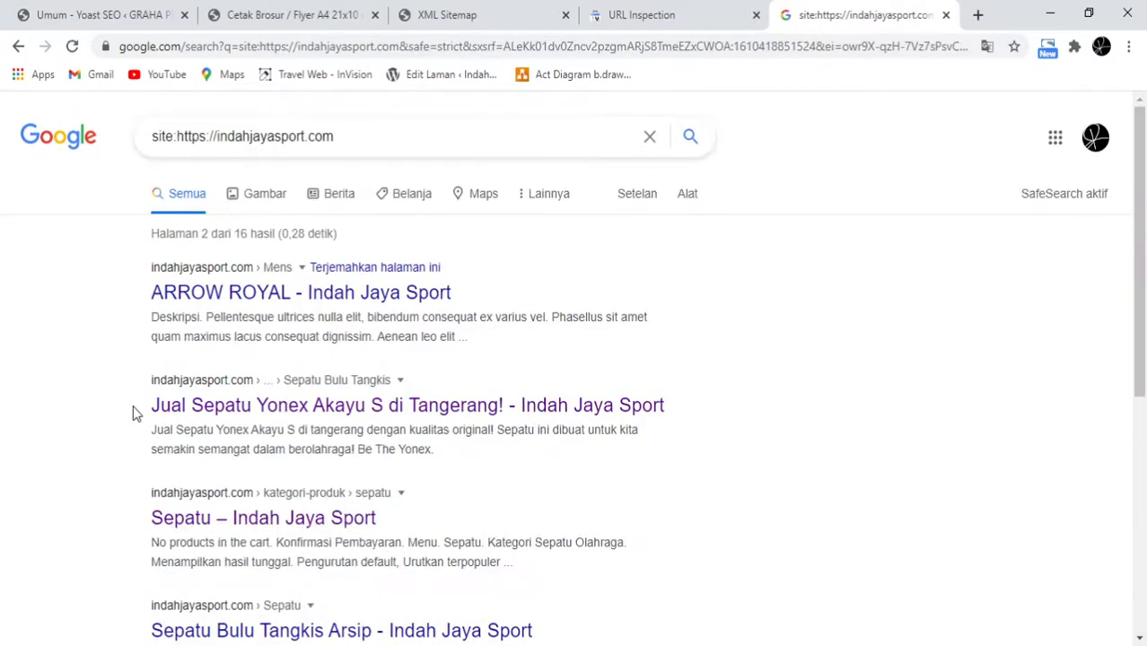
drag(133, 407, 703, 424)
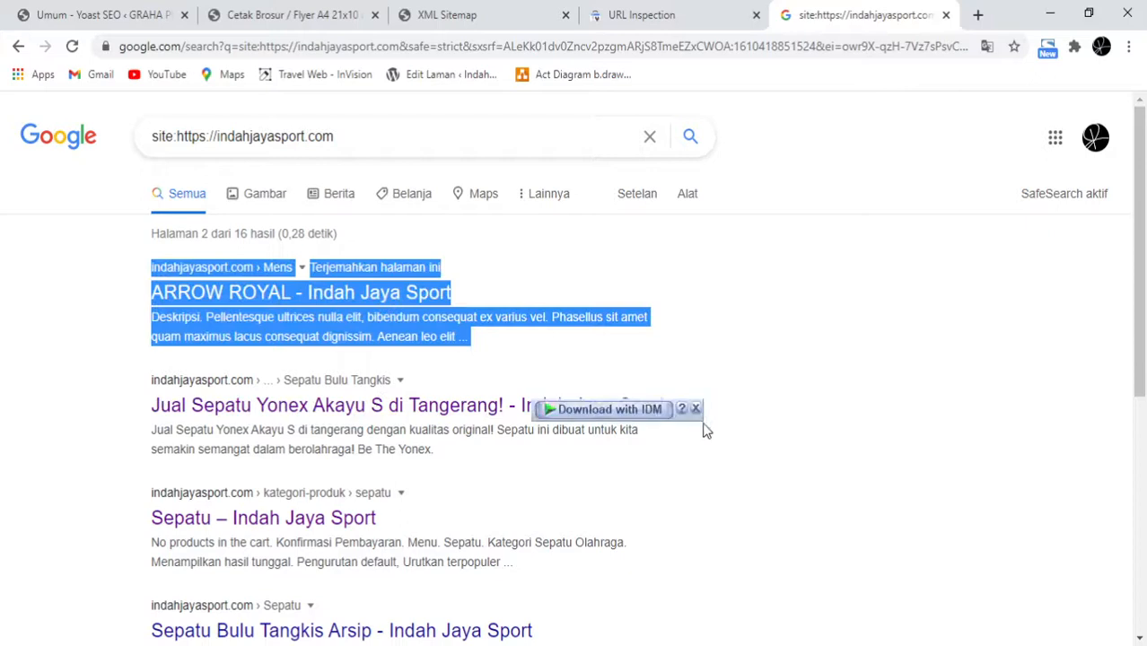
click(558, 530)
scroll(558, 530, down, 4)
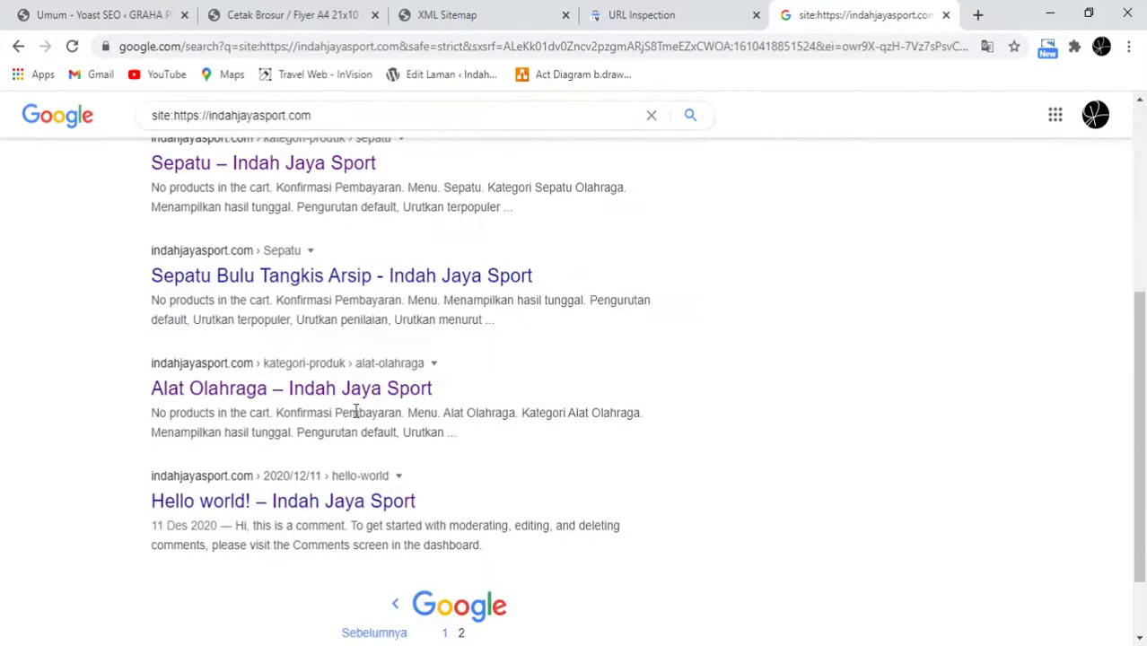
scroll(360, 450, up, 3)
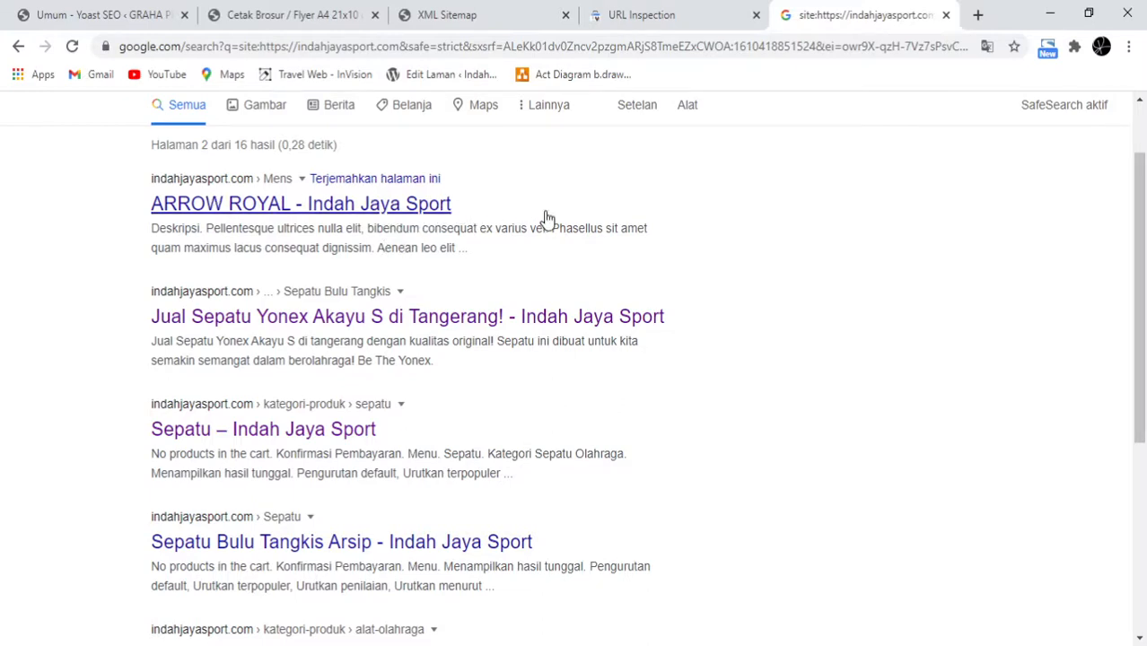
scroll(529, 233, down, 3)
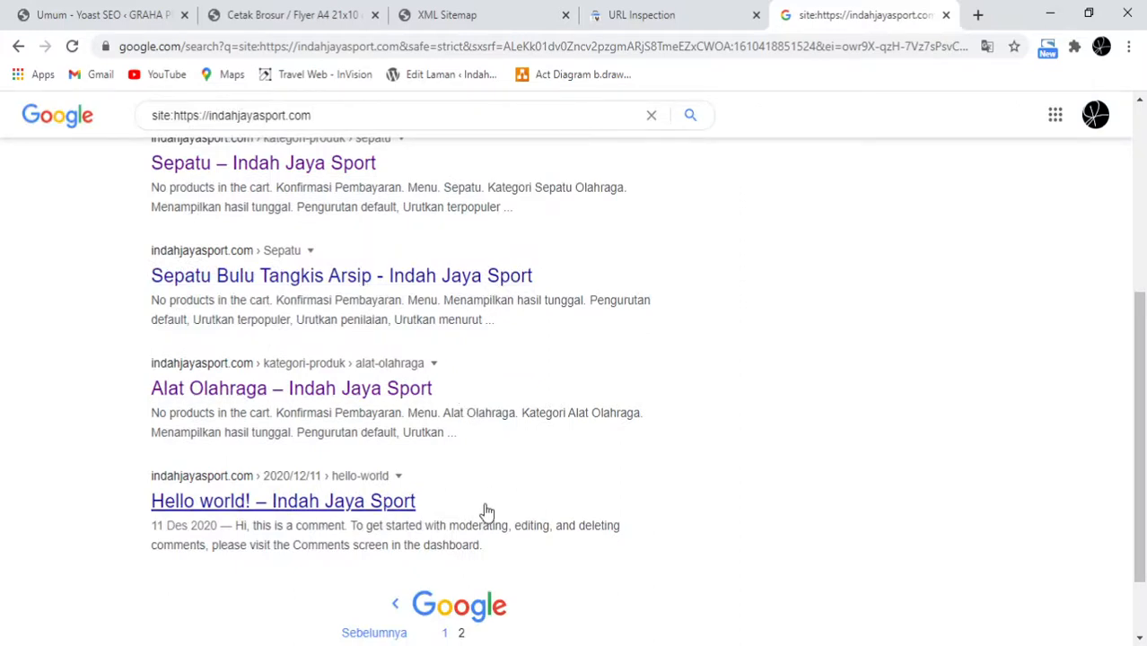
Step: Examine the "Jual Sepatu Yonex Akayu S di Tangerang!" product result and the other entries on the second result page
scroll(481, 509, down, 1)
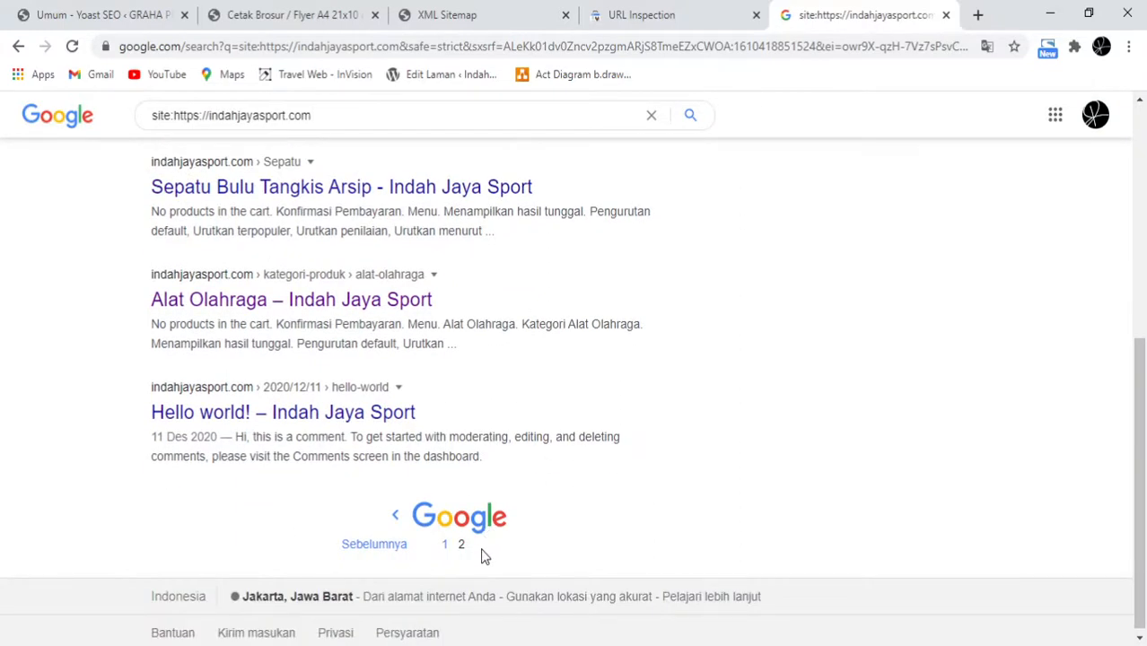
scroll(481, 558, up, 3)
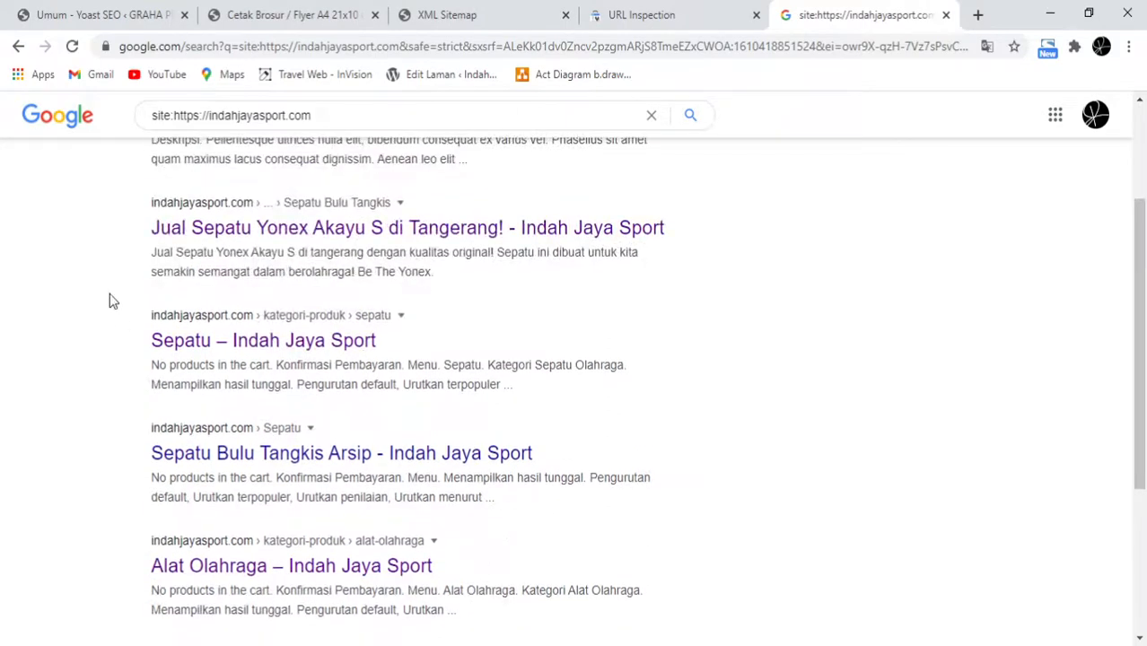
drag(151, 229, 705, 243)
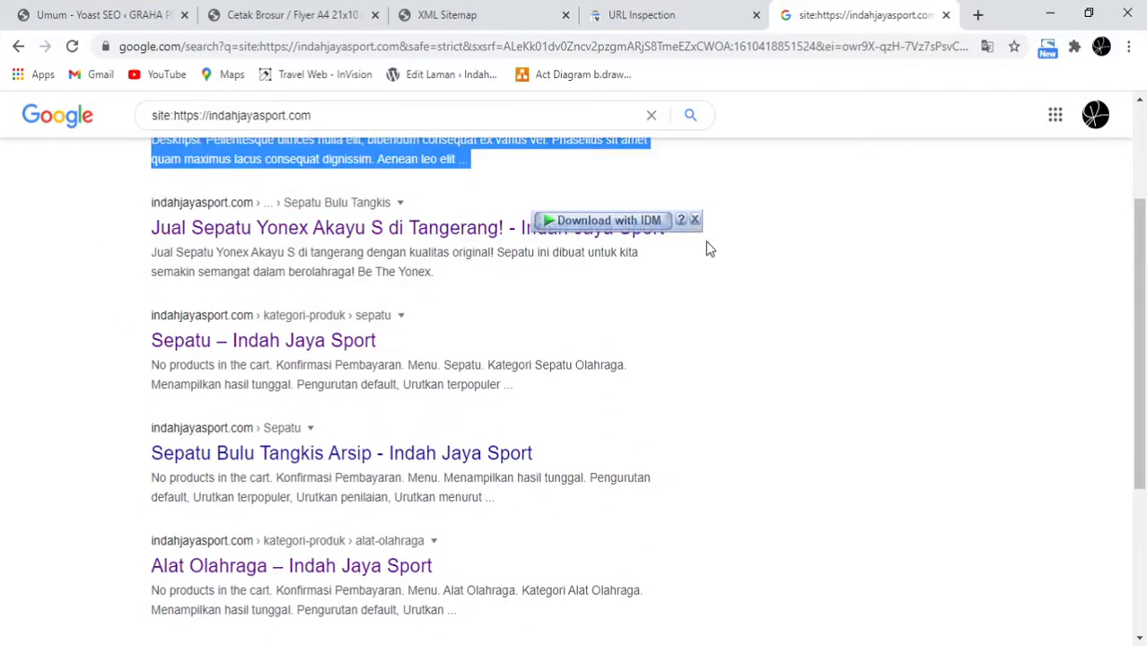
click(670, 315)
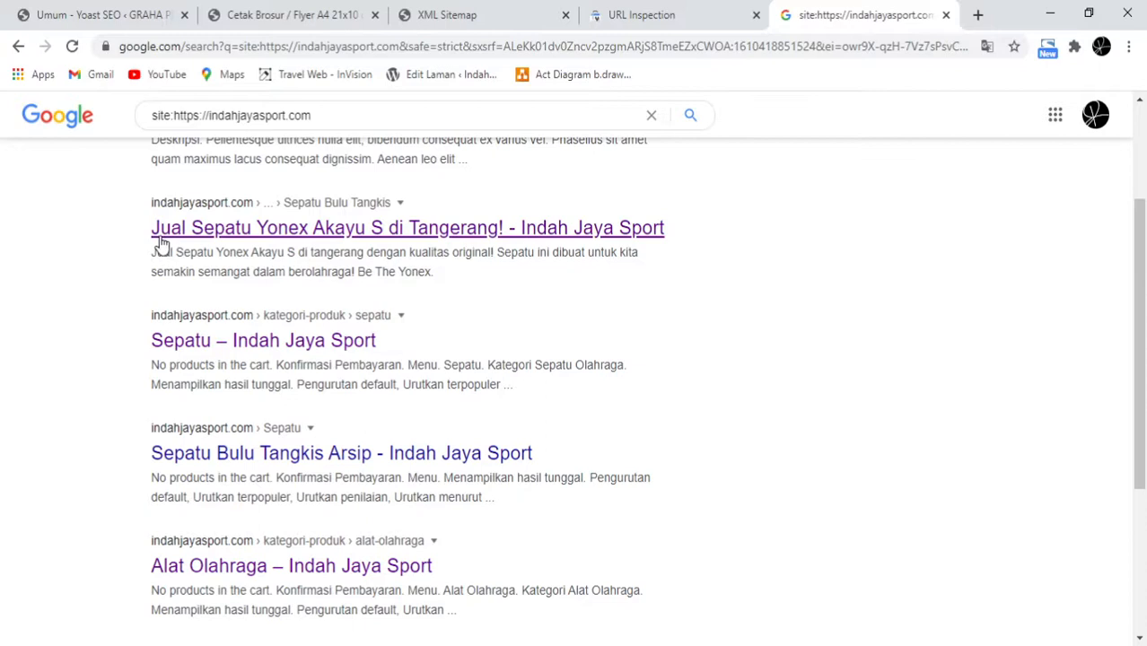
scroll(396, 417, down, 1)
scroll(396, 416, down, 2)
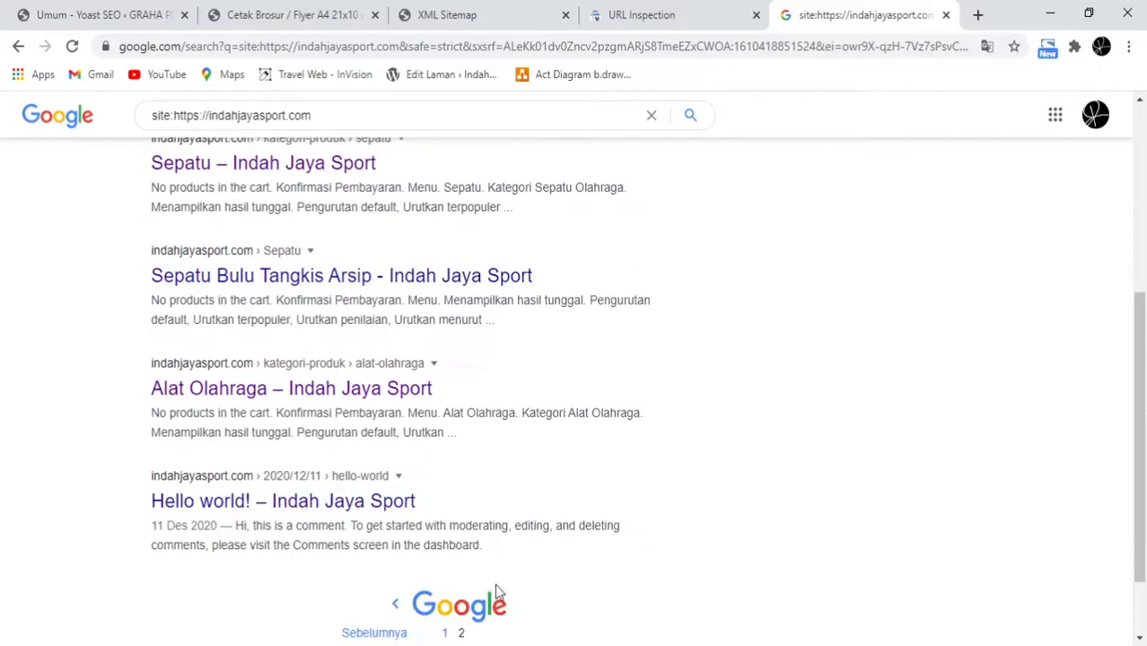
Step: Go back to the first result page and examine the title of the "Jual Sepatu Olahraga Kualitas Original" category result
click(444, 633)
scroll(404, 562, down, 4)
scroll(401, 562, down, 6)
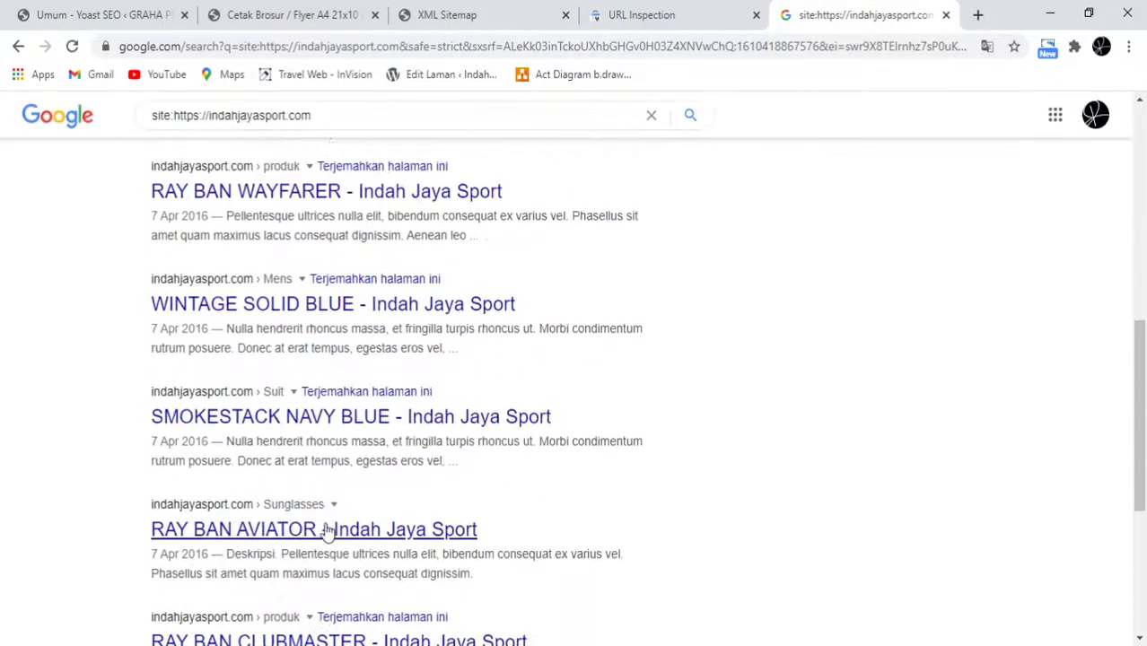
drag(146, 485, 680, 497)
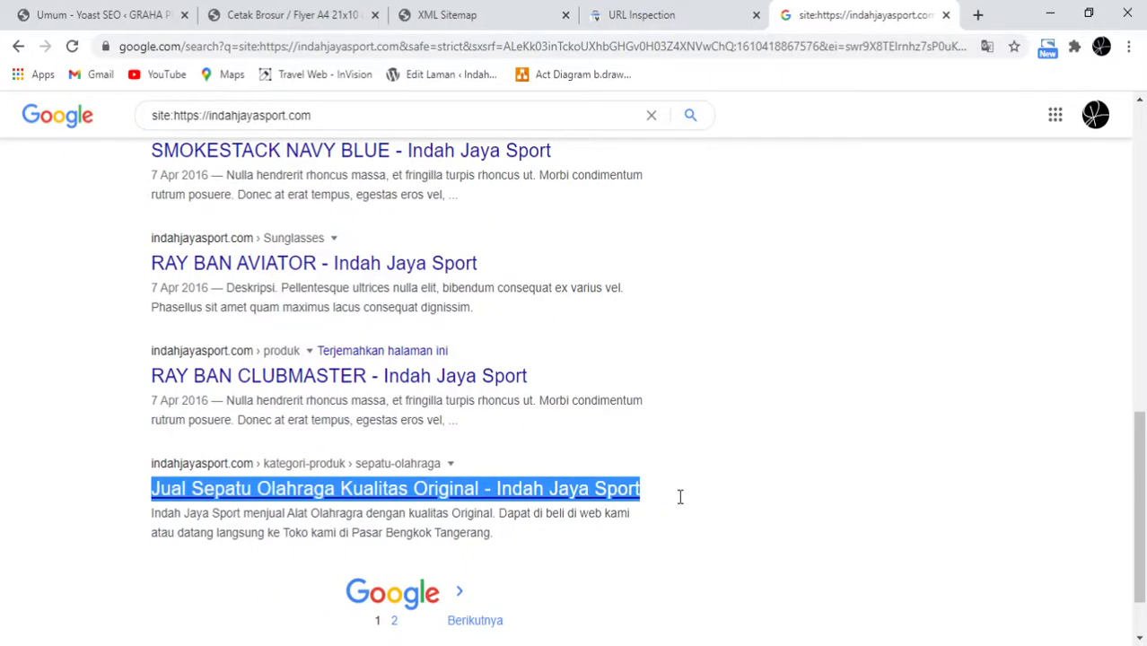
Step: Review the Yonex Akayu S title on the second result page again, and return to the first result page
click(394, 621)
scroll(376, 453, down, 3)
scroll(299, 327, up, 2)
drag(128, 307, 682, 336)
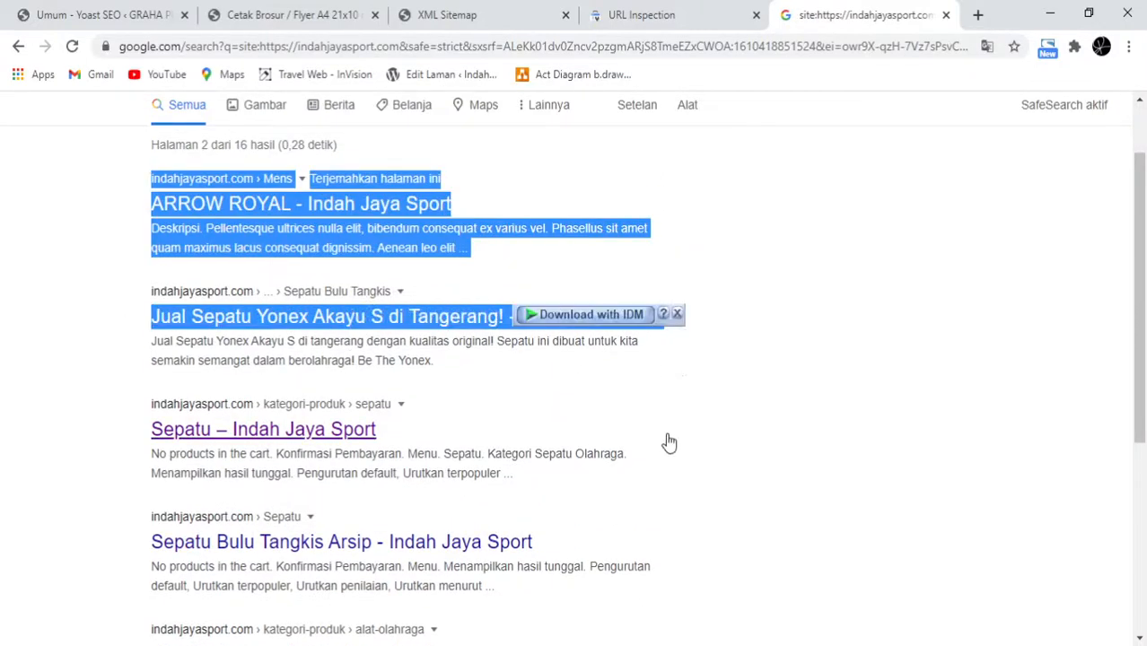
scroll(538, 519, down, 3)
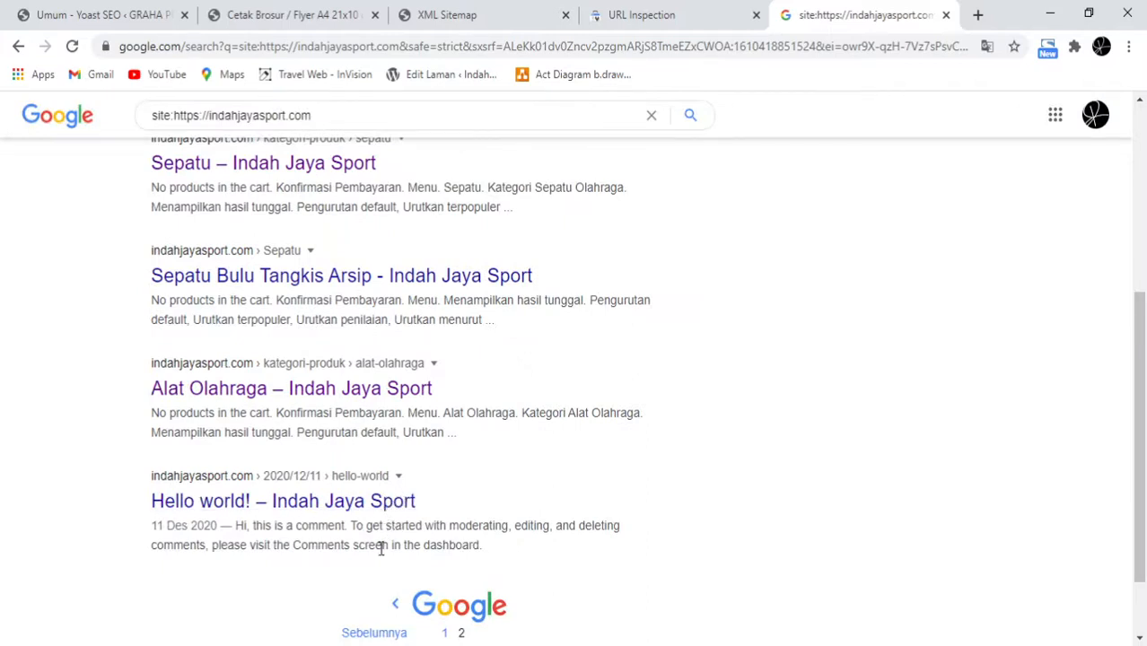
click(443, 632)
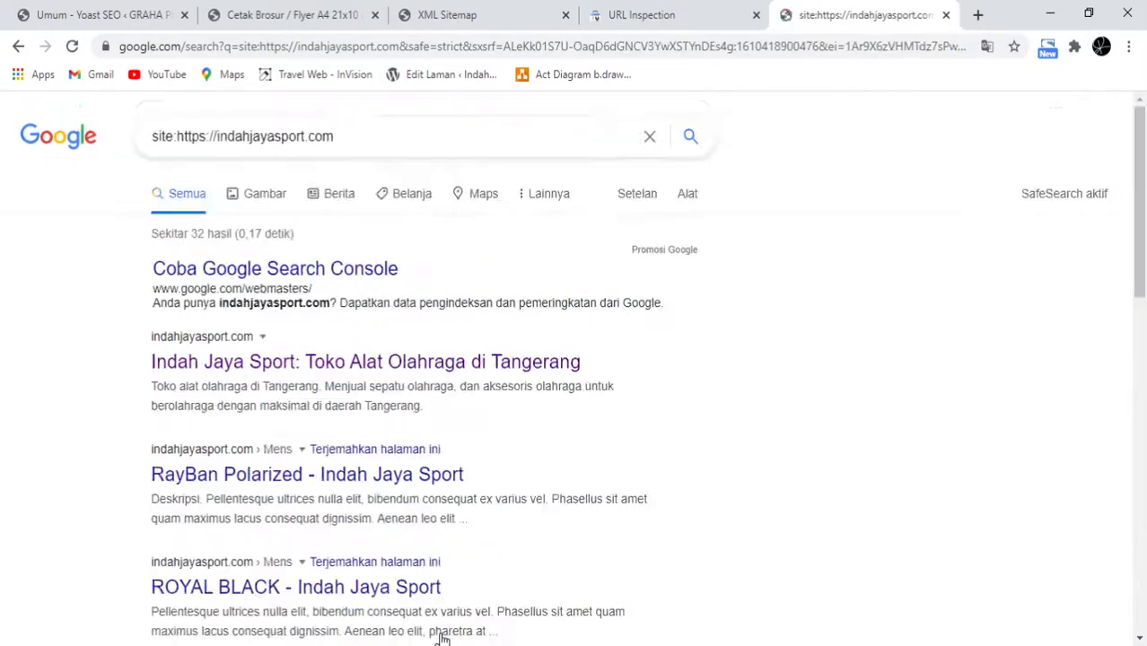
click(628, 15)
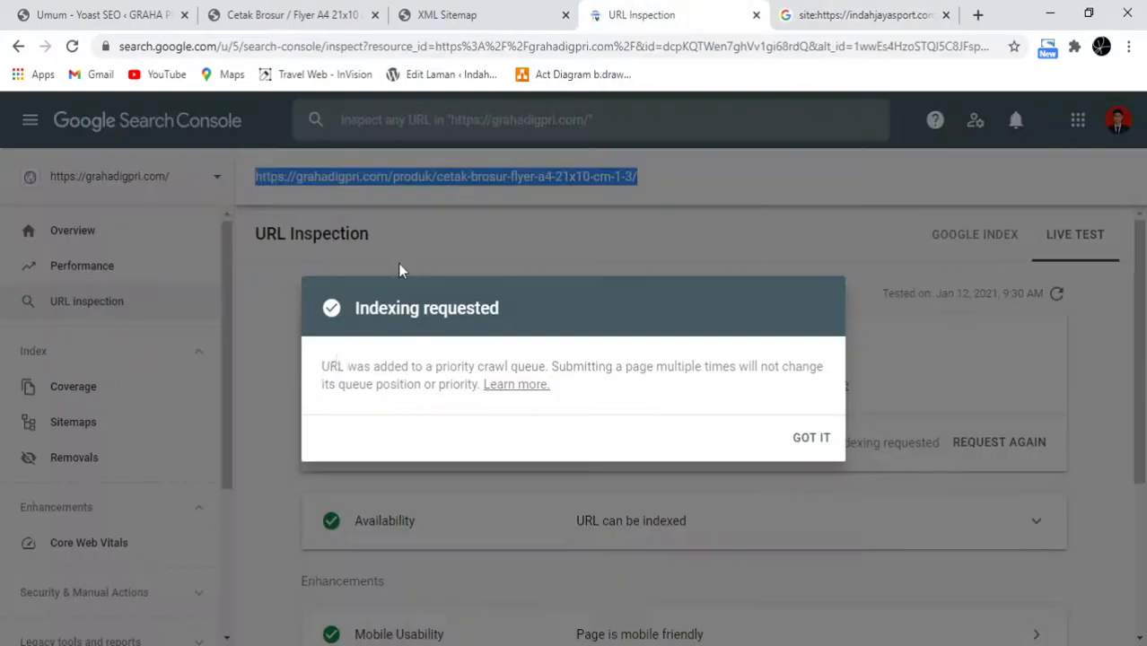
click(812, 437)
click(93, 433)
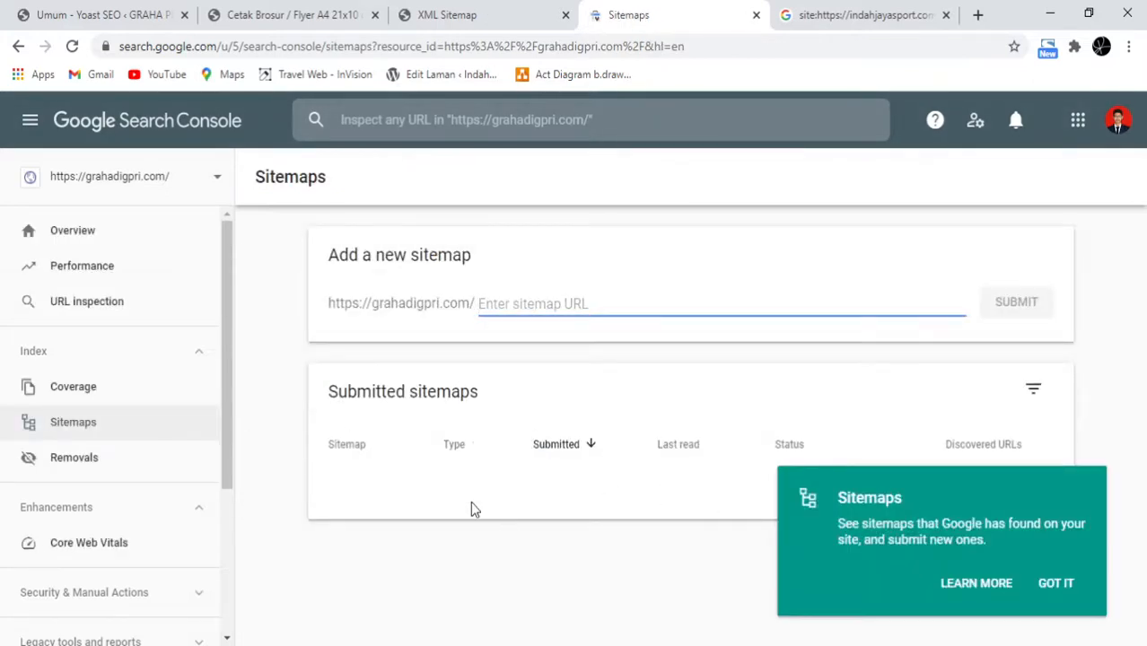
click(120, 307)
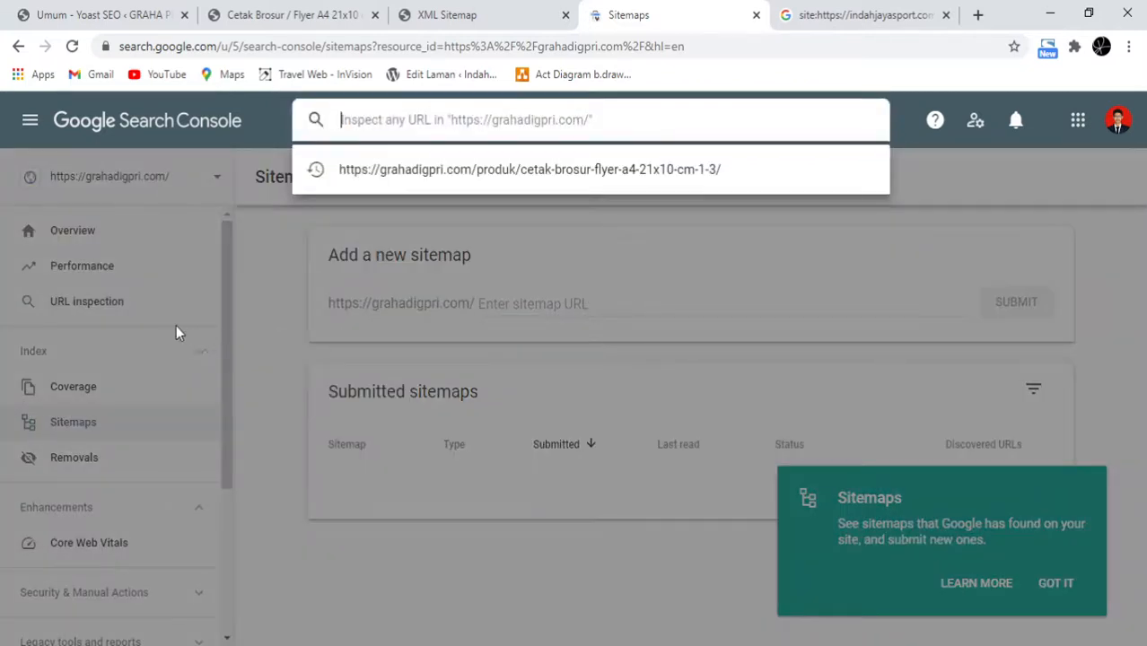